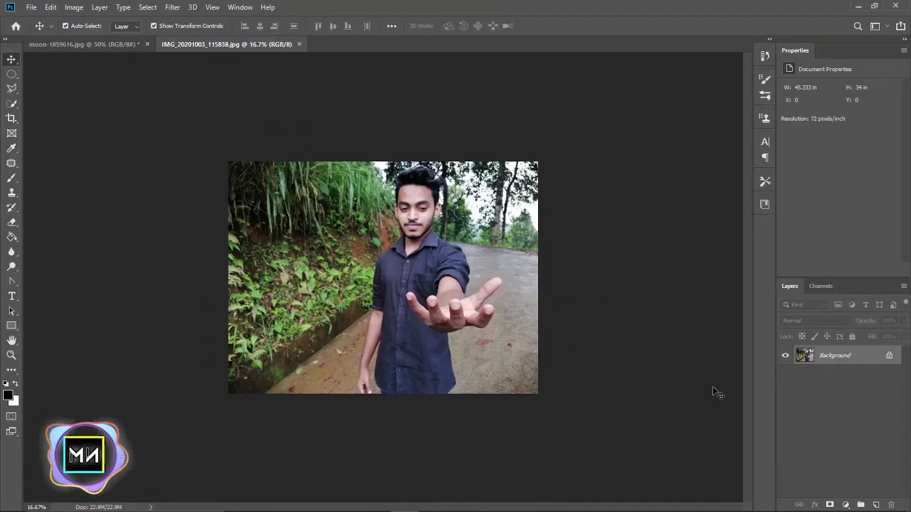
- Duplicate the man's photo layer and open the copy in the Camera Raw Filter
key(ctrl+plus)
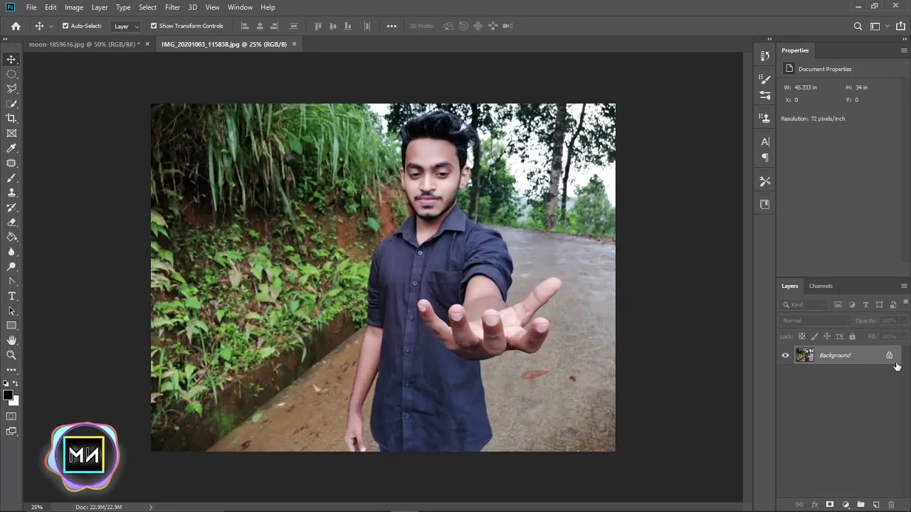
key(ctrl+j)
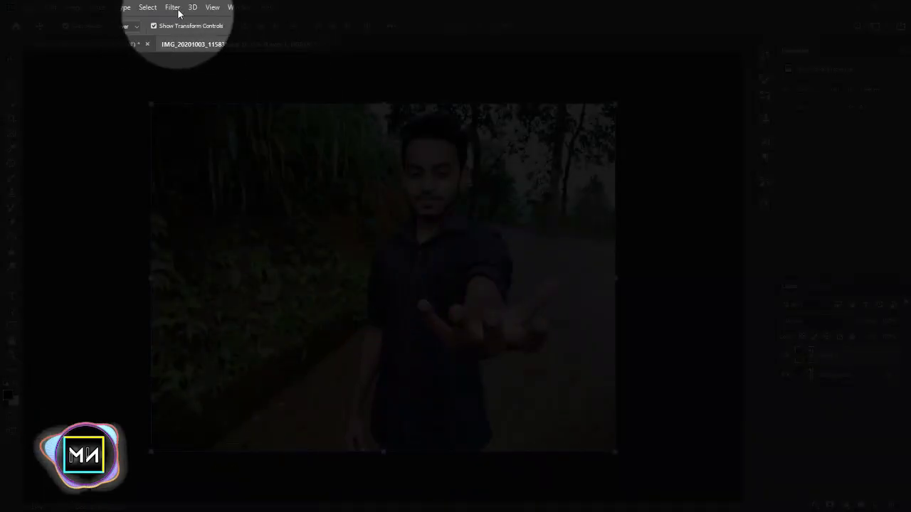
click(174, 8)
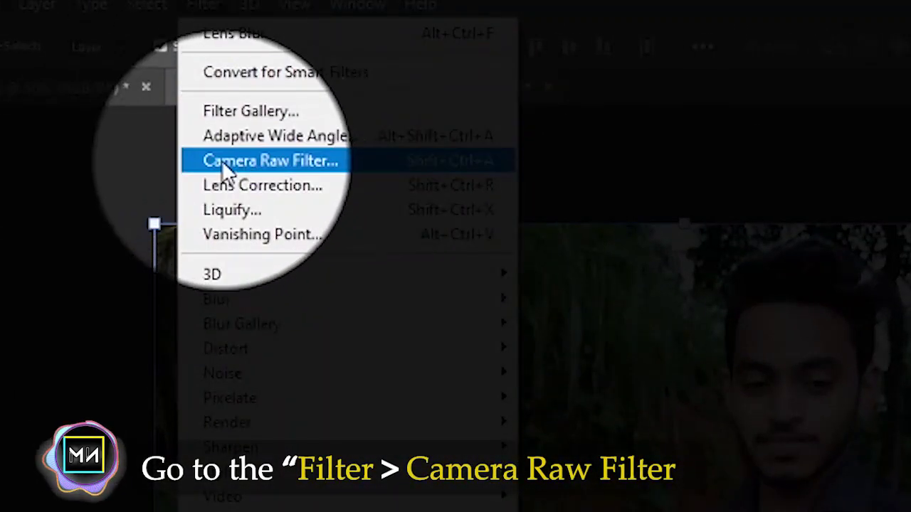
click(339, 151)
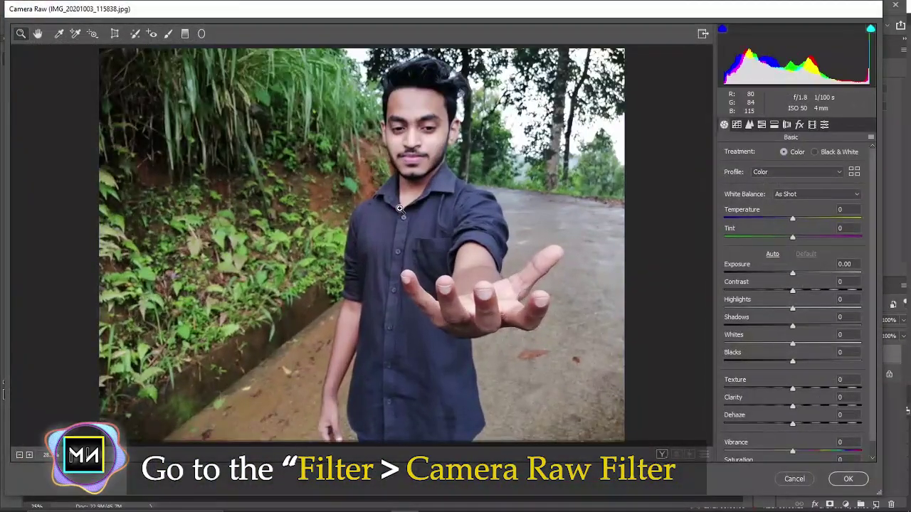
- Raise Clarity and Shadows, then lower Lights and Darks in the Tone Curve
scroll(794, 427, down, 1)
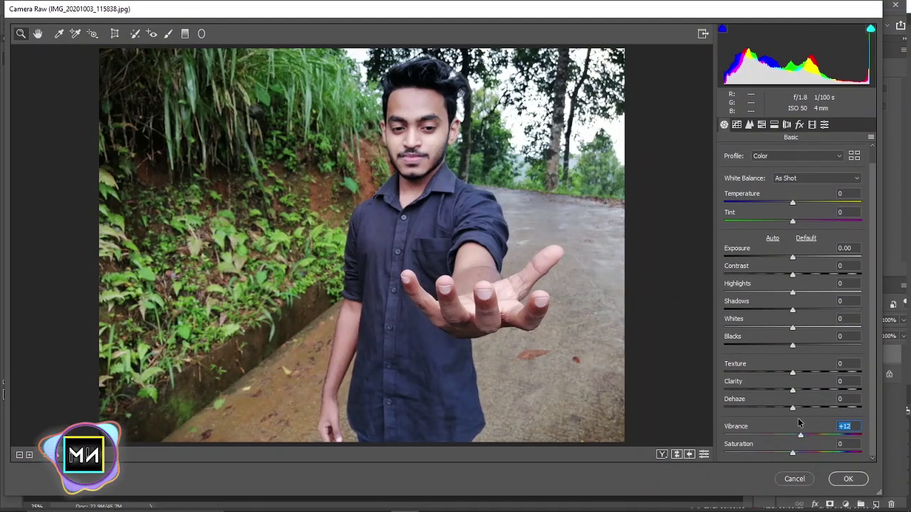
drag(793, 390, 811, 391)
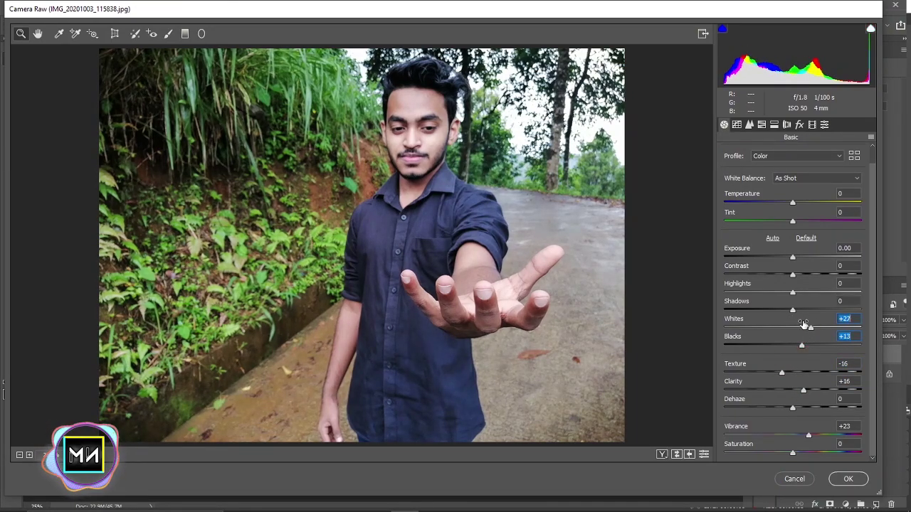
mouse_move(791, 311)
mouse_down()
mouse_move(810, 308)
mouse_move(805, 288)
mouse_up()
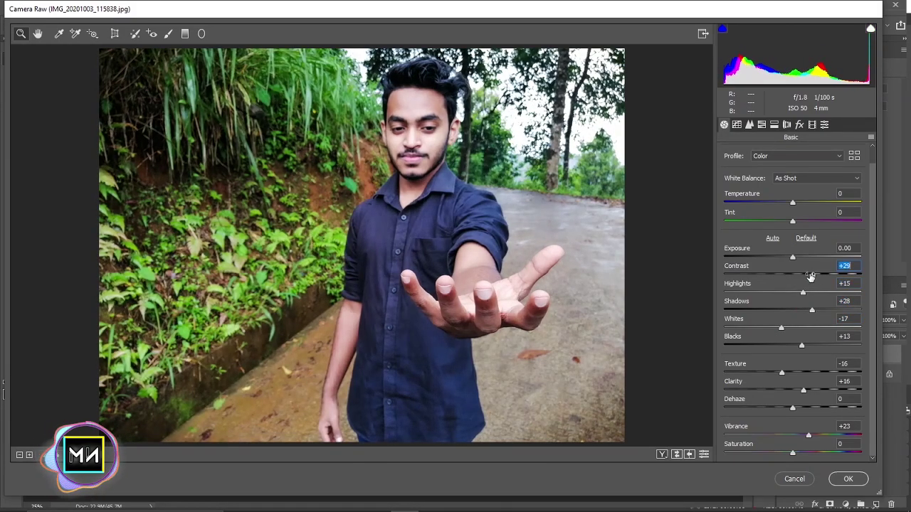
click(736, 124)
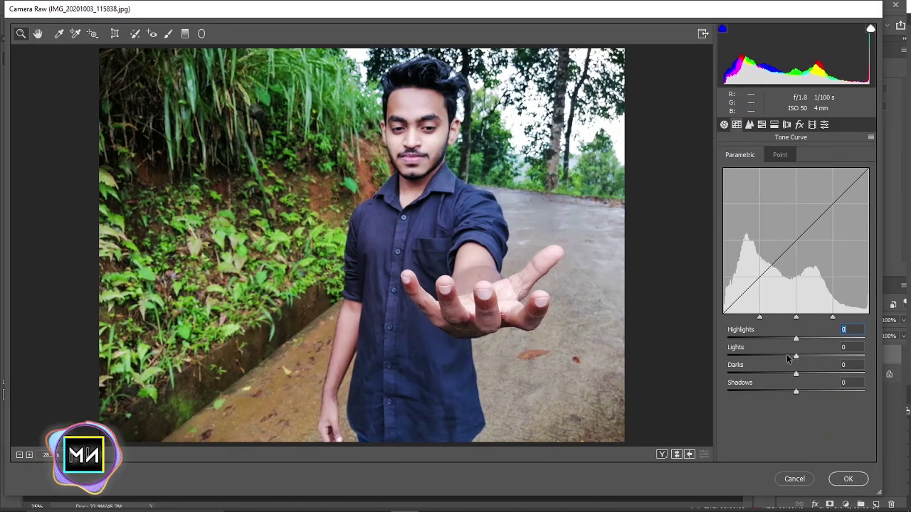
mouse_move(795, 355)
mouse_down()
mouse_move(785, 355)
mouse_move(790, 391)
mouse_up()
- In HSL, desaturate Greens, Aquas, Blues and Yellows and darken Oranges slightly
click(761, 124)
click(770, 155)
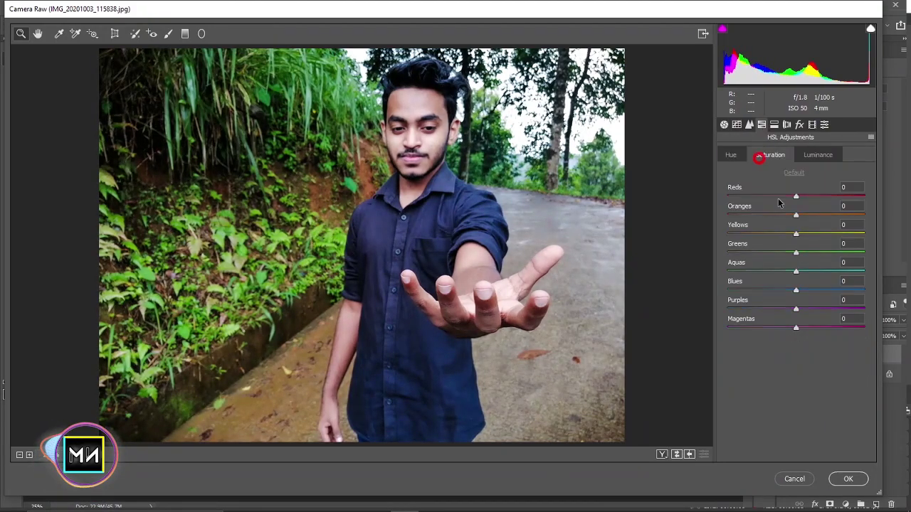
drag(795, 252, 748, 253)
drag(796, 271, 747, 271)
drag(795, 289, 763, 289)
drag(748, 253, 731, 253)
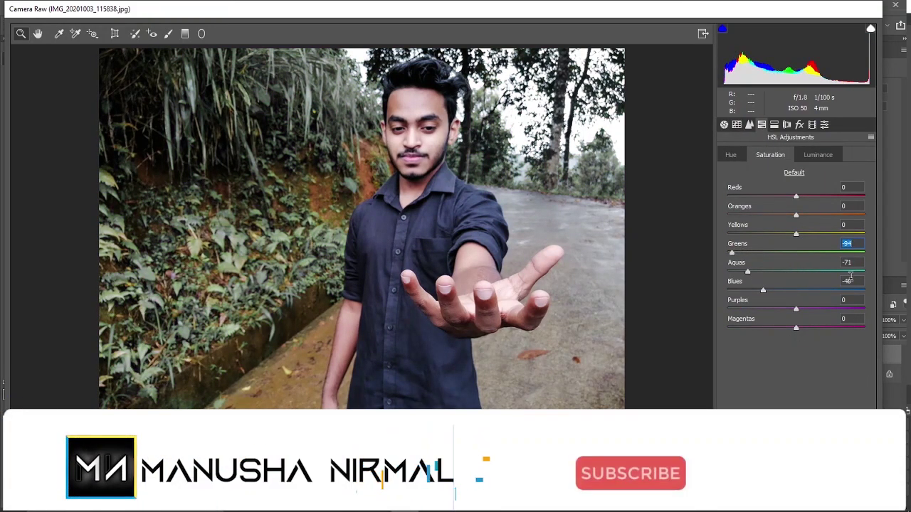
drag(796, 234, 730, 234)
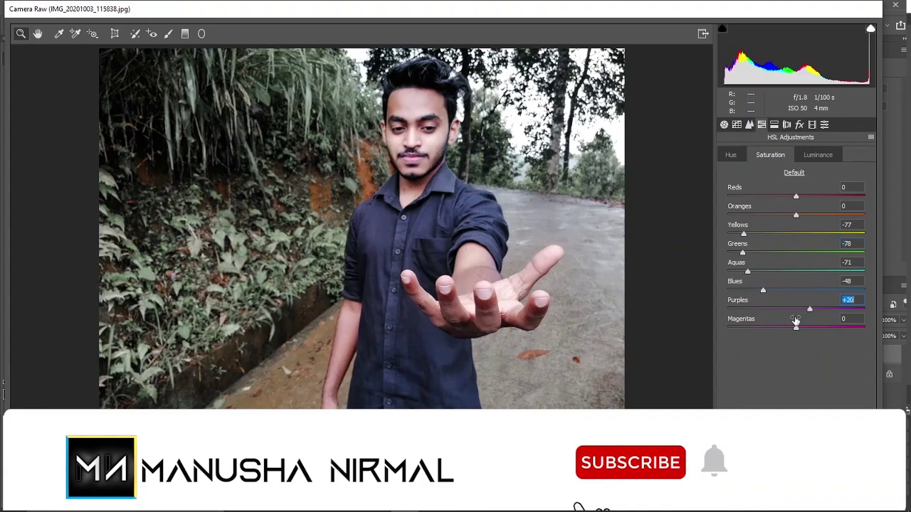
click(817, 154)
drag(795, 215, 788, 215)
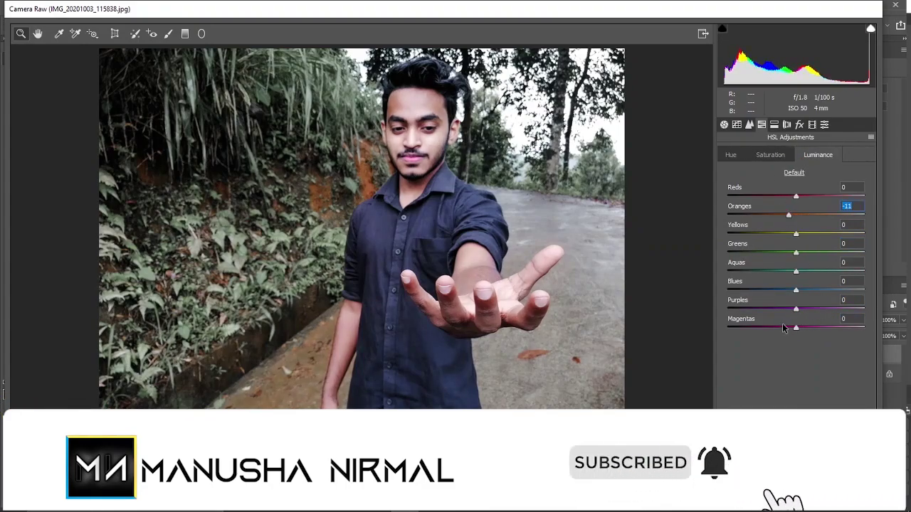
click(731, 154)
drag(795, 252, 798, 253)
- Shift the Blue primary and boost Red primary saturation in Calibration, then apply the grade
click(786, 125)
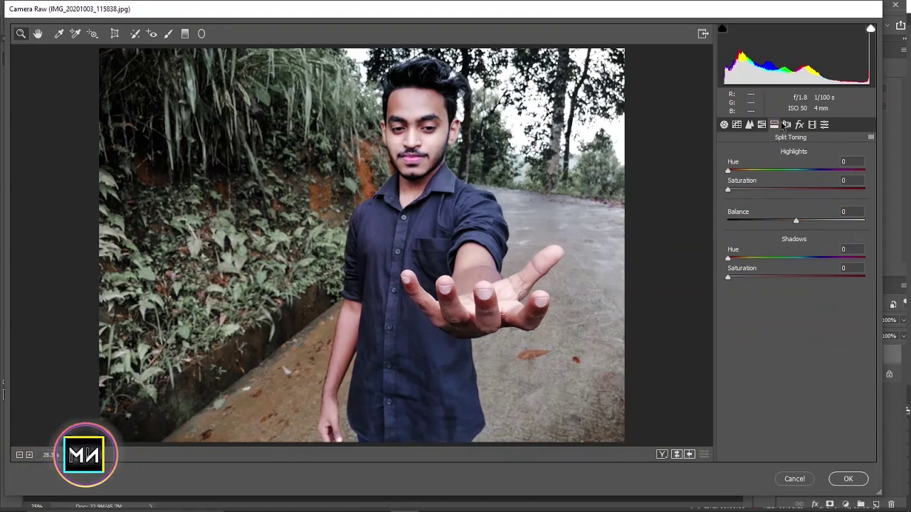
click(787, 125)
click(798, 125)
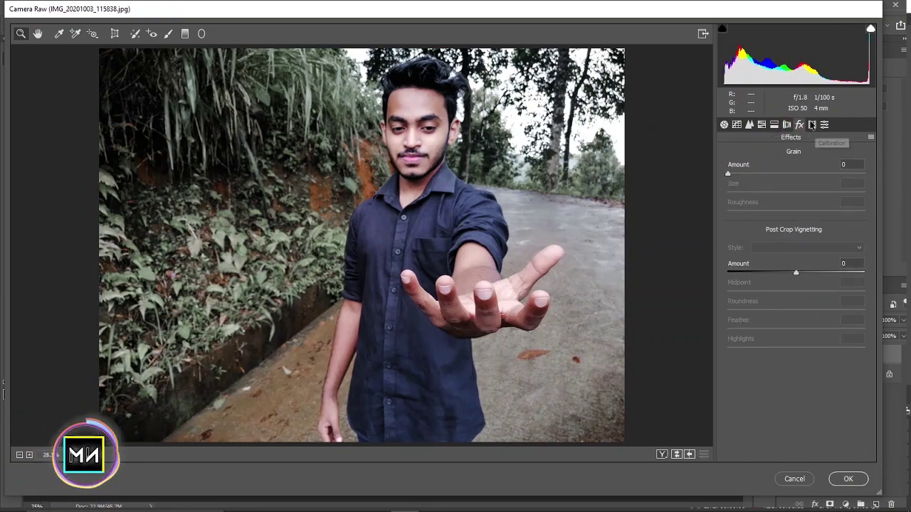
click(811, 125)
mouse_move(796, 356)
mouse_down()
mouse_move(813, 357)
mouse_move(785, 339)
mouse_up()
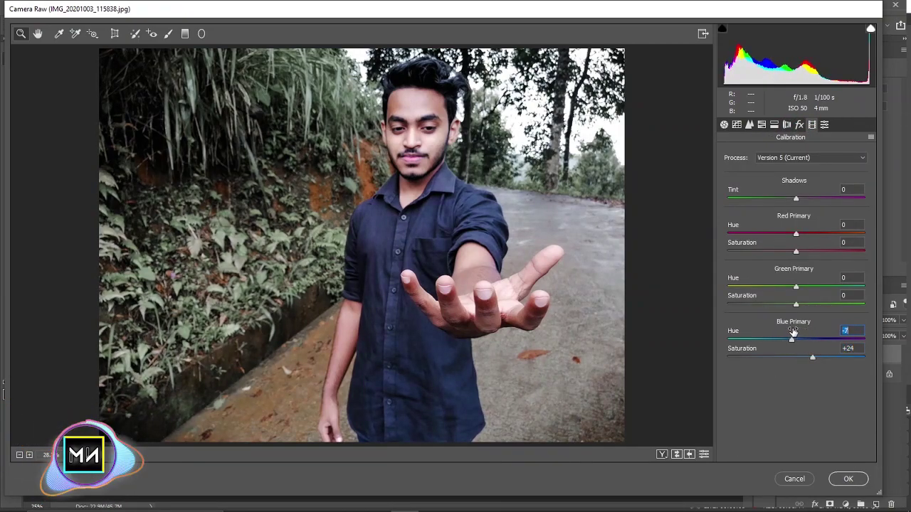
drag(796, 249, 816, 250)
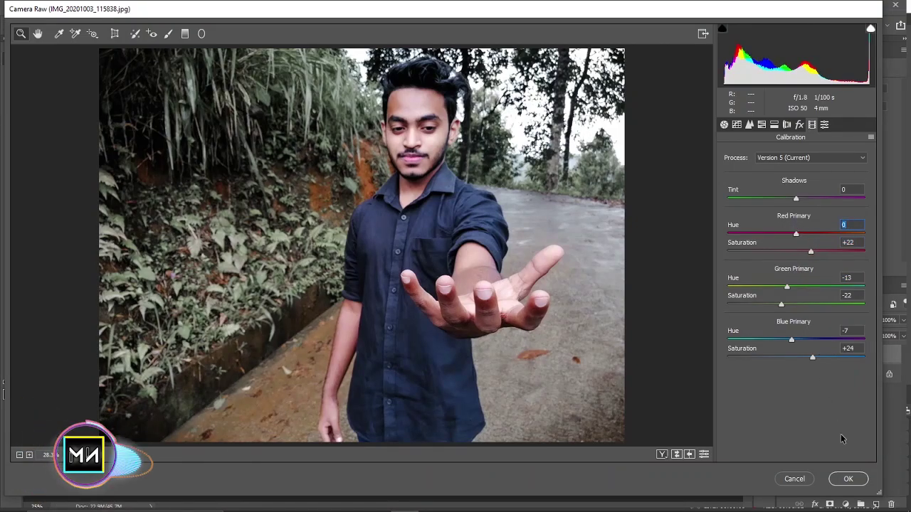
click(847, 478)
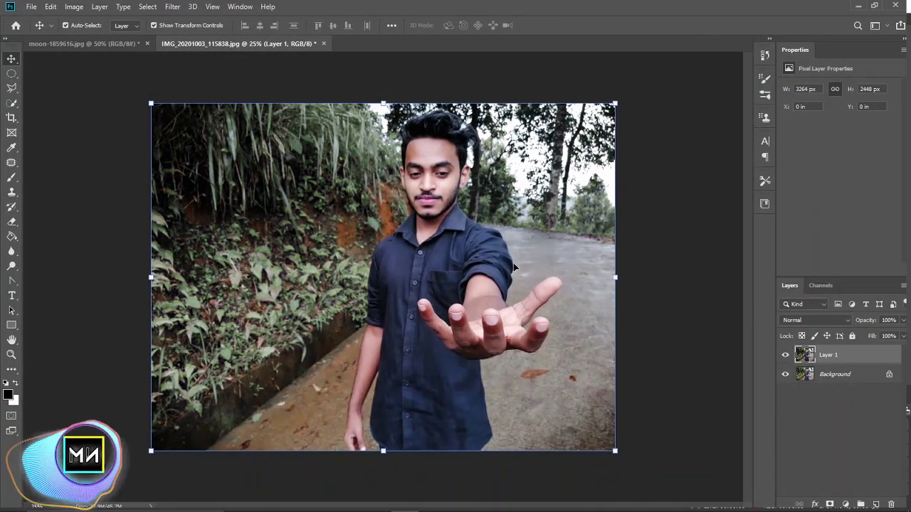
- Duplicate the graded layer and apply a Hexagon Lens Blur at radius 31 to the copy
key(ctrl+plus)
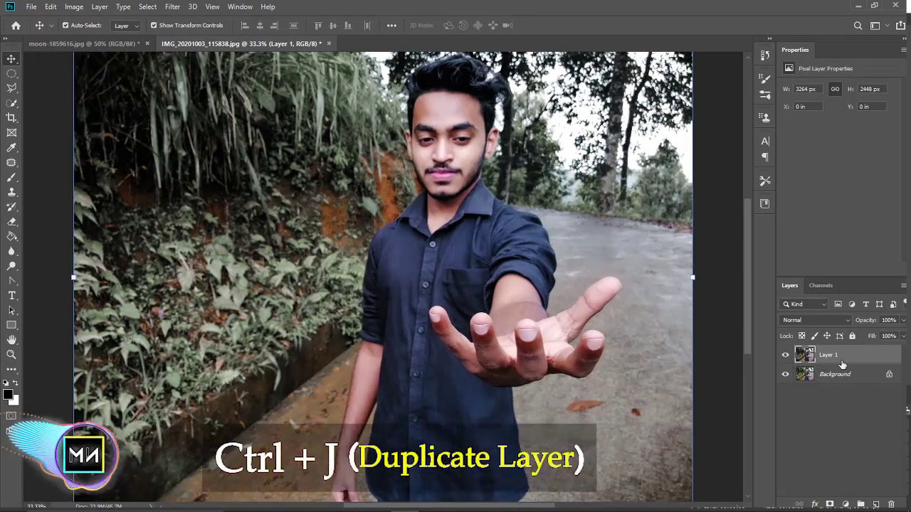
key(ctrl+j)
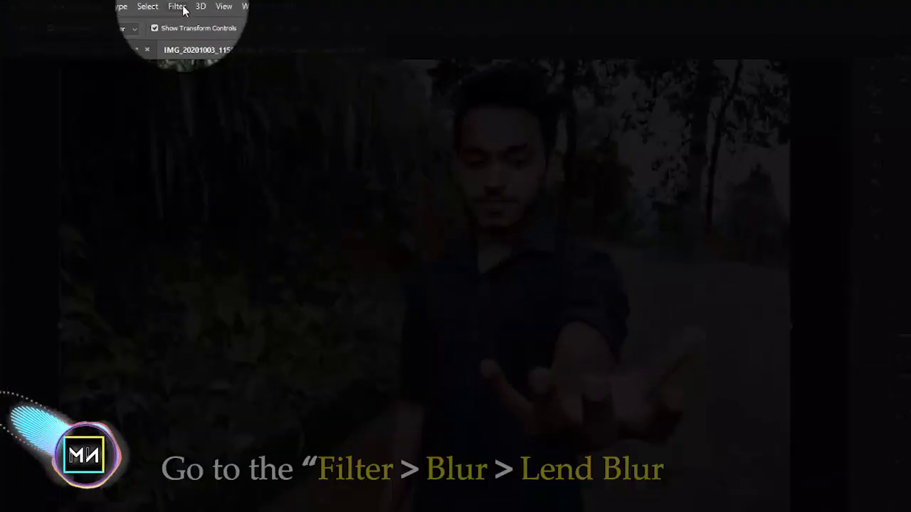
click(172, 6)
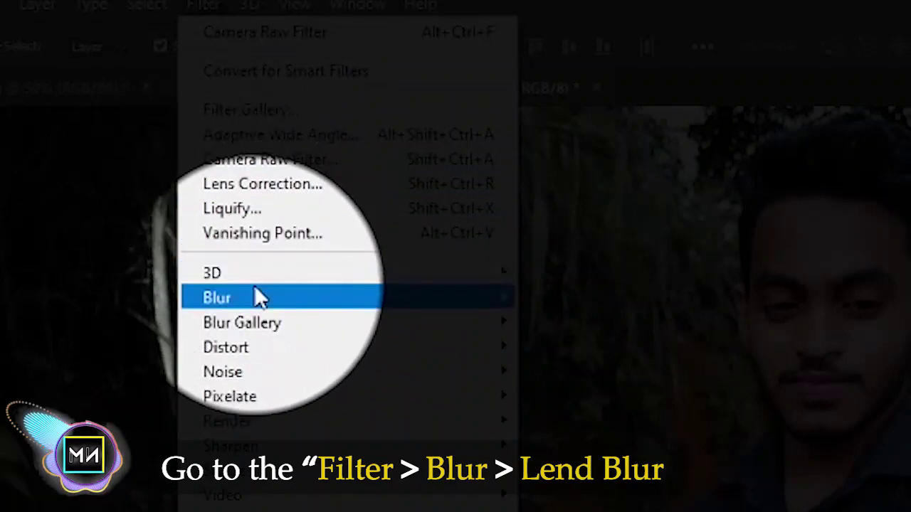
mouse_move(217, 298)
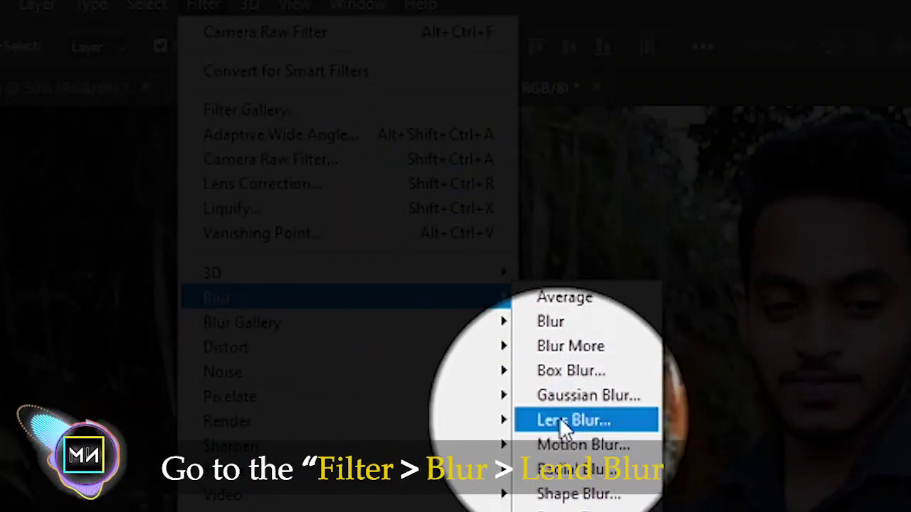
click(559, 417)
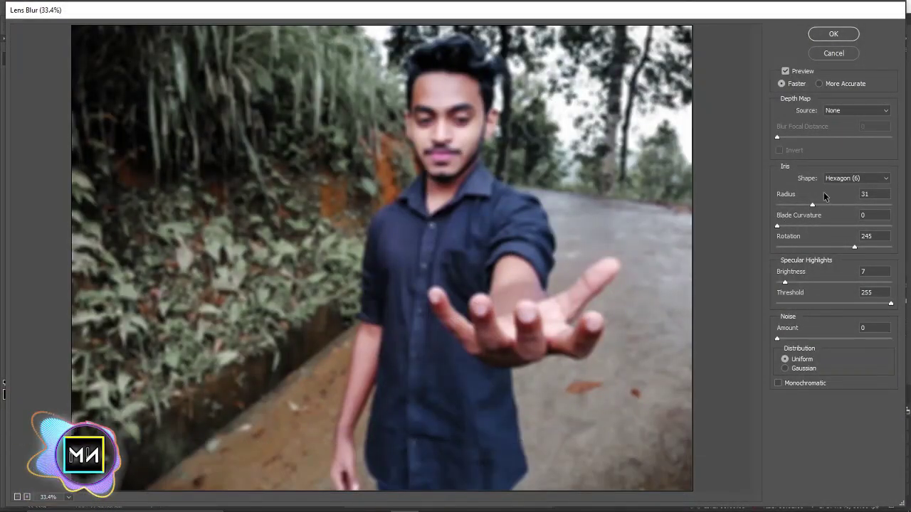
click(812, 205)
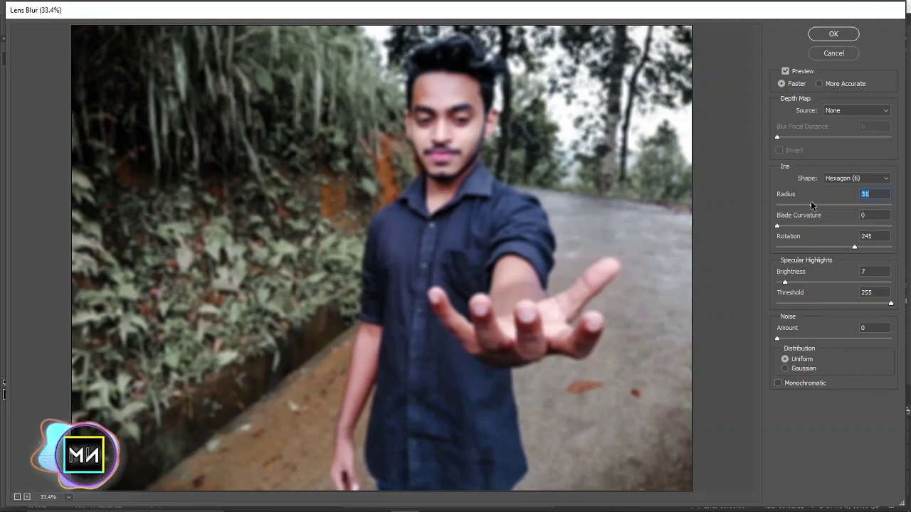
drag(811, 205, 811, 206)
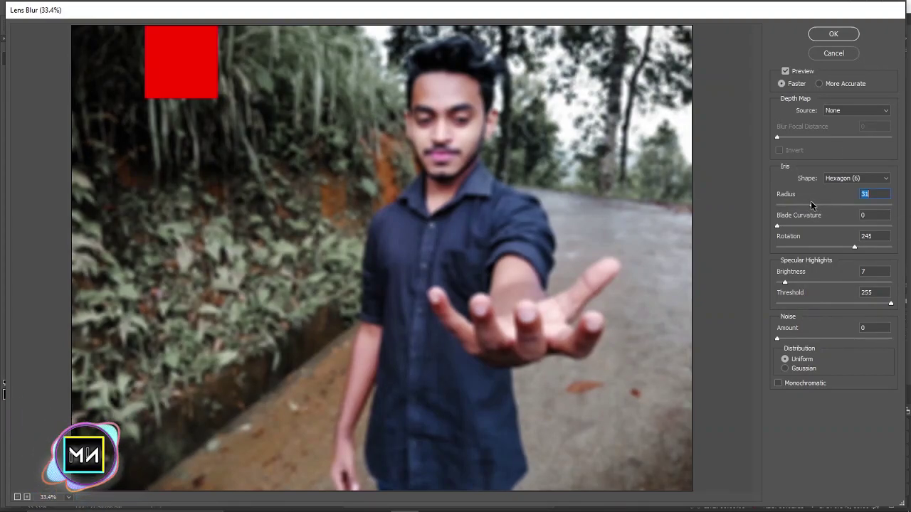
click(840, 30)
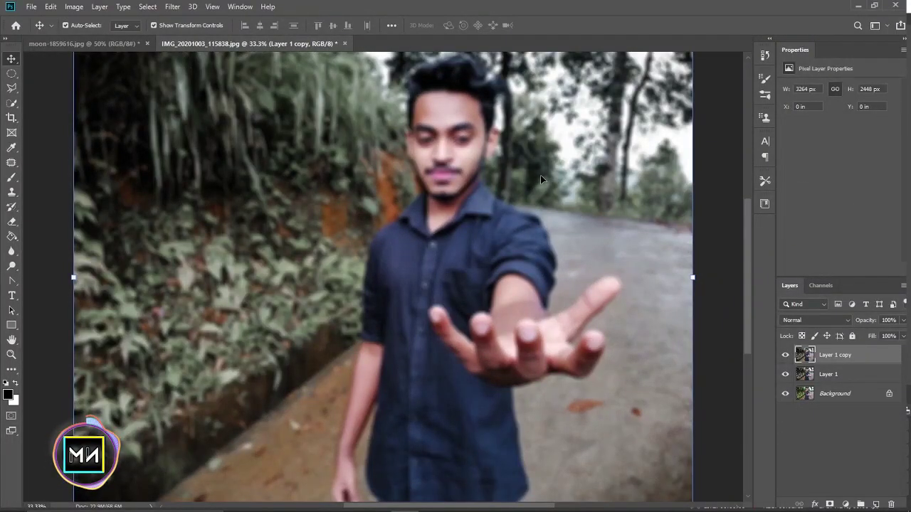
- Add a layer mask to the blurred Layer 1 copy
key(ctrl+minus)
click(662, 279)
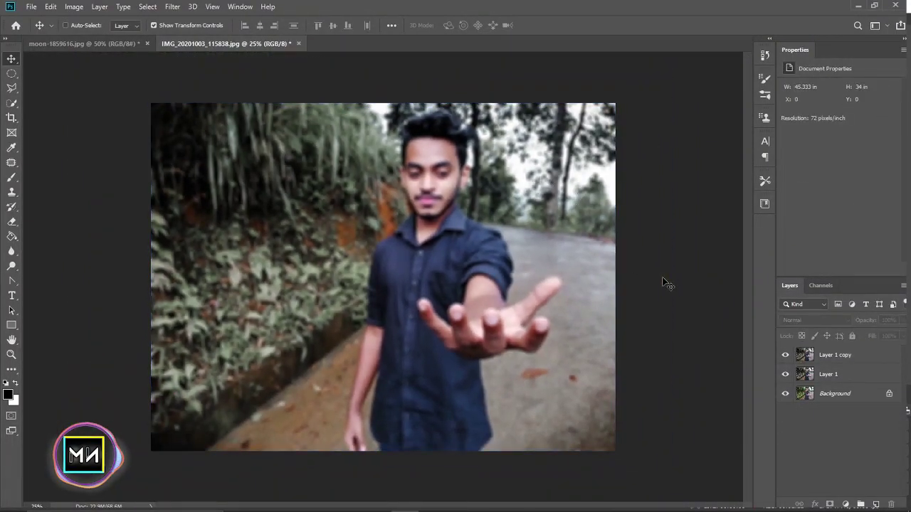
key(ctrl+plus)
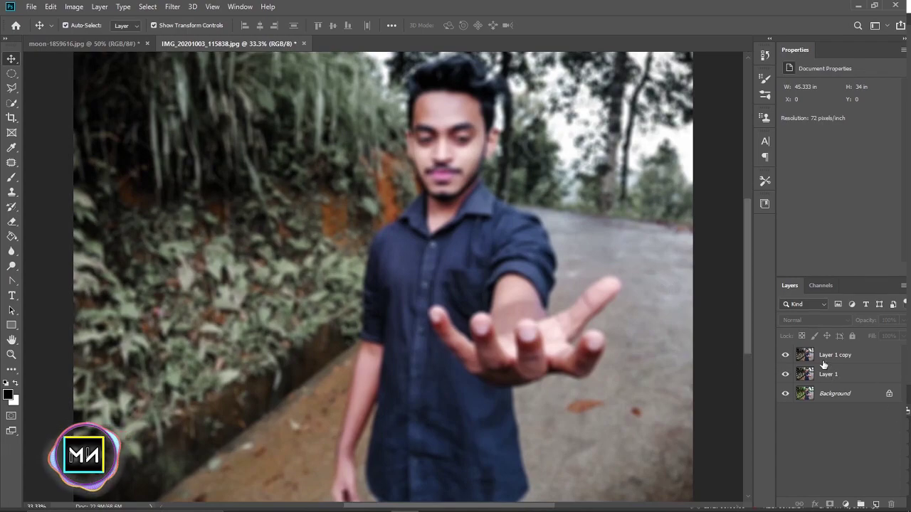
click(824, 363)
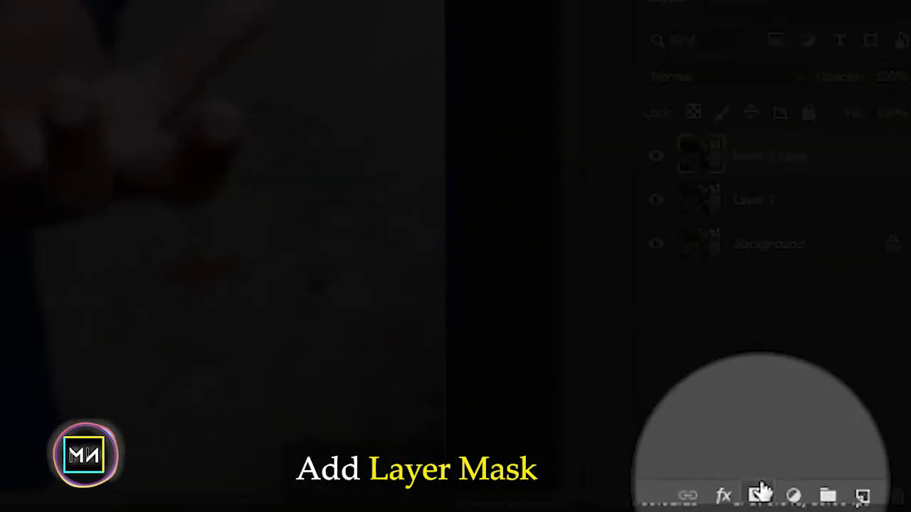
click(760, 492)
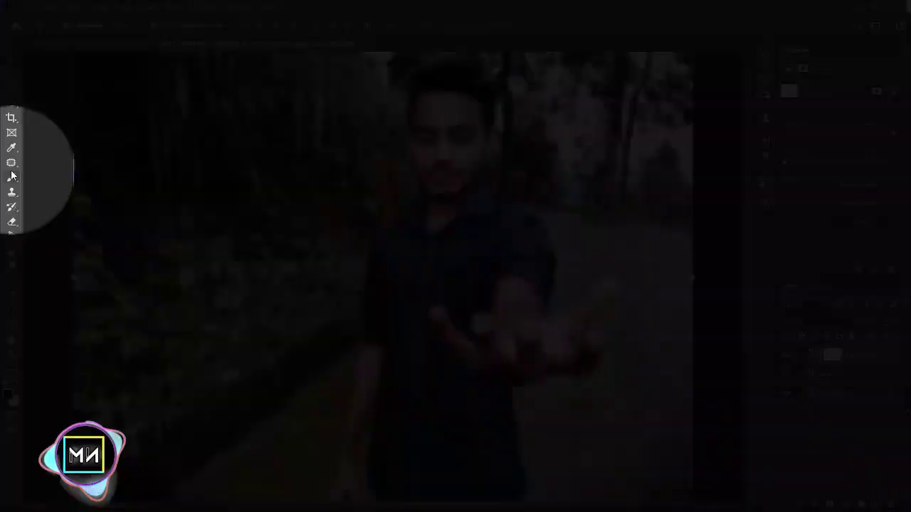
- Set up a small soft black brush at 23% opacity
click(11, 177)
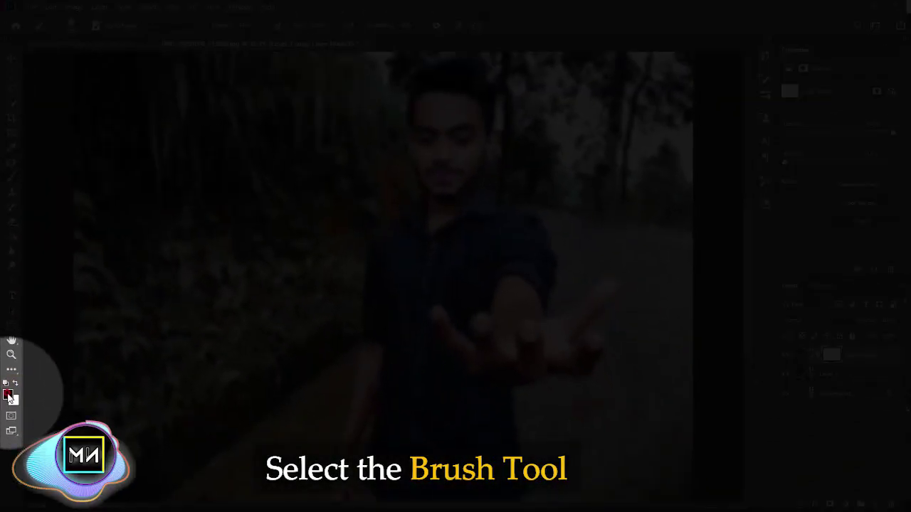
click(10, 396)
click(853, 206)
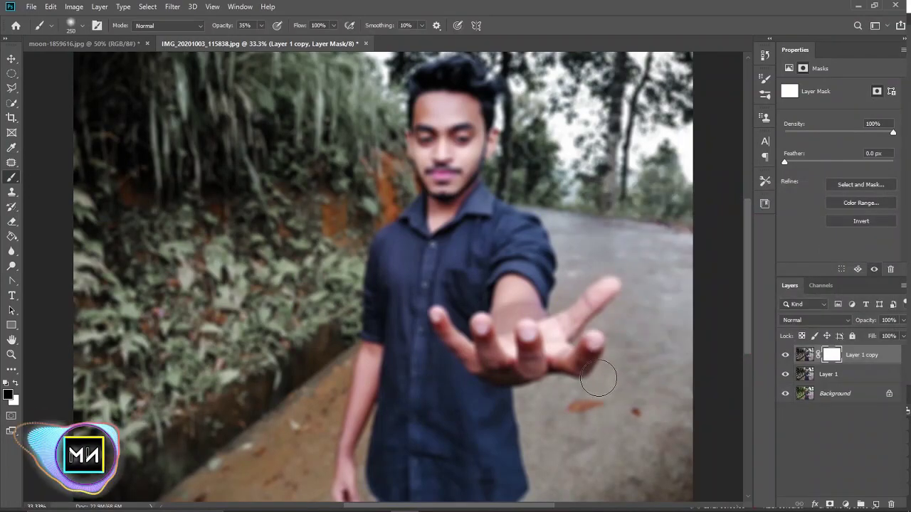
scroll(598, 379, up, 3)
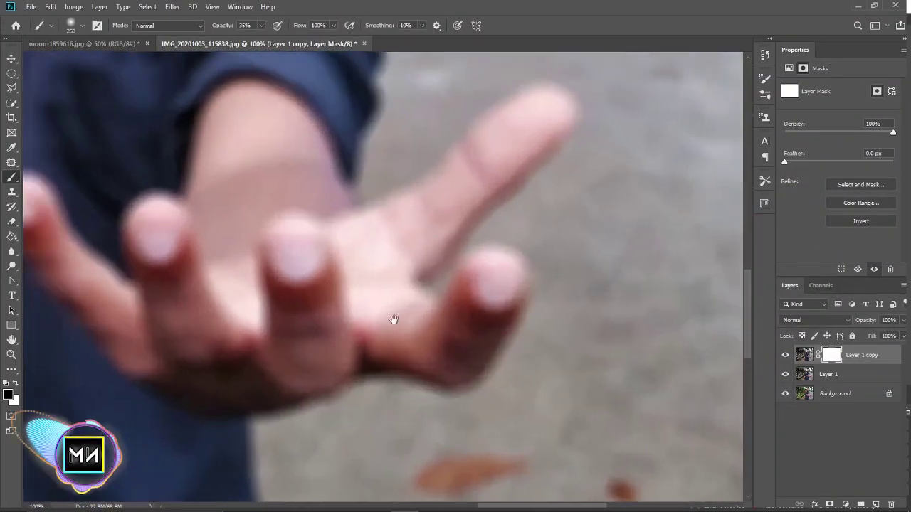
key(bracketleft)
key(bracketleft)
key(bracketleft)
key(bracketleft)
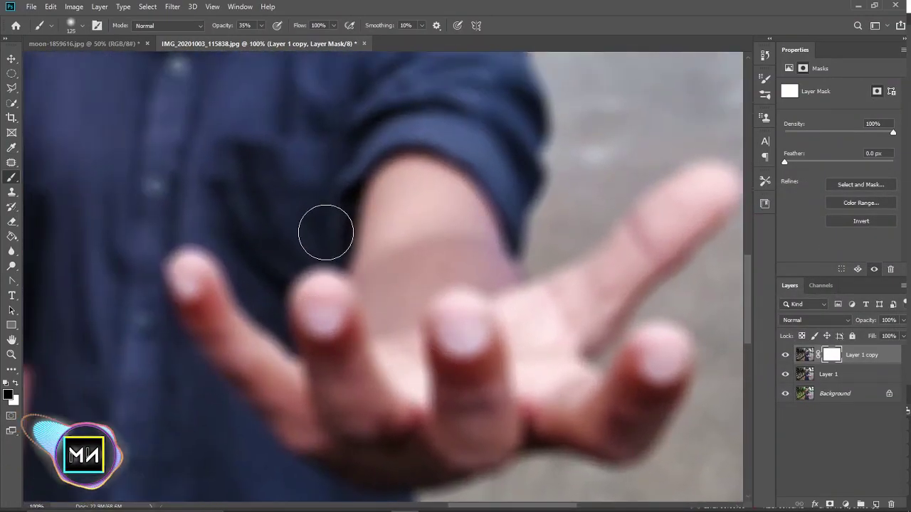
key(bracketleft)
key(bracketleft)
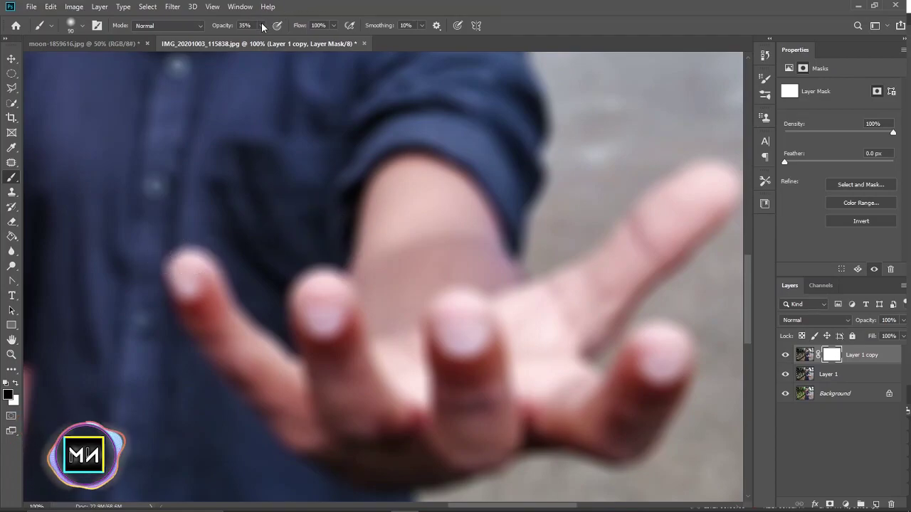
drag(261, 22, 258, 33)
right_click(274, 133)
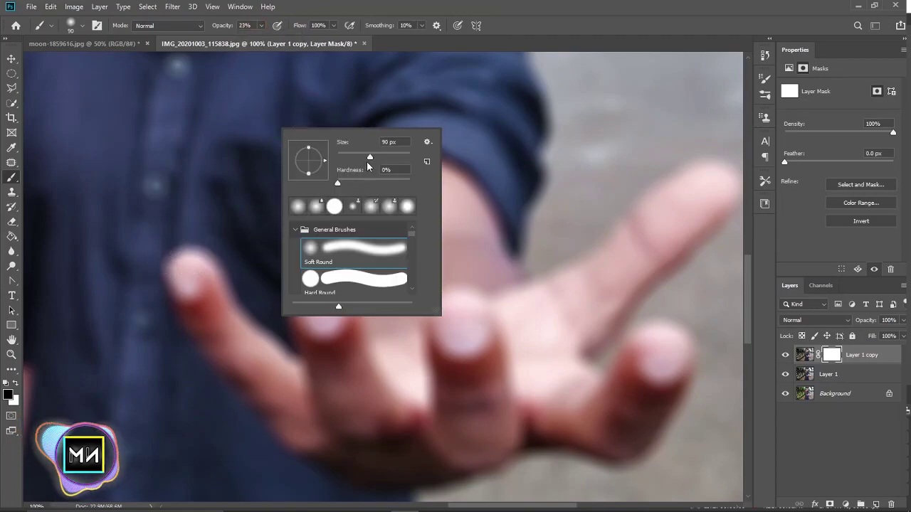
click(198, 269)
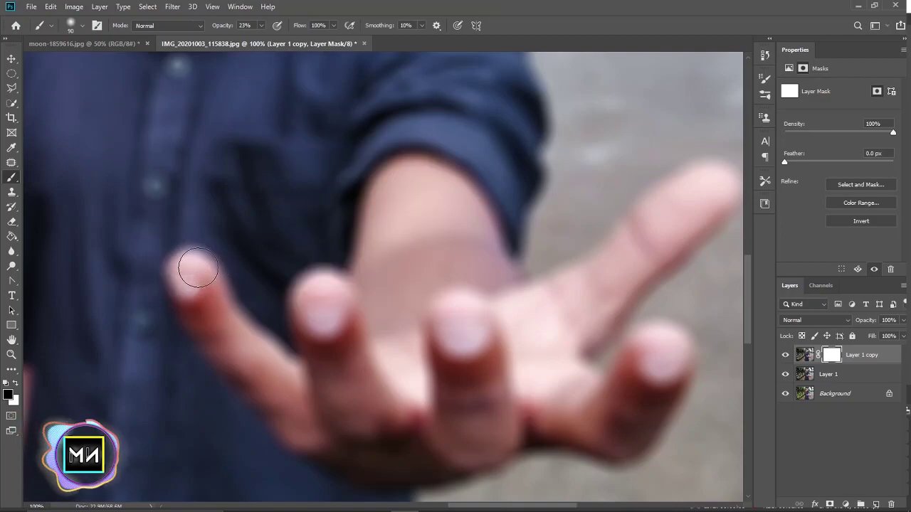
- Paint the mask over the fingertips and palm to bring back the sharp hand
drag(183, 271, 190, 264)
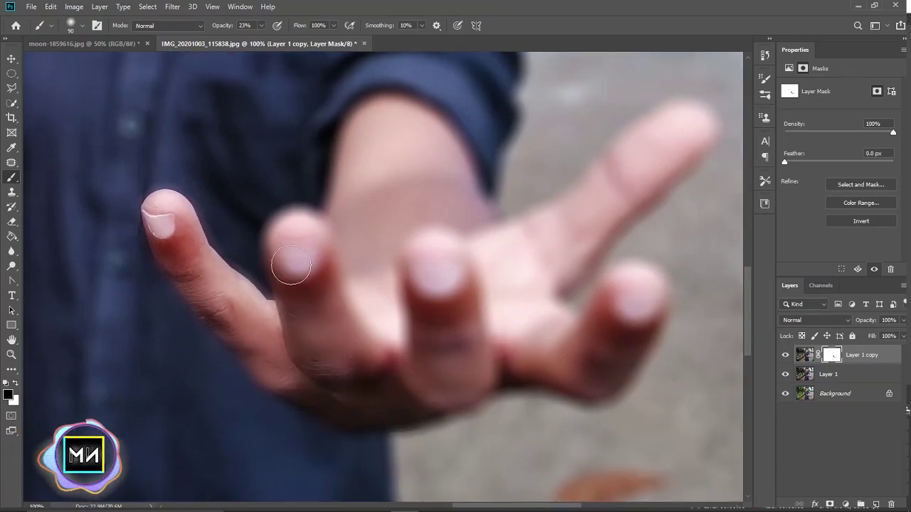
drag(291, 264, 293, 269)
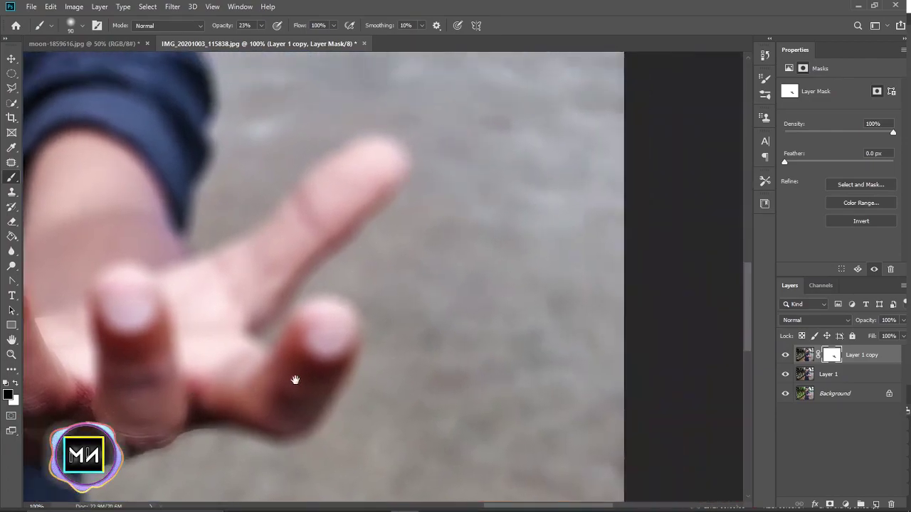
key(m)
key(b)
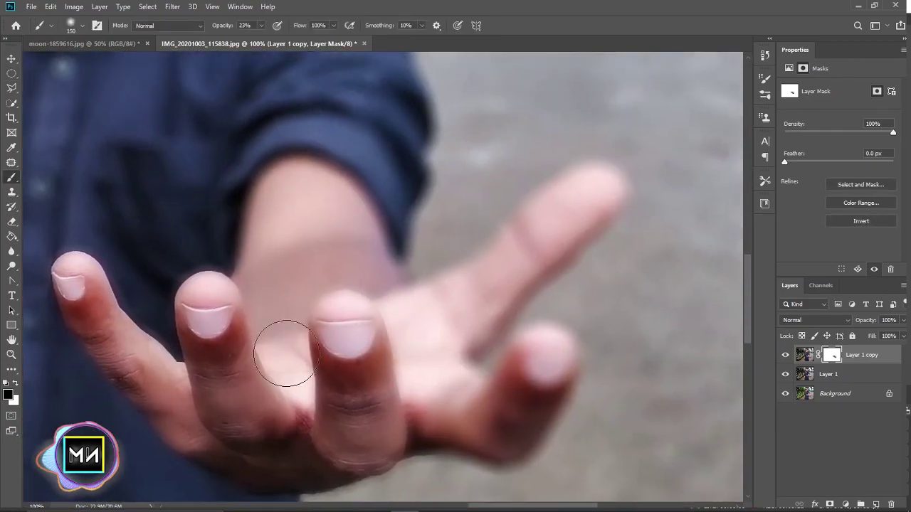
drag(544, 373, 549, 349)
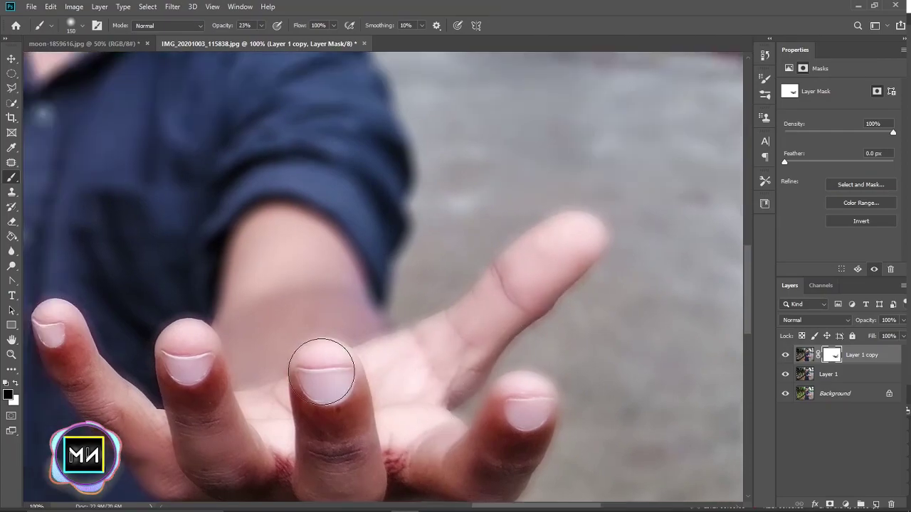
key(ctrl+minus)
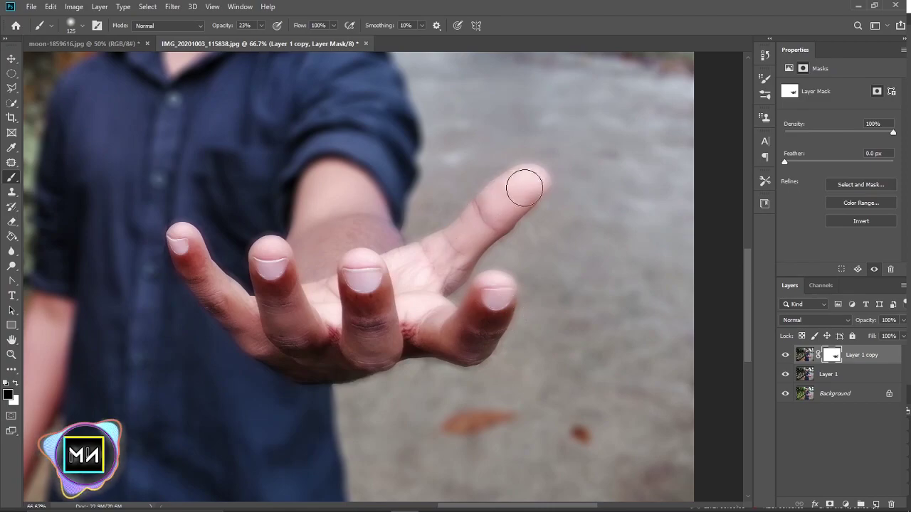
key(ctrl+minus)
key(ctrl+minus)
key(ctrl+minus)
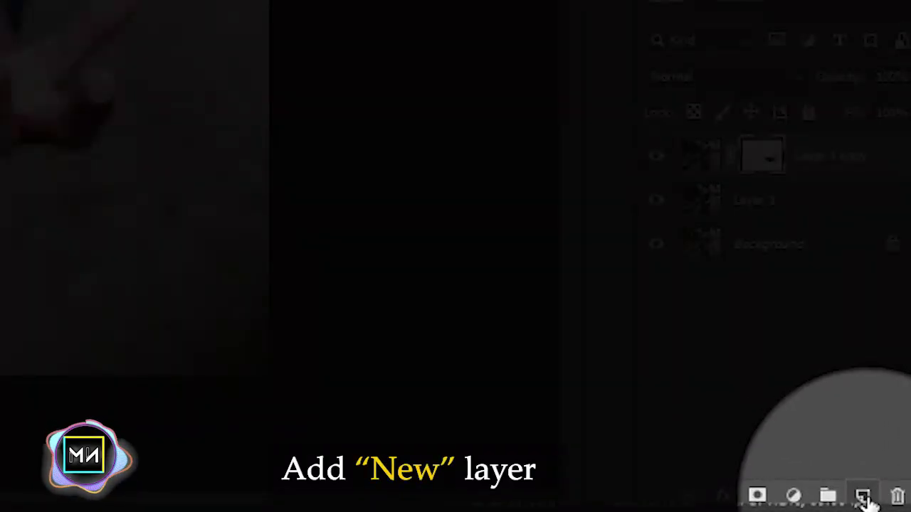
- Add a new black-filled Layer 2 at 44% fill with a white layer mask
click(876, 504)
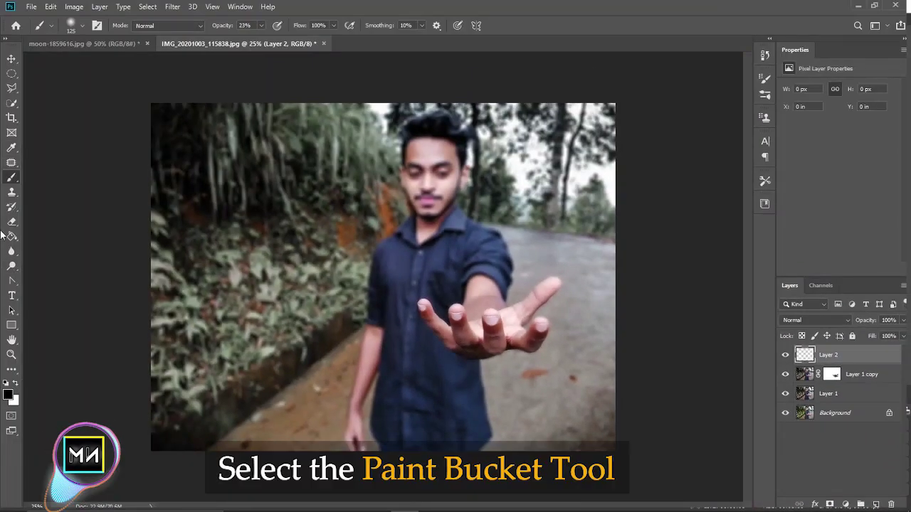
click(20, 198)
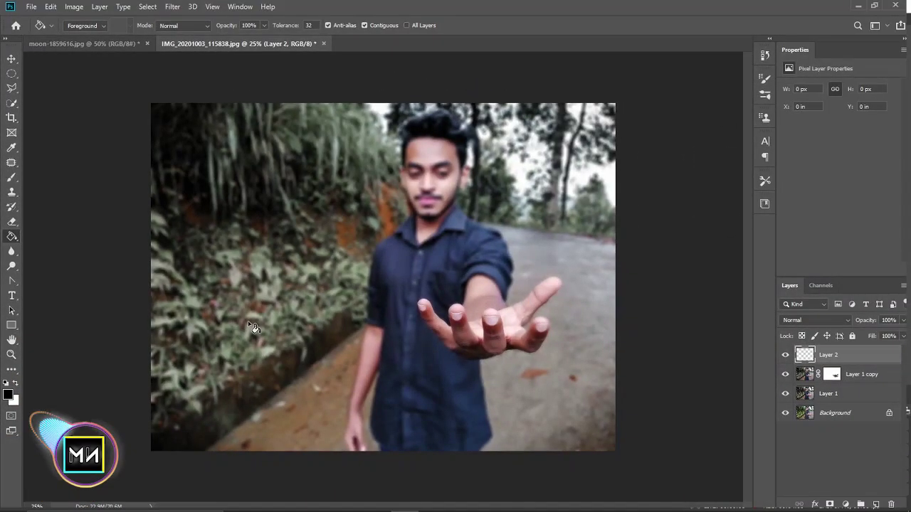
click(431, 326)
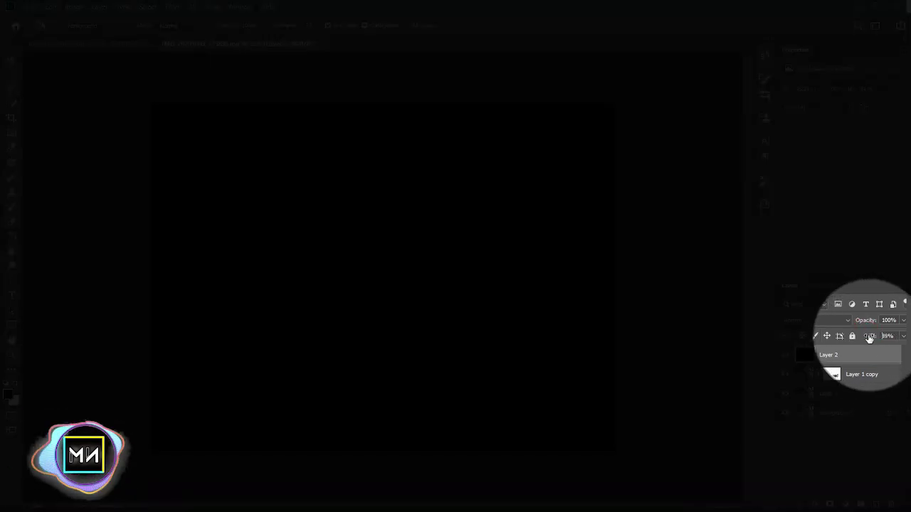
drag(874, 337, 872, 336)
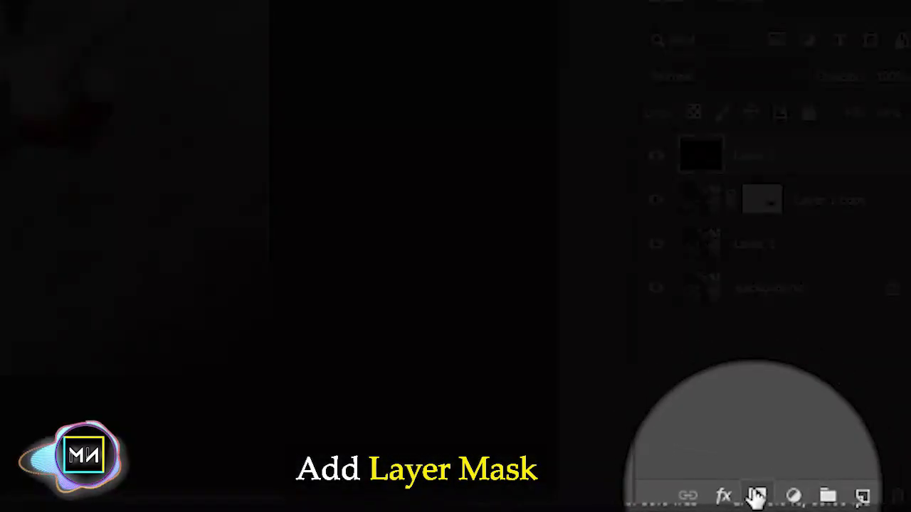
click(757, 496)
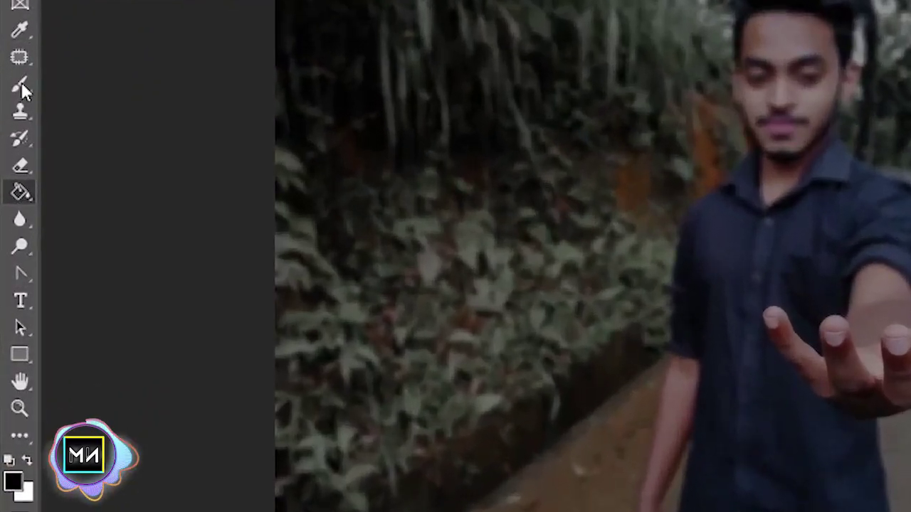
click(20, 86)
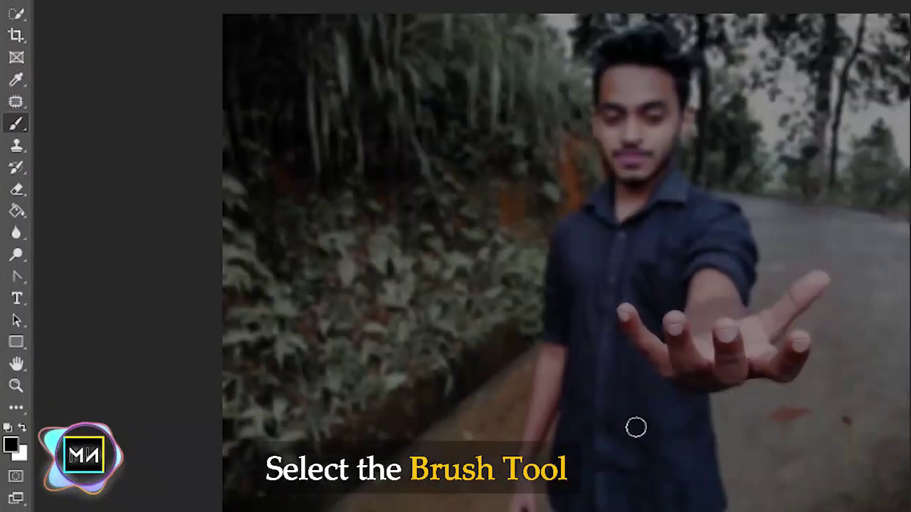
- Paint black on Layer 2's mask to lift the darkening off the fingers, thumb and palm
scroll(538, 373, up, 2)
scroll(366, 239, up, 2)
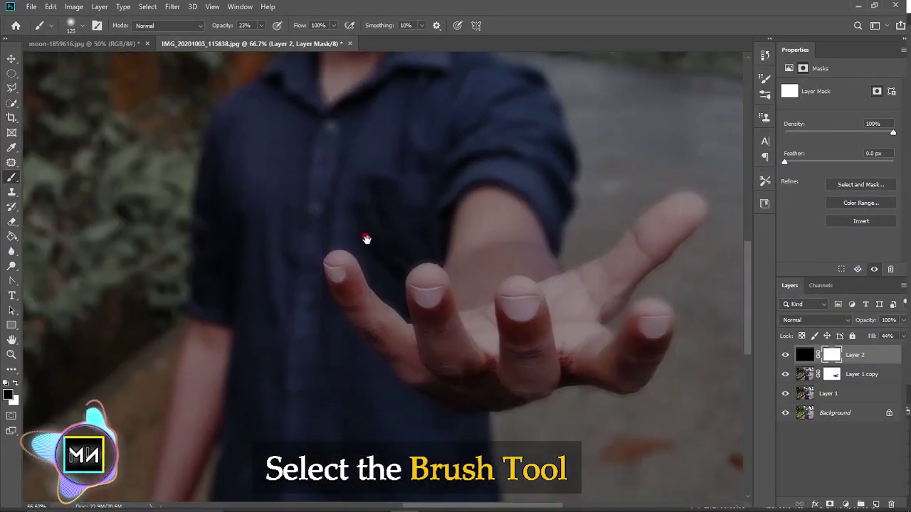
key(bracketright)
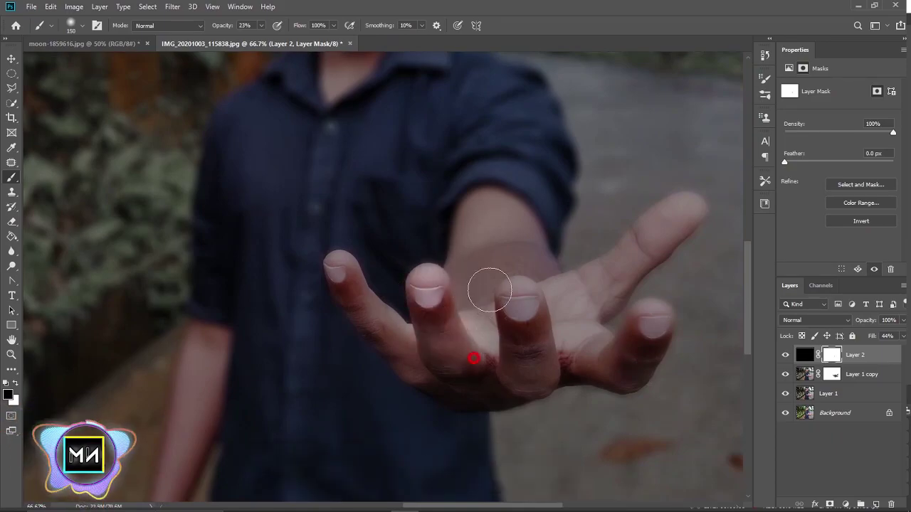
drag(427, 286, 425, 298)
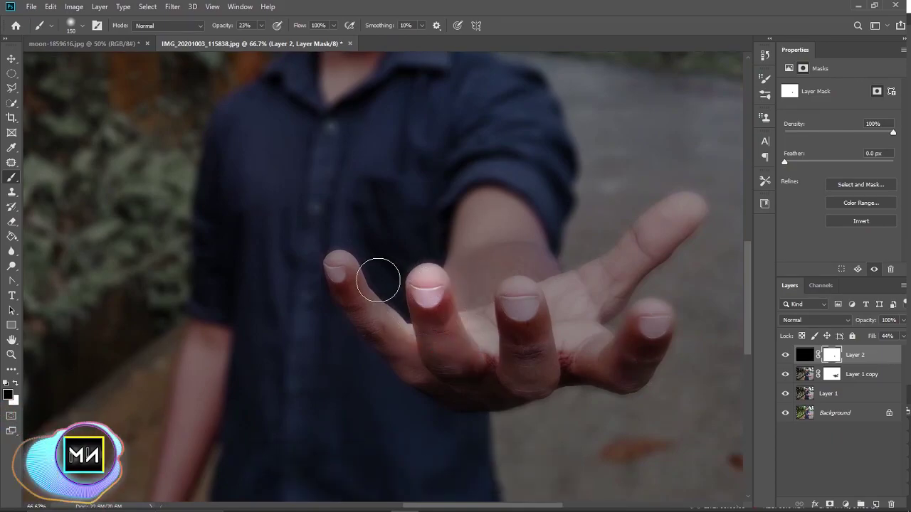
drag(342, 287, 382, 329)
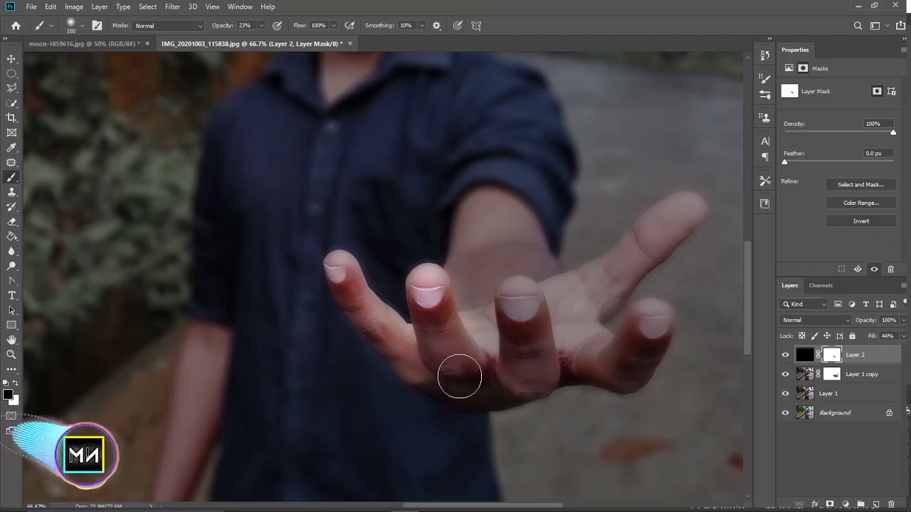
drag(457, 376, 522, 285)
scroll(508, 325, down, 4)
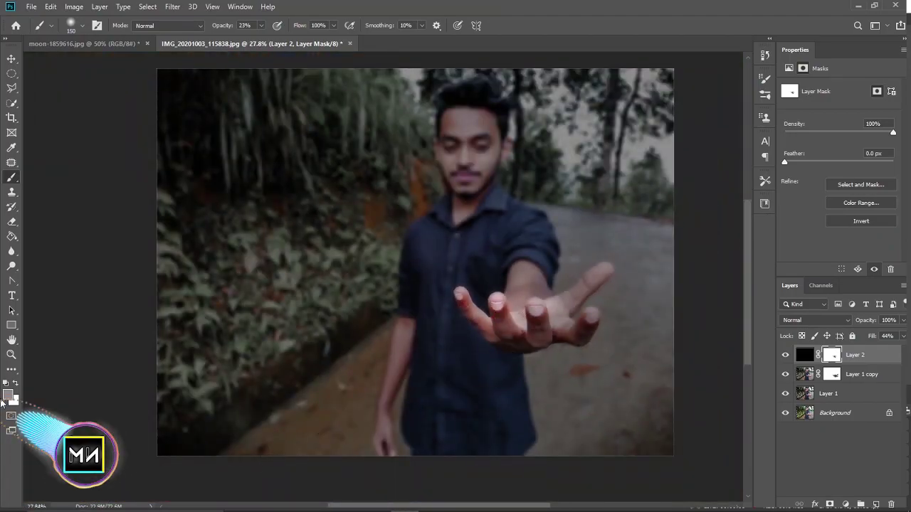
scroll(694, 350, up, 5)
mouse_move(443, 380)
mouse_down()
mouse_move(473, 296)
mouse_move(661, 234)
mouse_up()
key(bracketleft)
key(bracketleft)
mouse_move(587, 264)
mouse_down()
mouse_move(632, 224)
mouse_move(514, 363)
mouse_up()
drag(365, 445, 439, 395)
- Touch up the hand mask with a 175 brush and set Layer 2's fill to 35%
scroll(537, 405, down, 5)
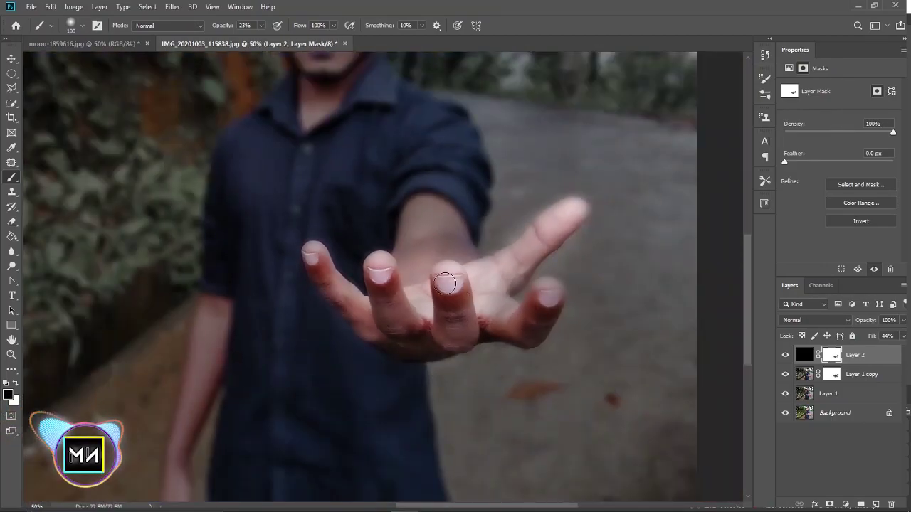
key(bracketright)
key(bracketright)
key(bracketright)
click(463, 326)
drag(862, 339, 866, 340)
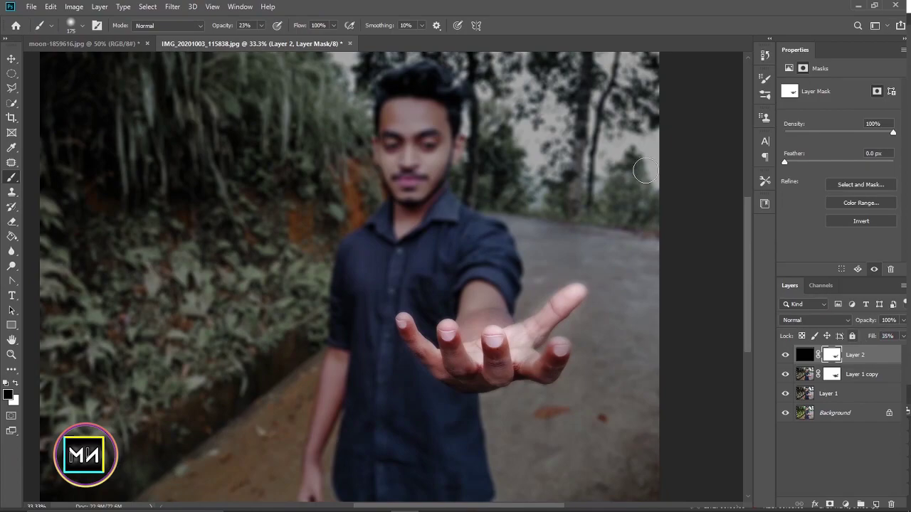
scroll(349, 356, up, 1)
scroll(484, 194, down, 1)
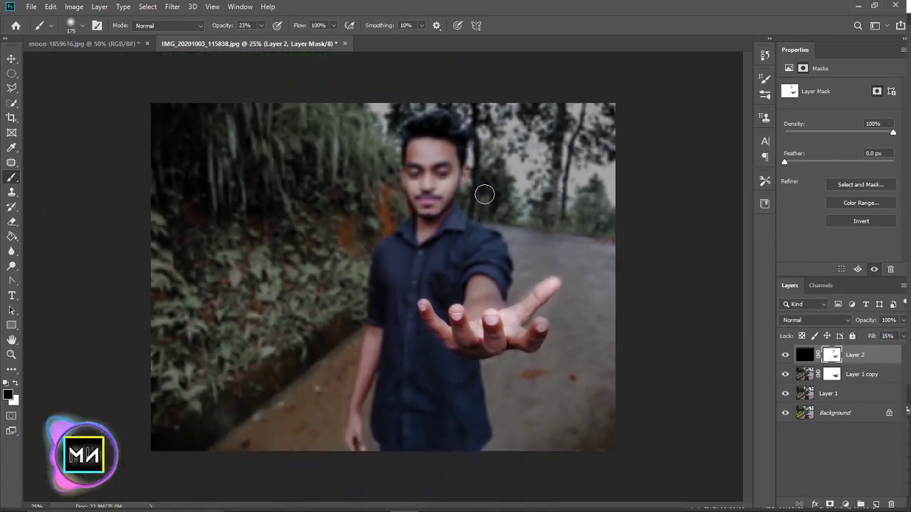
click(10, 59)
- Cut the moon from its sky with Select Subject and a layer mask, then drag it into the man's photo
click(79, 44)
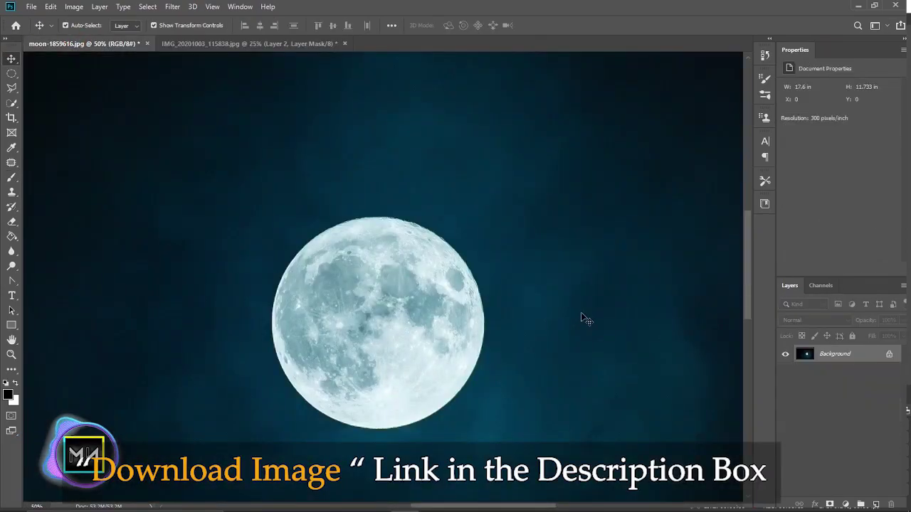
click(888, 354)
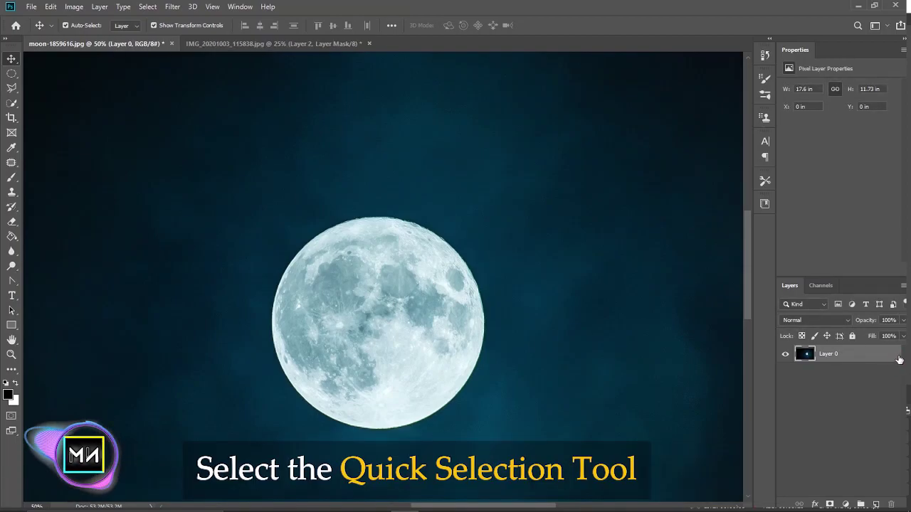
click(10, 105)
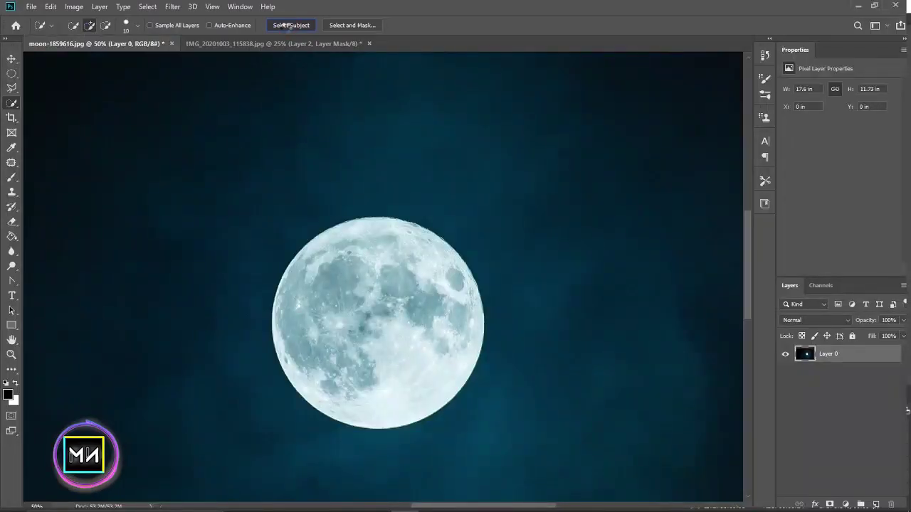
click(289, 25)
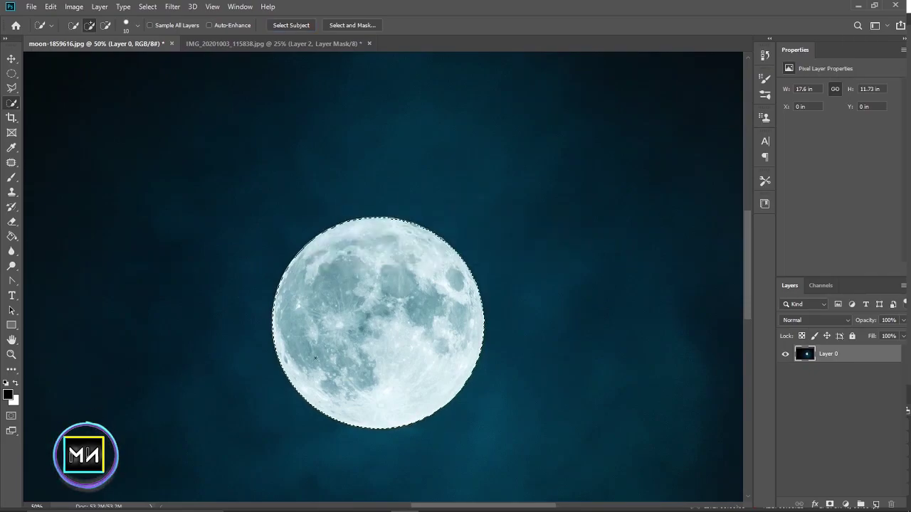
click(829, 504)
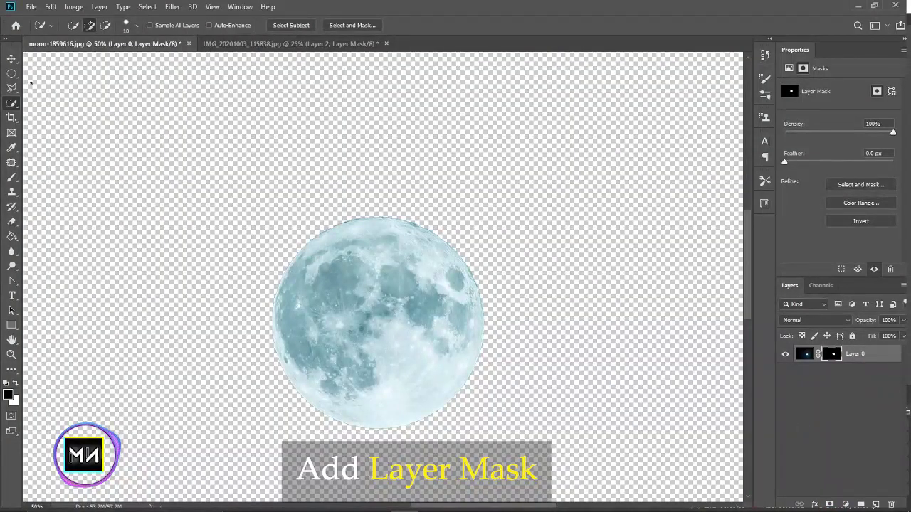
click(12, 57)
drag(396, 349, 388, 278)
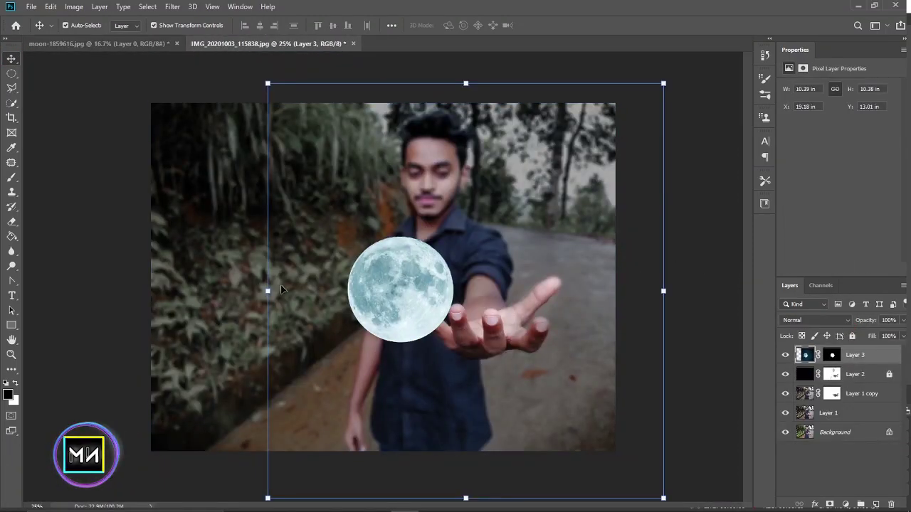
- Free-transform the moon to enlarge it and place it over the palm
mouse_move(281, 289)
mouse_down()
mouse_move(350, 301)
mouse_move(419, 292)
mouse_move(332, 282)
mouse_up()
drag(457, 299, 508, 307)
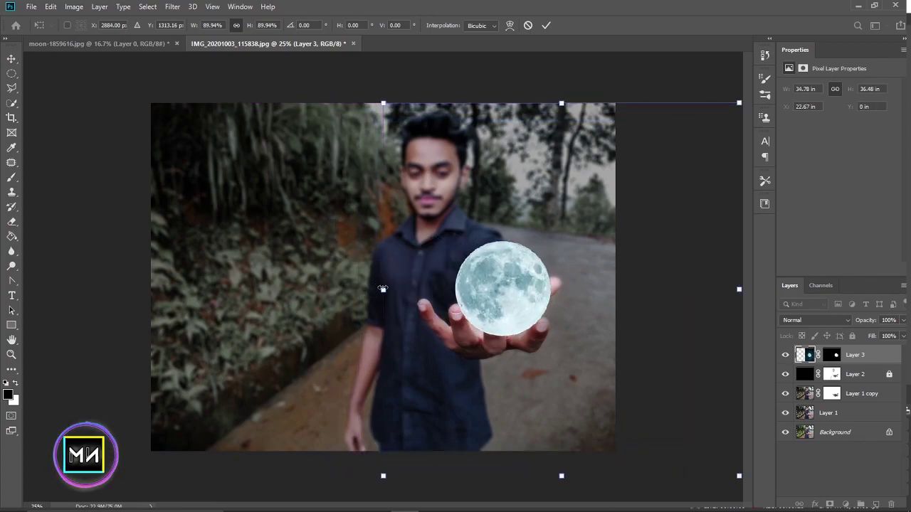
drag(383, 289, 347, 287)
drag(505, 288, 496, 277)
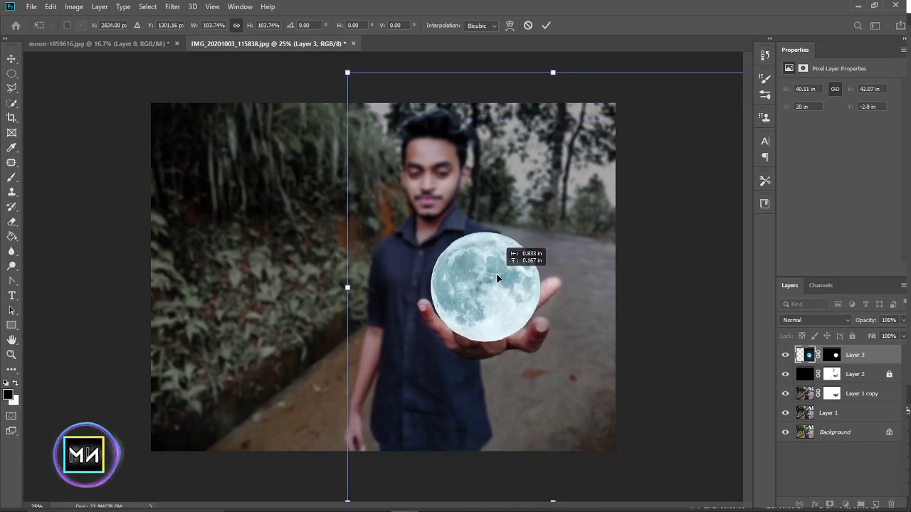
drag(347, 288, 331, 287)
mouse_move(468, 274)
mouse_down()
mouse_move(476, 256)
mouse_move(471, 276)
mouse_up()
key(Return)
- Fine-tune the moon's position above the palm and lower Layer 3's fill to 54%
drag(515, 306, 508, 298)
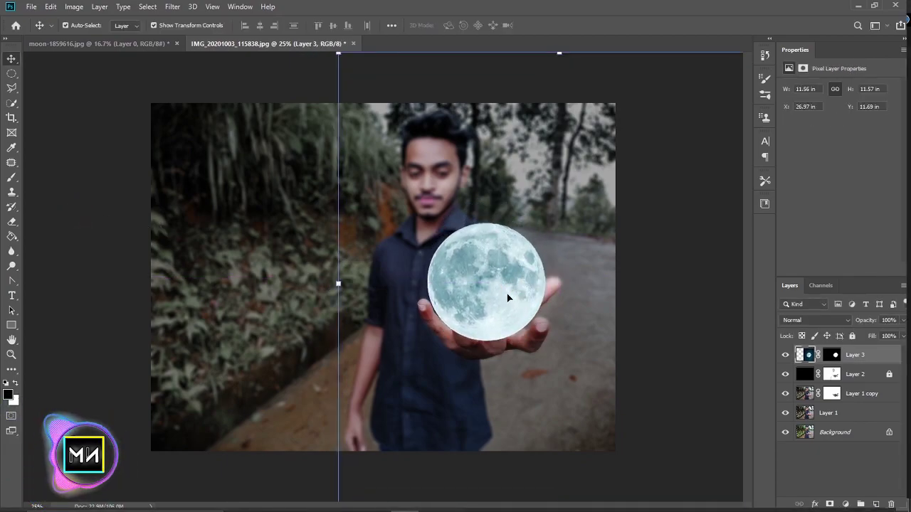
scroll(508, 297, up, 2)
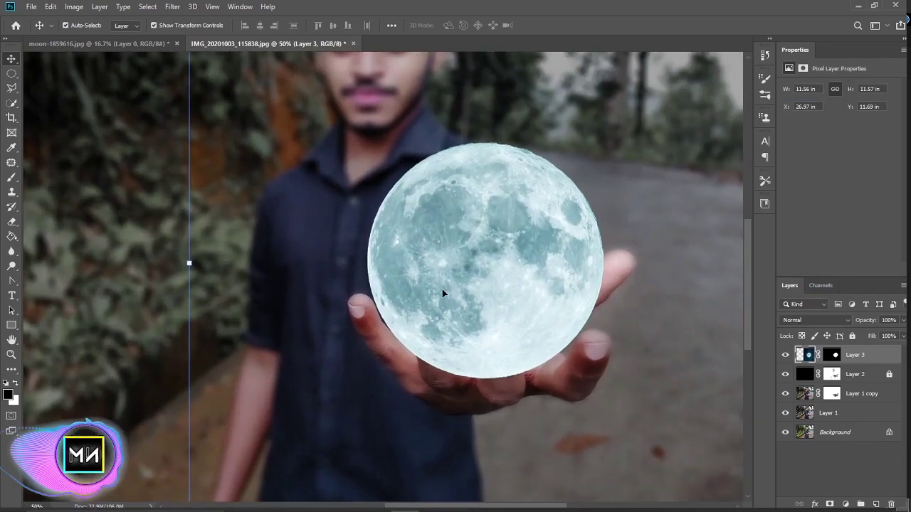
mouse_move(442, 289)
mouse_down()
mouse_move(432, 289)
mouse_move(443, 274)
mouse_up()
drag(872, 335, 846, 335)
click(838, 355)
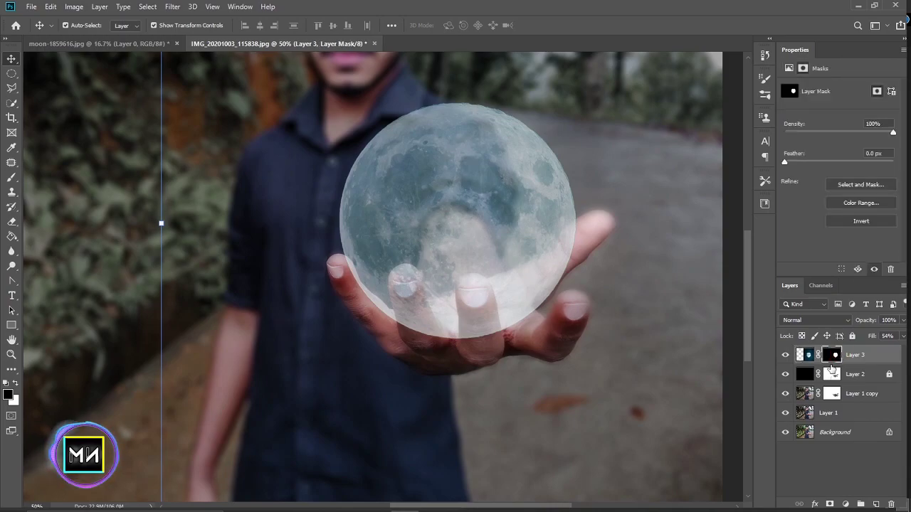
- Move the moon lower and slightly right, then zoom to 200% on the fingertips
key(b)
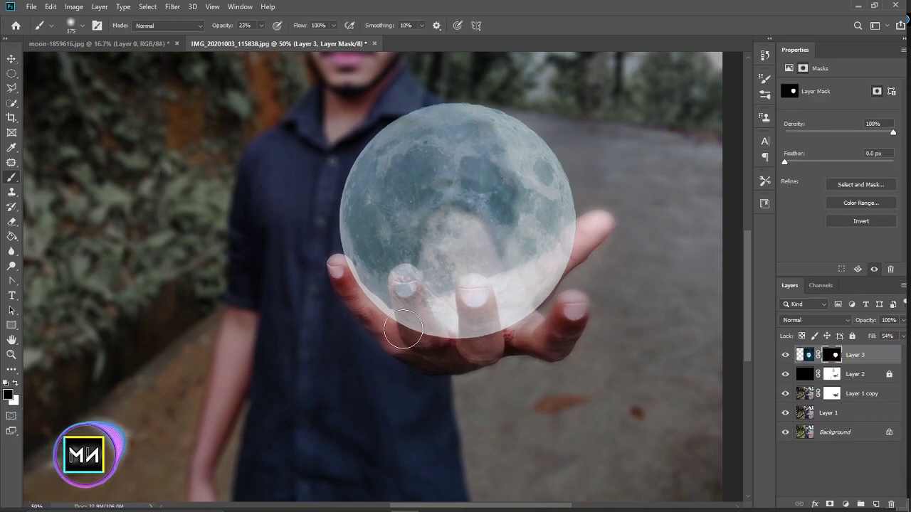
scroll(415, 327, up, 2)
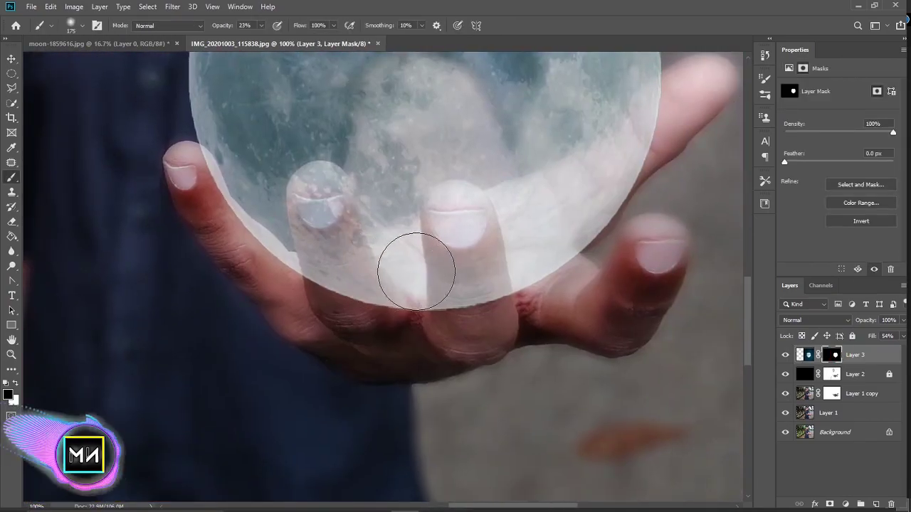
key(v)
mouse_move(432, 207)
mouse_down()
mouse_move(438, 229)
mouse_move(407, 342)
mouse_up()
key(ctrl+minus)
key(ctrl+minus)
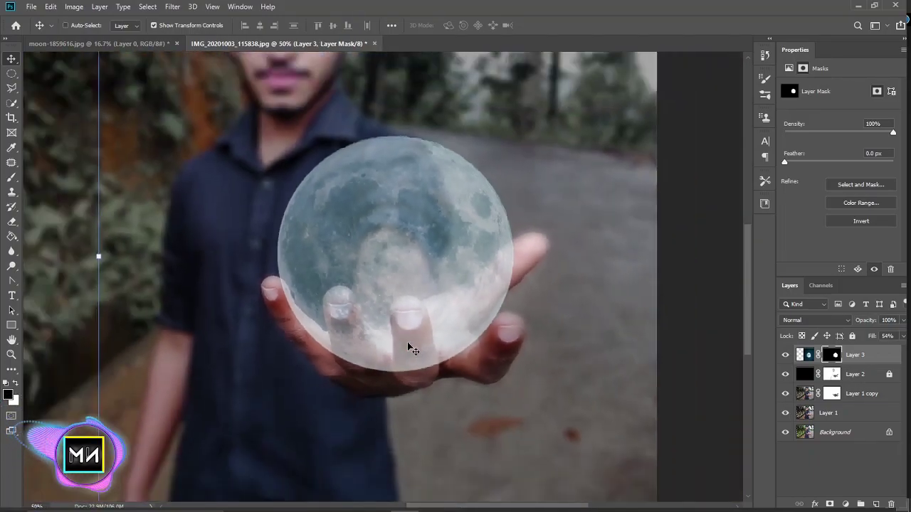
key(ctrl+minus)
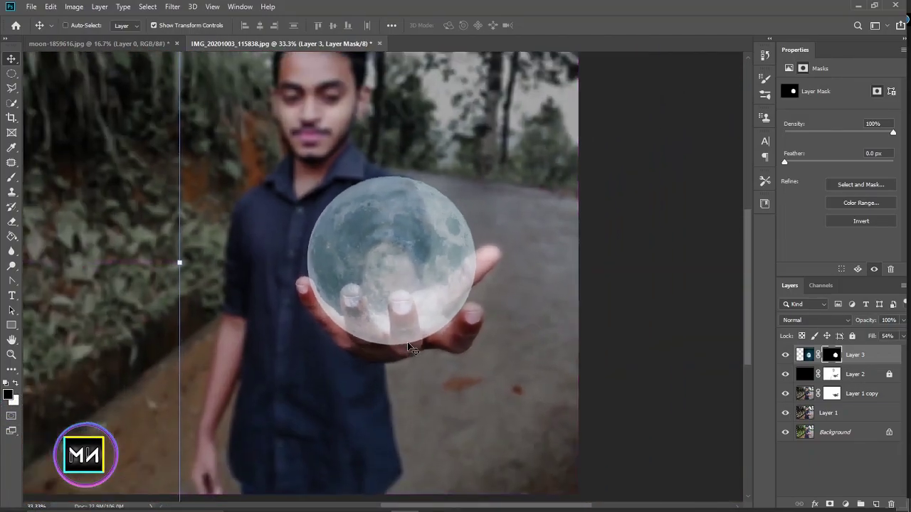
key(ctrl+plus)
key(ctrl+plus)
key(ctrl+plus)
key(ctrl+plus)
key(ctrl+plus)
key(ctrl+minus)
key(ctrl+minus)
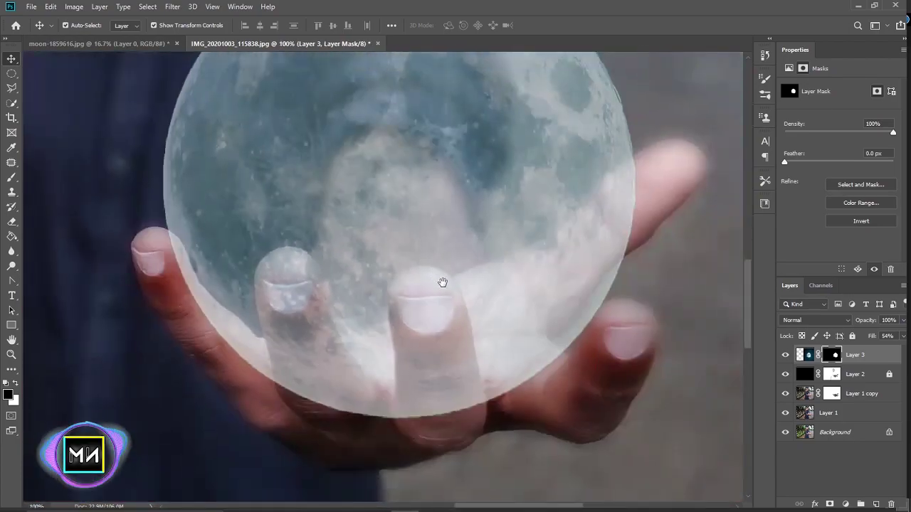
drag(441, 284, 418, 196)
click(419, 197)
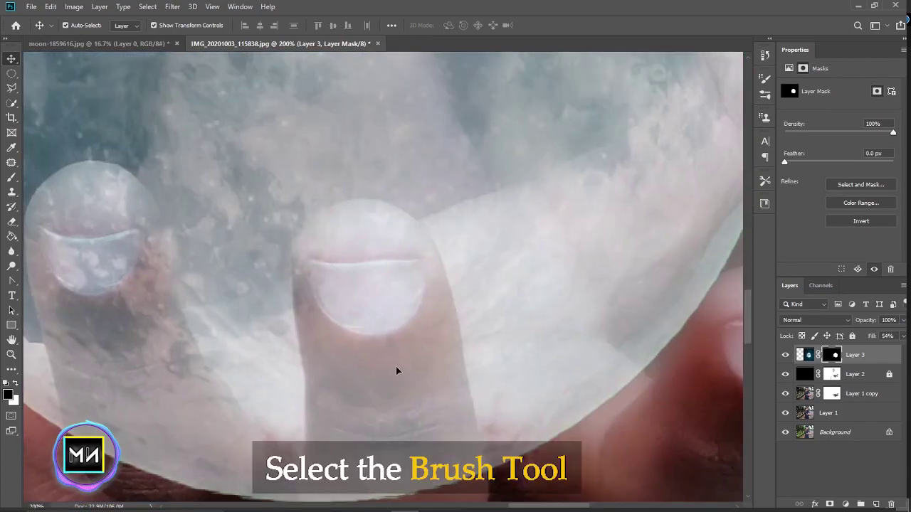
- At 44% brush opacity, mask Layer 3 so the middle finger sits in front of the moon
key(b)
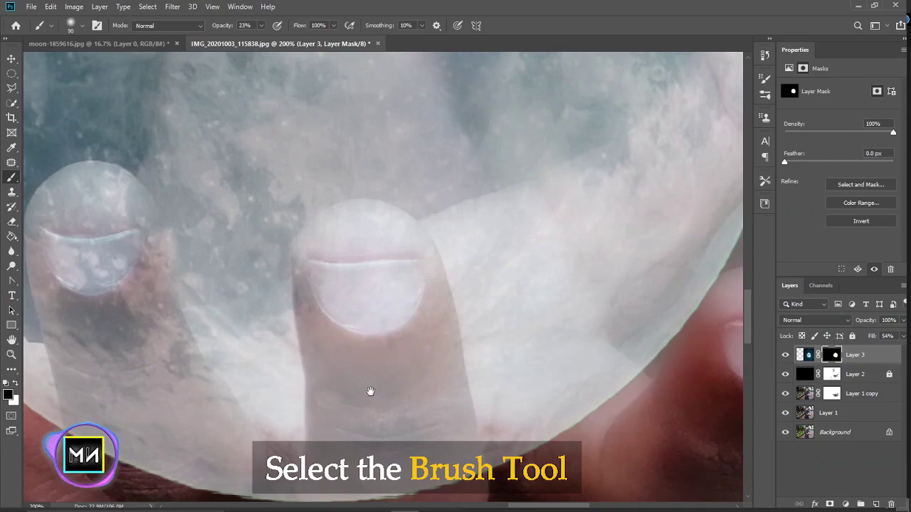
drag(370, 392, 370, 267)
text(44)
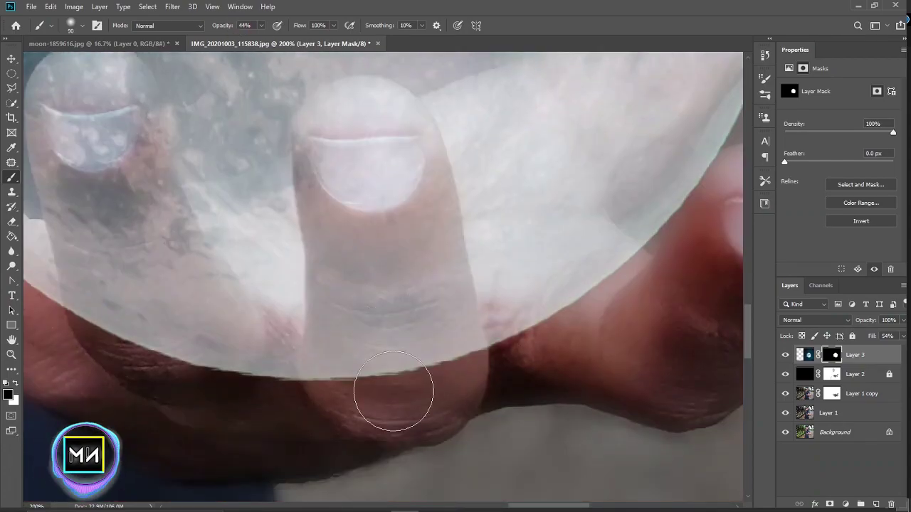
mouse_move(392, 392)
mouse_down()
mouse_move(370, 331)
mouse_move(366, 382)
mouse_move(346, 303)
mouse_move(339, 381)
mouse_up()
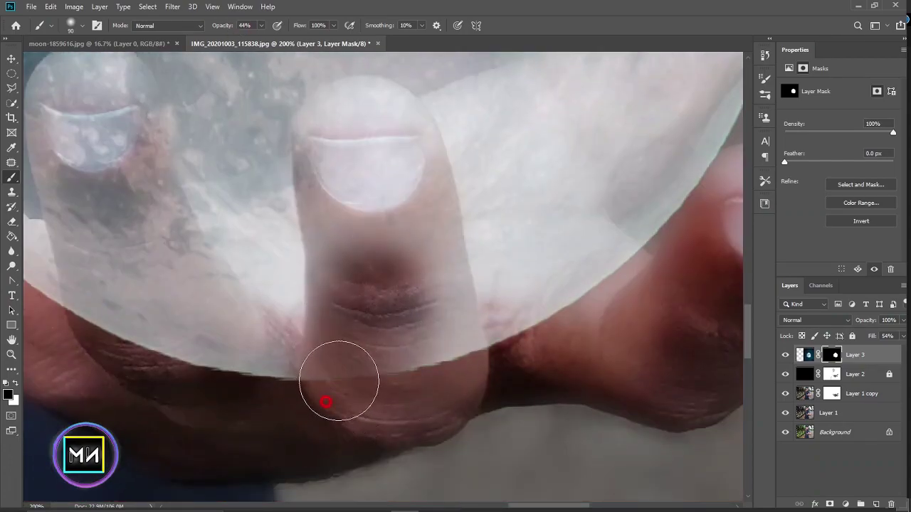
drag(389, 359, 394, 391)
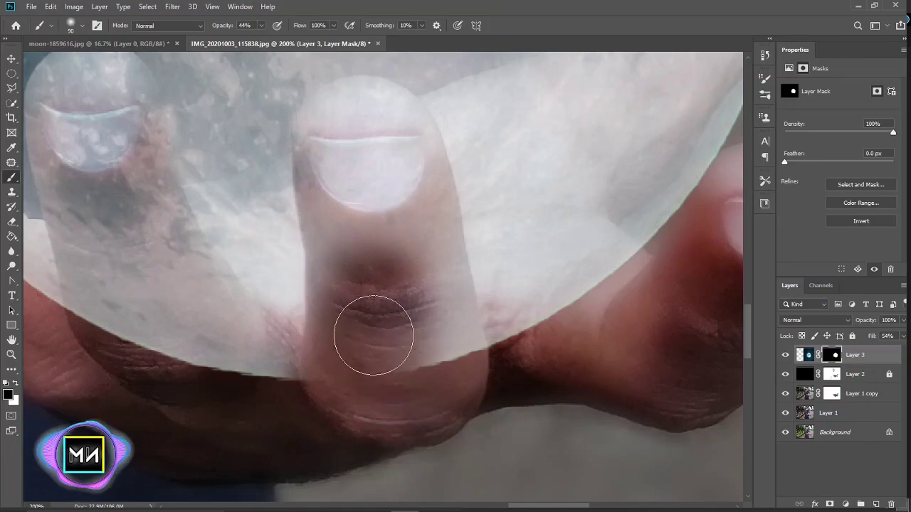
mouse_move(373, 334)
mouse_down()
mouse_move(406, 295)
mouse_move(424, 350)
mouse_up()
drag(384, 294, 374, 340)
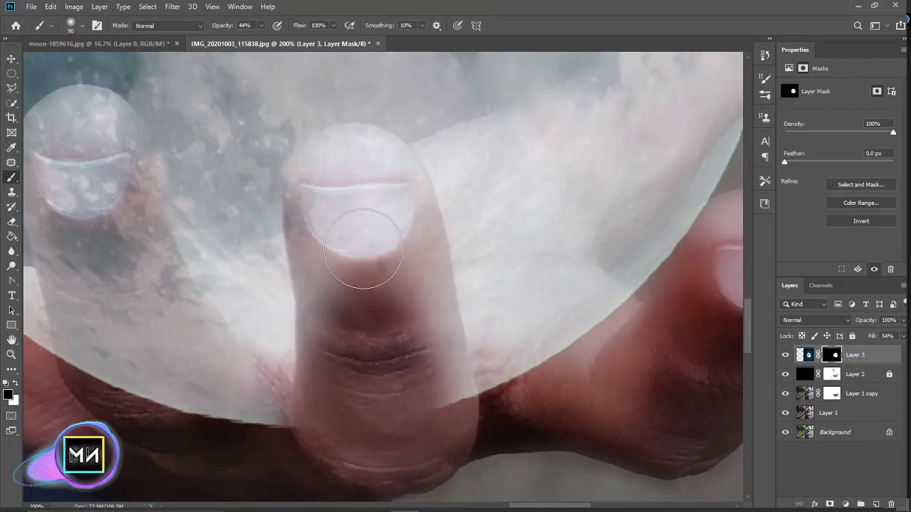
mouse_move(347, 168)
mouse_down()
mouse_move(325, 204)
mouse_move(331, 422)
mouse_up()
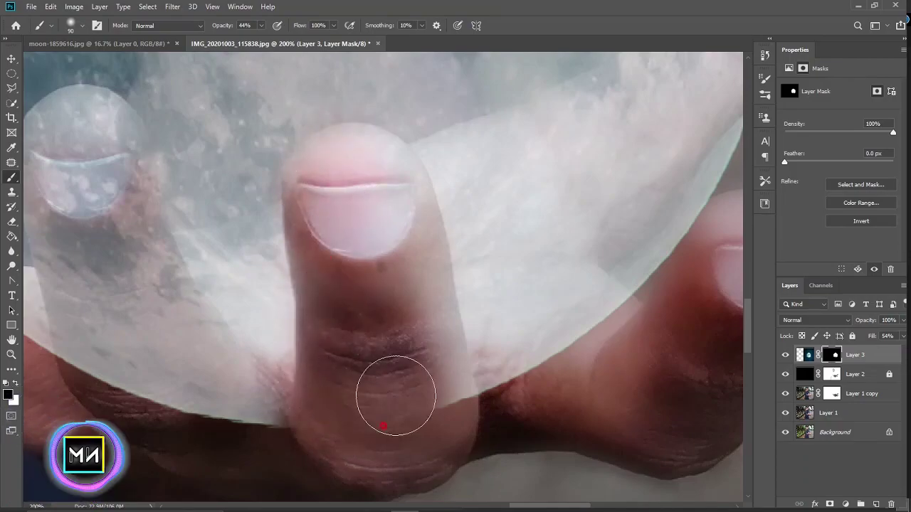
mouse_move(396, 395)
mouse_down()
mouse_move(393, 301)
mouse_move(325, 192)
mouse_up()
key(bracketleft)
key(bracketleft)
key(bracketleft)
drag(363, 148, 436, 346)
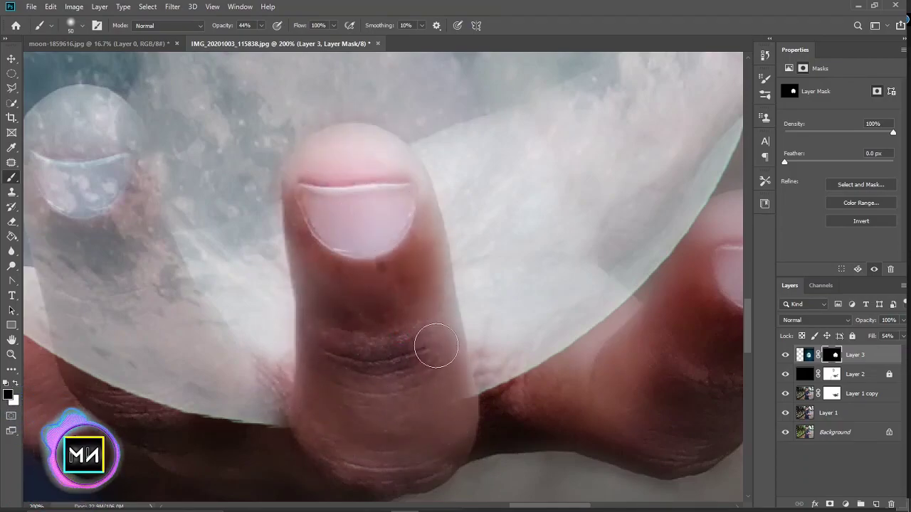
- Reveal the left fingers and the gap between fingers through the moon, then zoom out
mouse_move(230, 406)
mouse_down()
mouse_move(486, 400)
mouse_move(546, 439)
mouse_up()
mouse_move(401, 431)
mouse_down()
mouse_move(301, 415)
mouse_move(281, 394)
mouse_move(256, 166)
mouse_move(325, 245)
mouse_up()
key(bracketright)
key(bracketright)
key(bracketright)
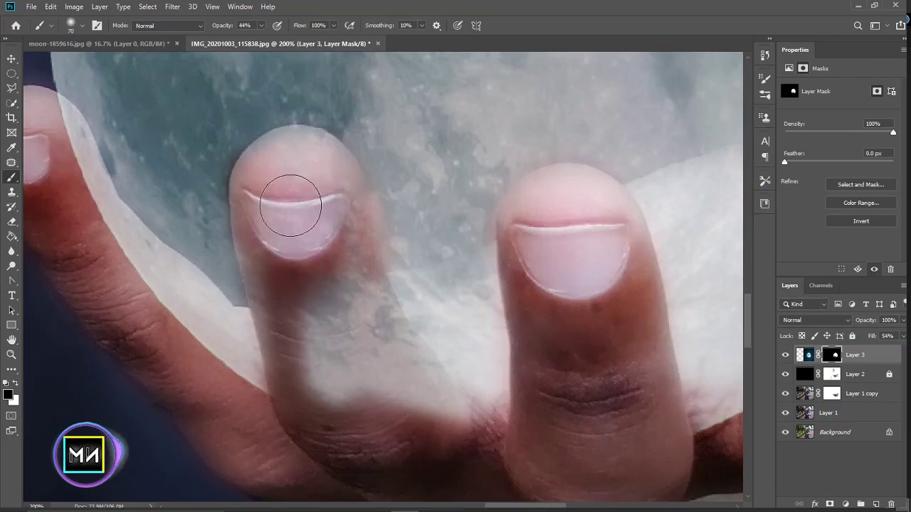
mouse_move(291, 203)
mouse_down()
mouse_move(315, 422)
mouse_move(397, 423)
mouse_up()
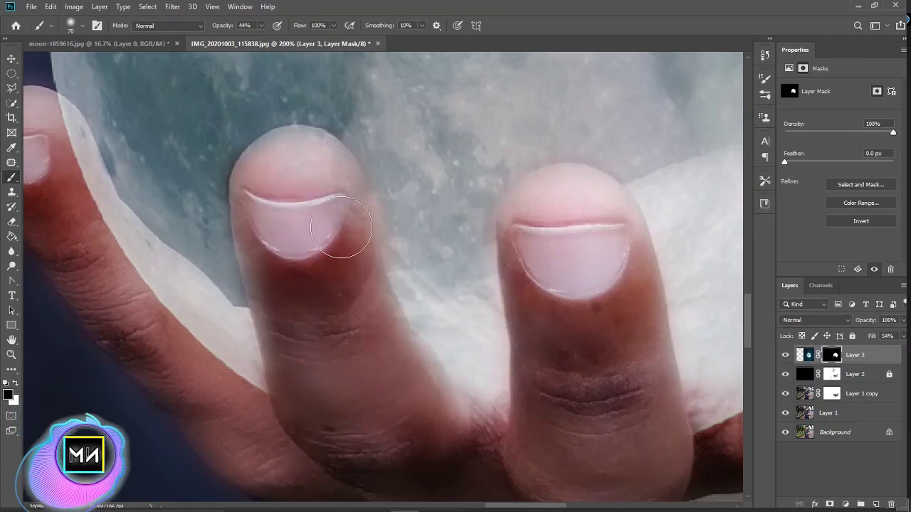
mouse_move(278, 164)
mouse_down()
mouse_move(295, 163)
mouse_move(373, 201)
mouse_up()
drag(339, 435, 389, 458)
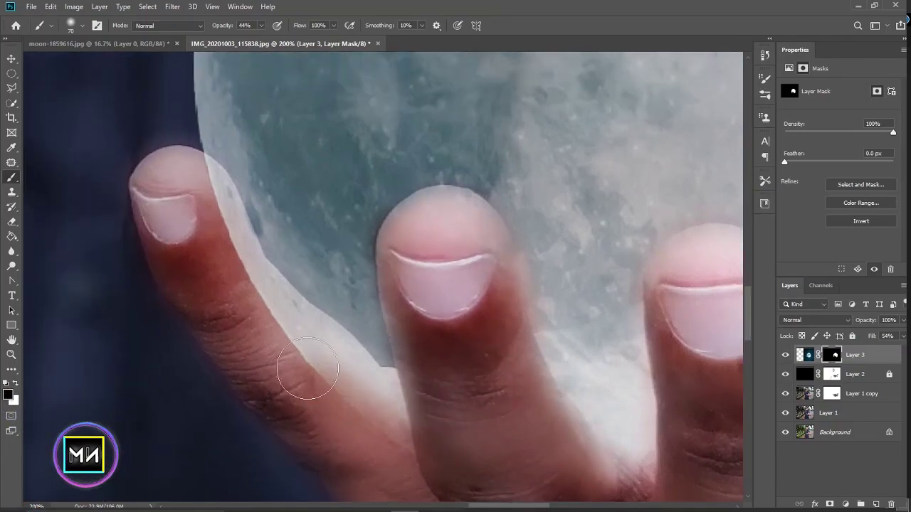
mouse_move(295, 373)
mouse_down()
mouse_move(192, 209)
mouse_move(203, 221)
mouse_up()
drag(264, 325, 321, 386)
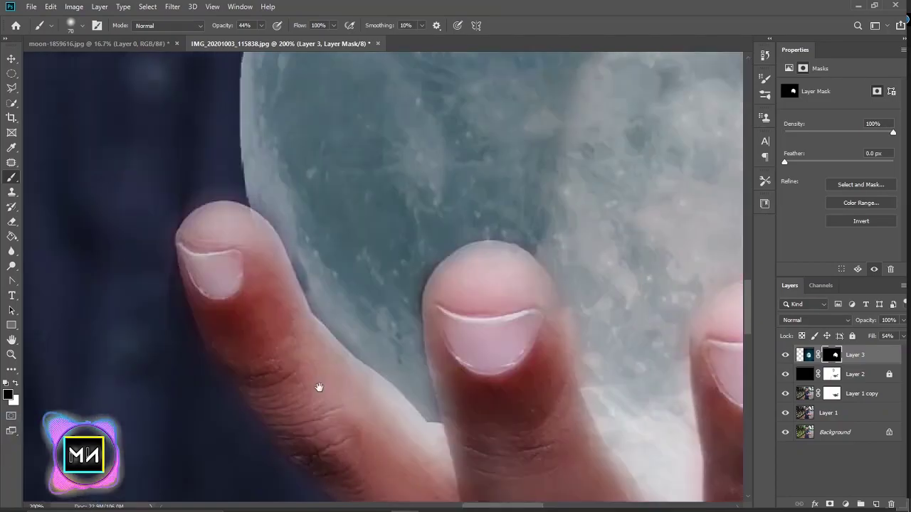
mouse_move(443, 365)
mouse_down()
mouse_move(301, 350)
mouse_move(315, 360)
mouse_move(391, 366)
mouse_move(314, 456)
mouse_move(342, 437)
mouse_move(398, 422)
mouse_move(418, 405)
mouse_up()
key(ctrl+minus)
key(ctrl+minus)
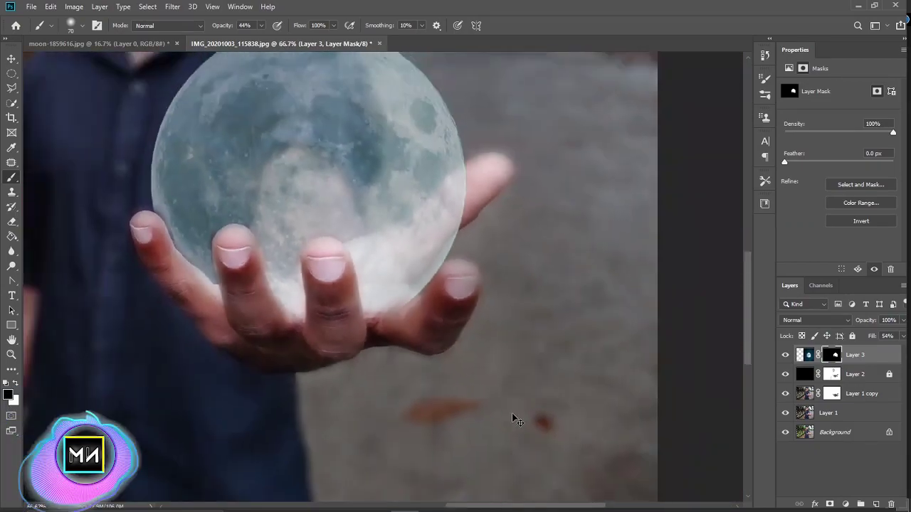
key(ctrl+minus)
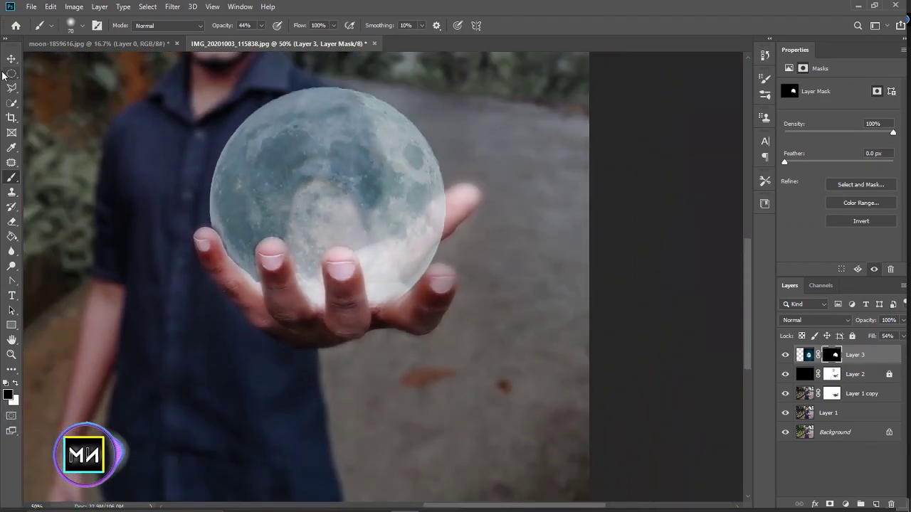
key(v)
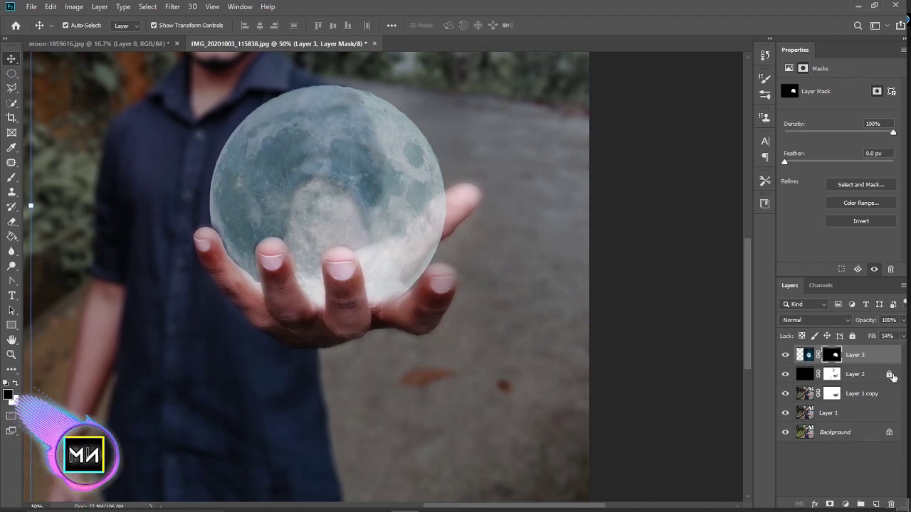
- Restore the moon's full opacity and nudge it slightly left into the palm
click(903, 341)
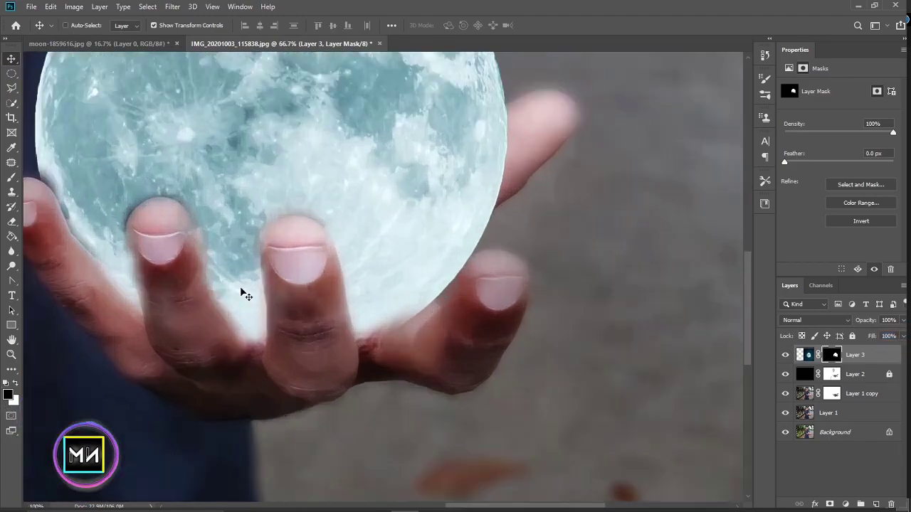
drag(241, 288, 494, 280)
mouse_move(474, 346)
mouse_down()
mouse_move(449, 321)
mouse_move(179, 240)
mouse_move(362, 204)
mouse_up()
key(Left)
key(Left)
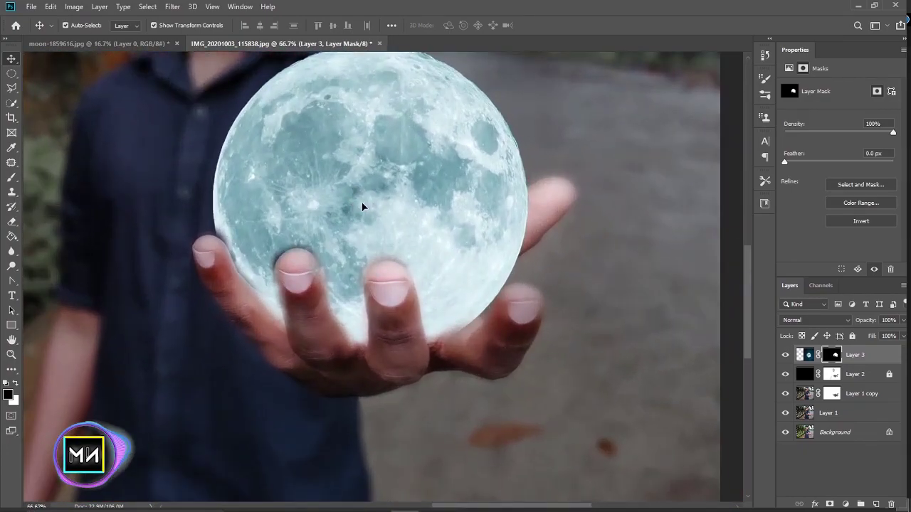
key(Left)
key(Left)
key(Left)
key(Left)
key(Left)
key(Left)
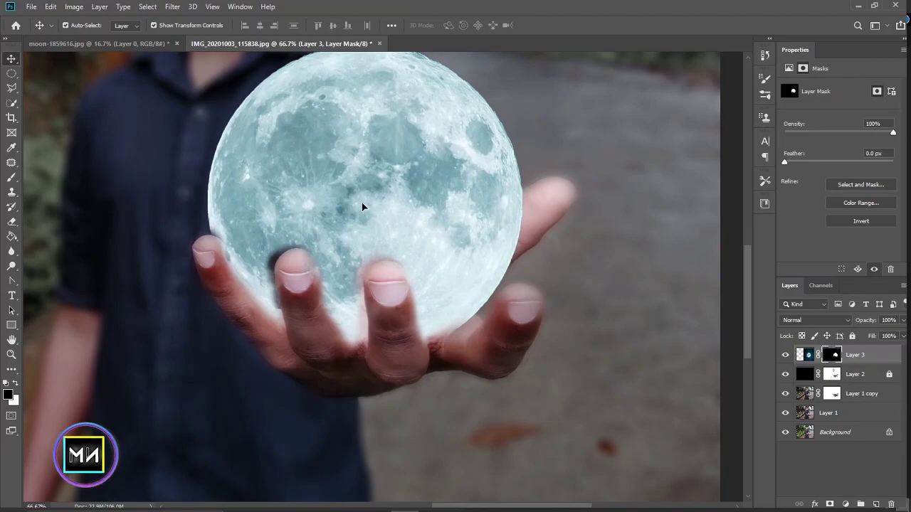
key(Right)
key(Right)
key(Right)
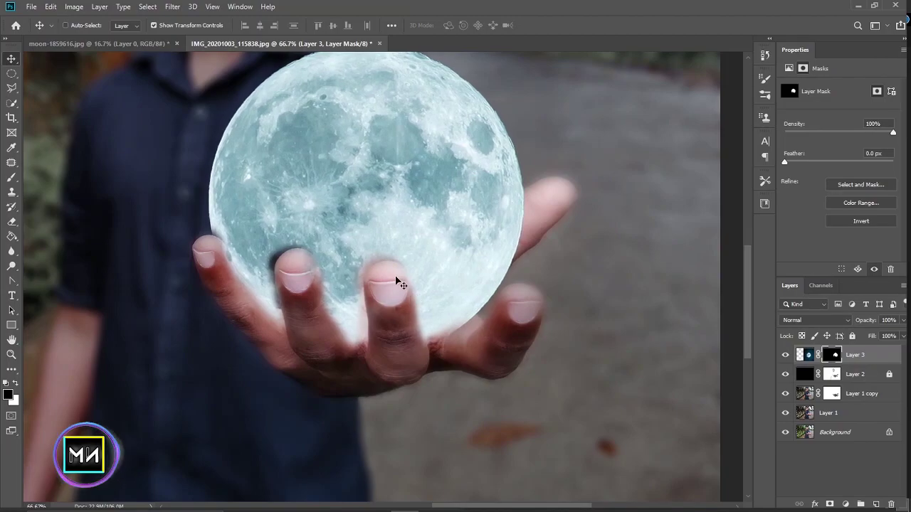
- Select the Brush for Layer 3's mask and check its size and hardness over the fingertips
scroll(396, 281, up, 4)
scroll(389, 278, down, 3)
key(b)
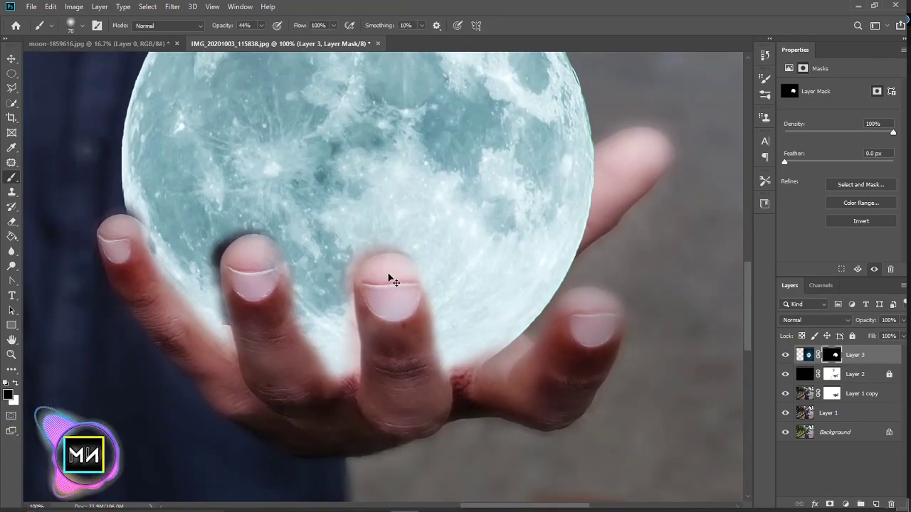
scroll(388, 278, up, 1)
drag(436, 275, 418, 236)
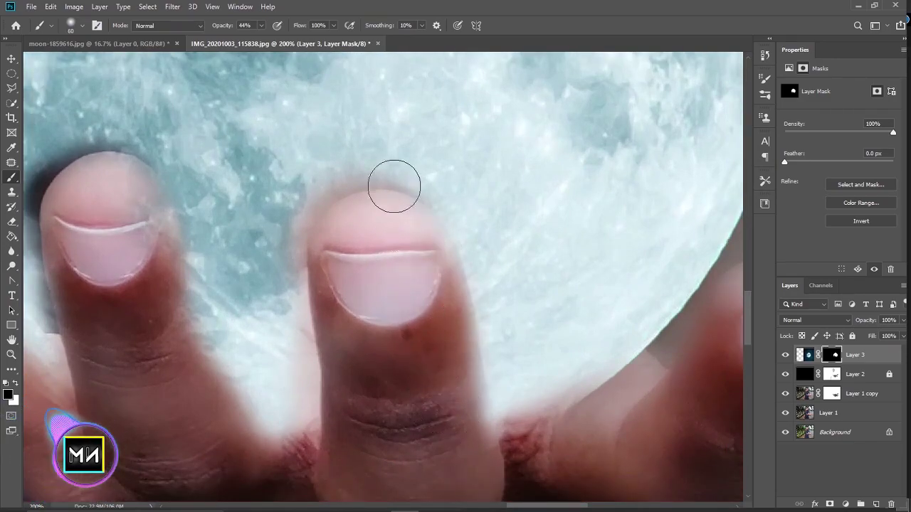
right_click(427, 329)
key(Return)
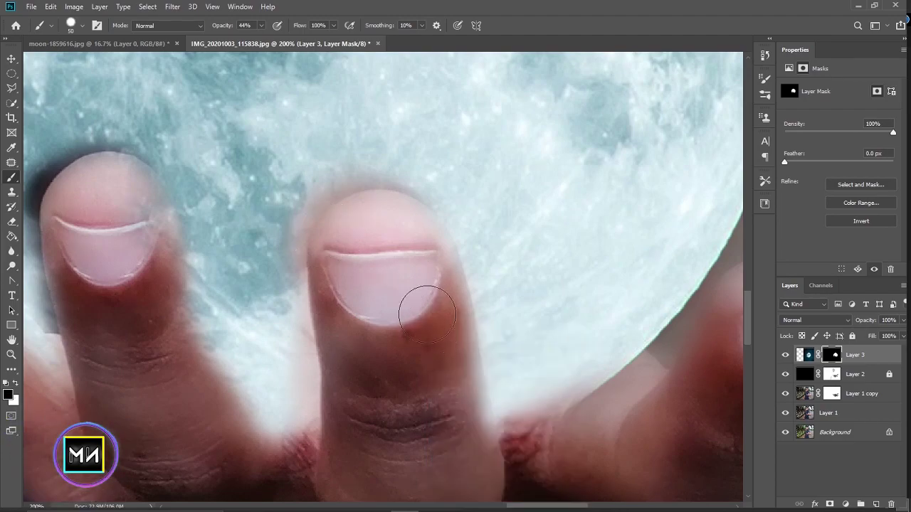
right_click(441, 272)
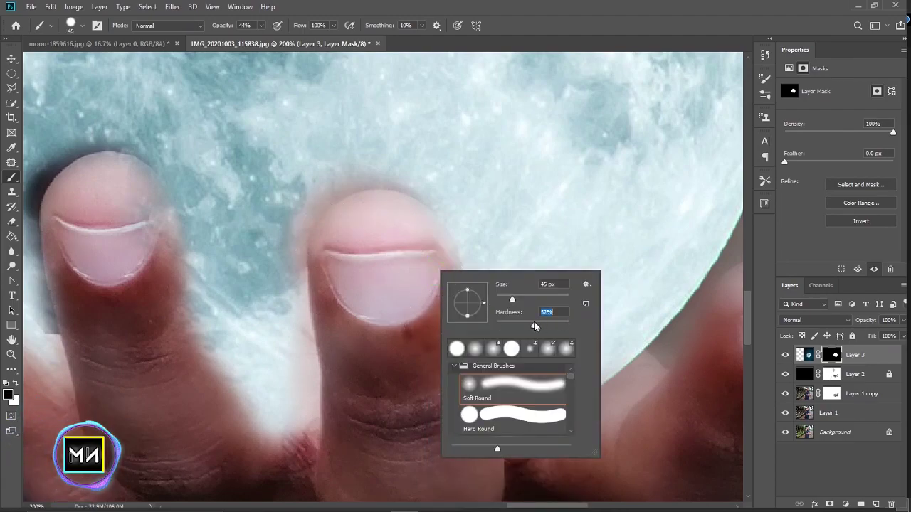
key(Return)
right_click(407, 242)
click(384, 259)
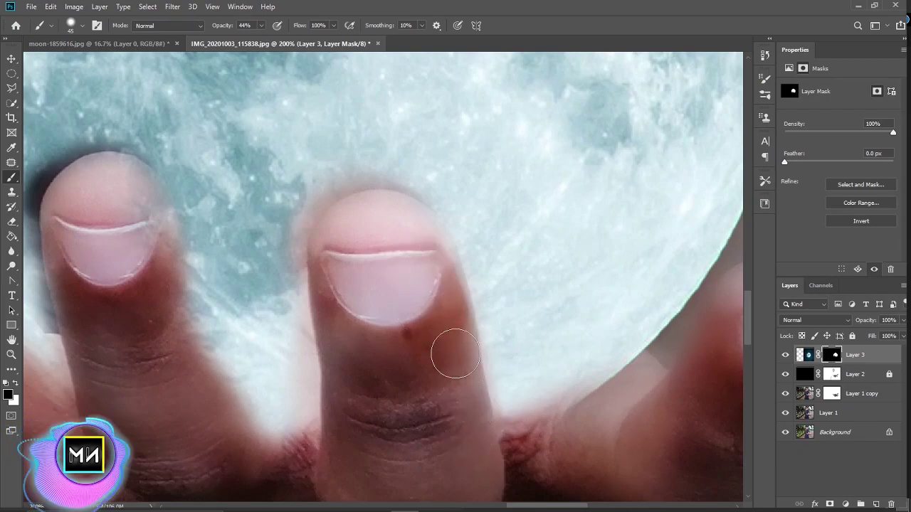
drag(436, 279, 480, 300)
- Paint the mask along the thumb tip's moon edge, toggling black and white
key(x)
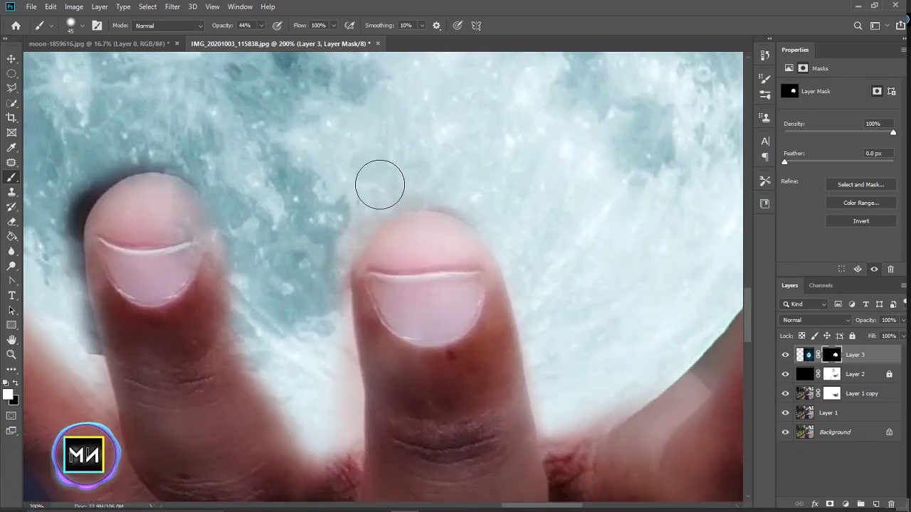
key(x)
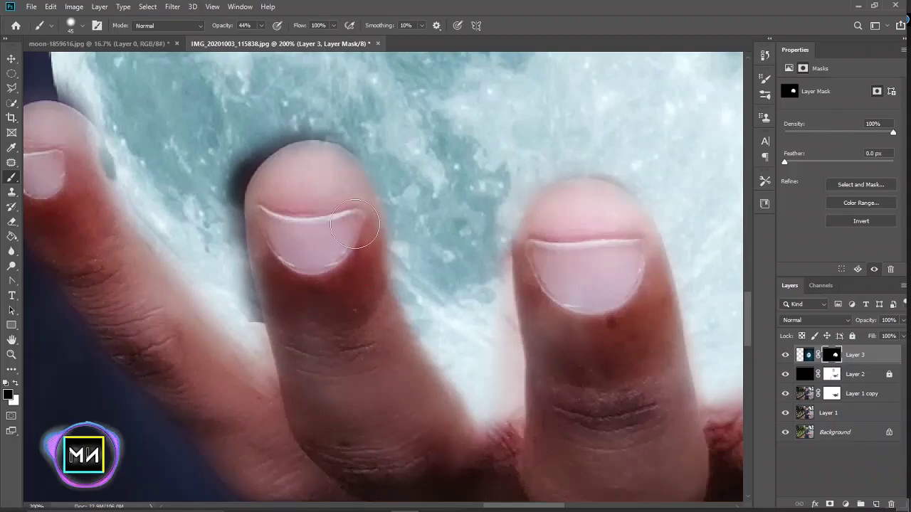
drag(392, 346, 502, 417)
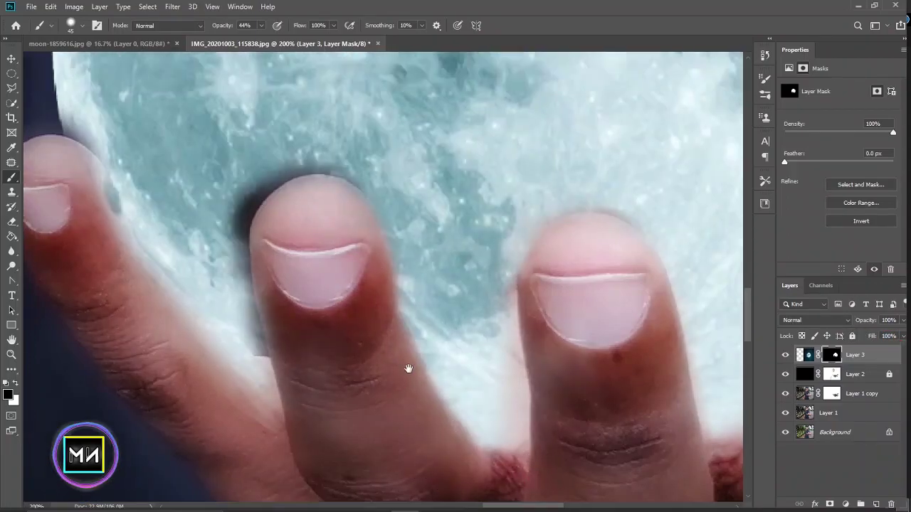
click(381, 463)
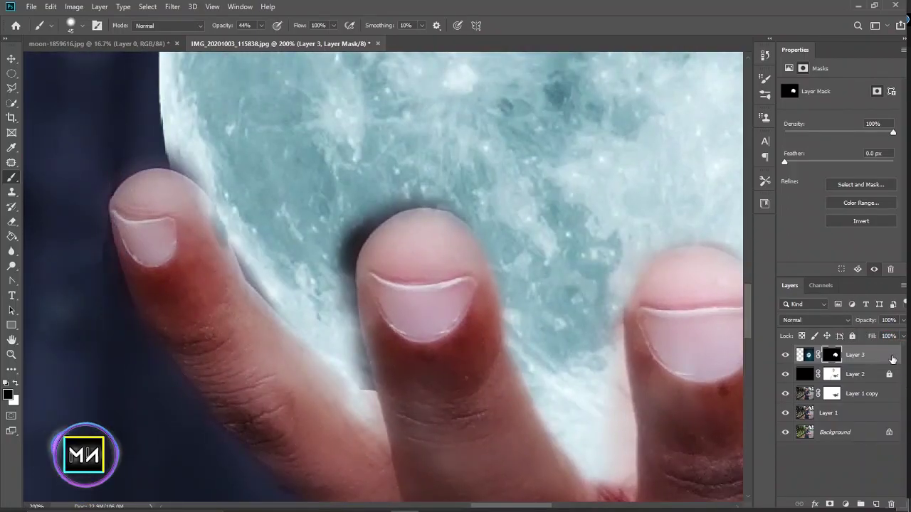
key(x)
drag(227, 247, 234, 297)
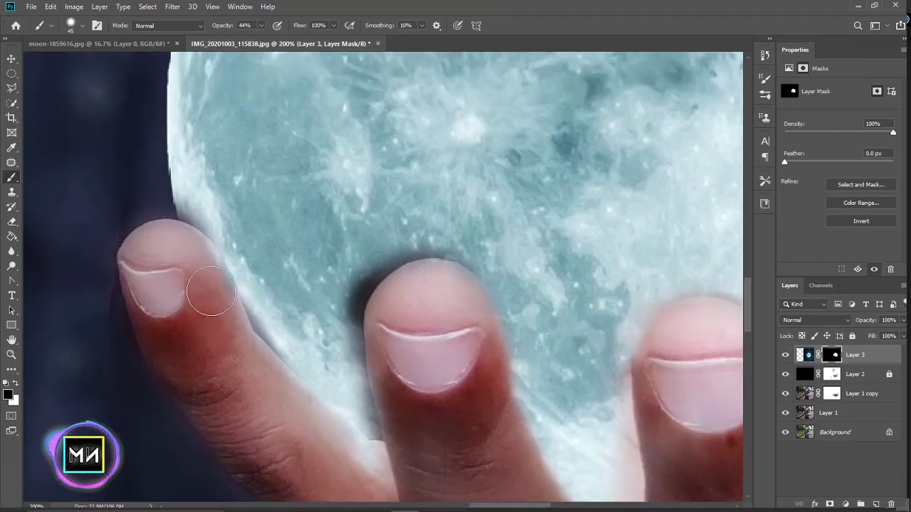
click(280, 340)
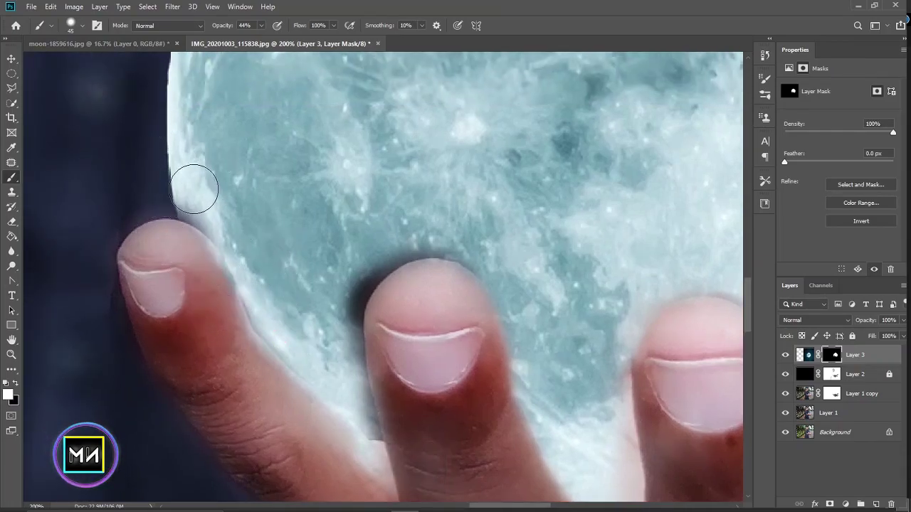
drag(194, 188, 196, 192)
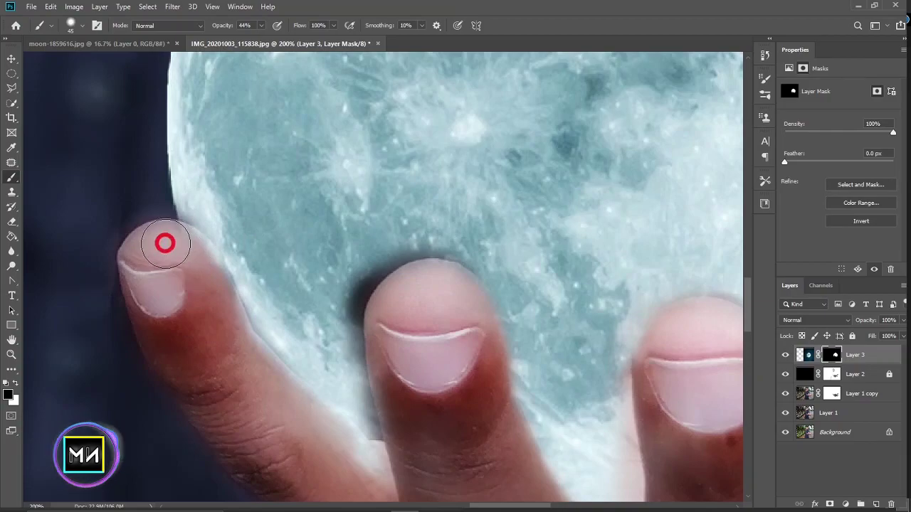
click(283, 356)
- Hide the moon at the thumb tip, undoing an overly dark stroke along the thumb
key(x)
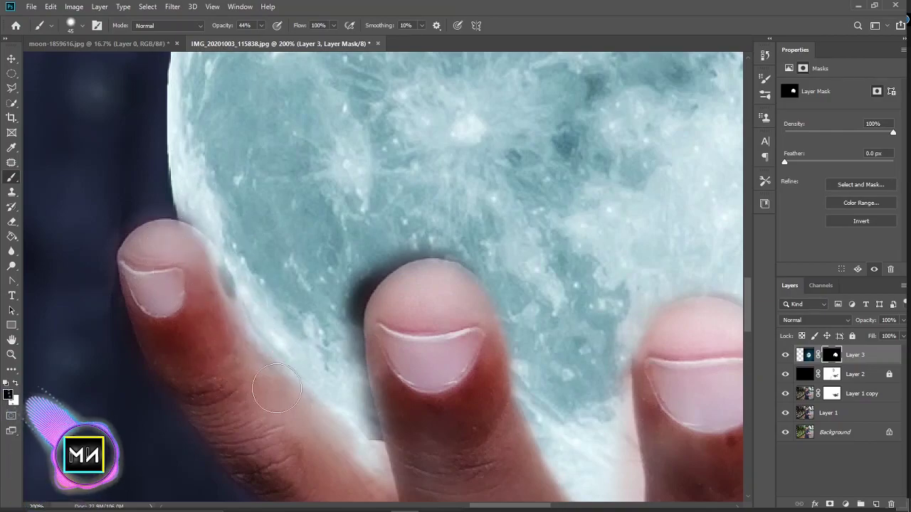
click(196, 262)
drag(250, 267, 309, 362)
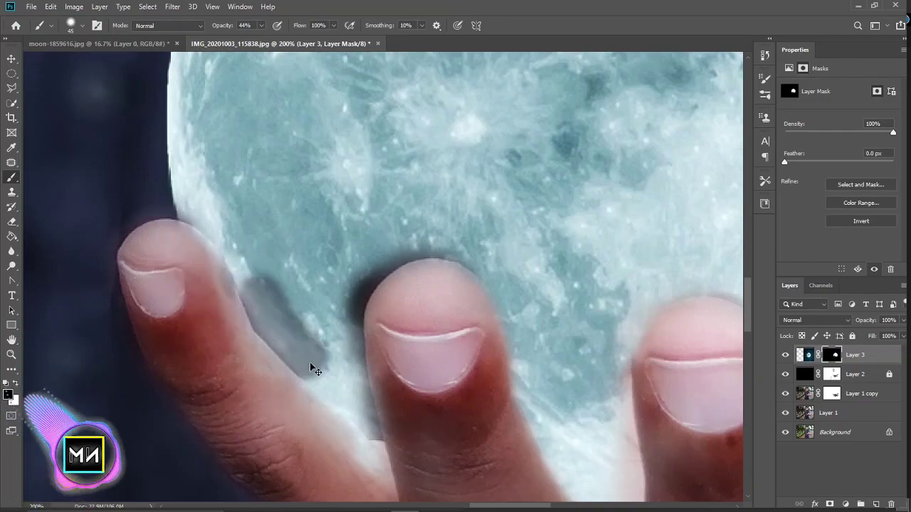
key(ctrl+z)
- Remove the dark fringe above the middle fingertip and touch up its left edge with a smaller brush
key(x)
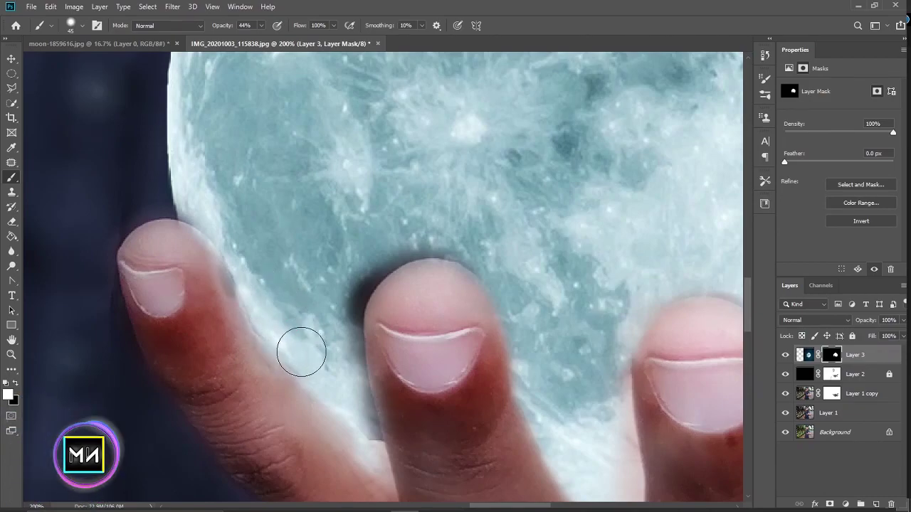
mouse_move(301, 352)
mouse_down()
mouse_move(335, 284)
mouse_move(396, 238)
mouse_move(349, 337)
mouse_move(417, 244)
mouse_up()
key(bracketleft)
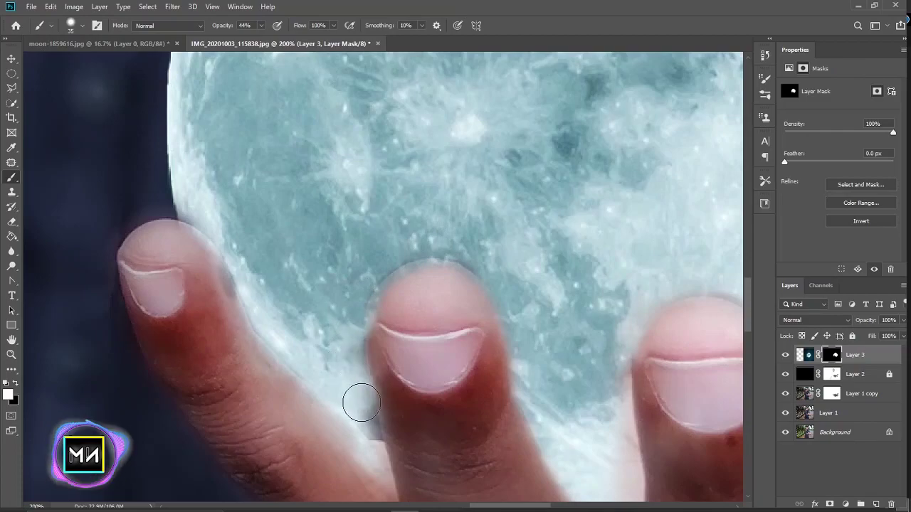
key(x)
drag(393, 317, 385, 326)
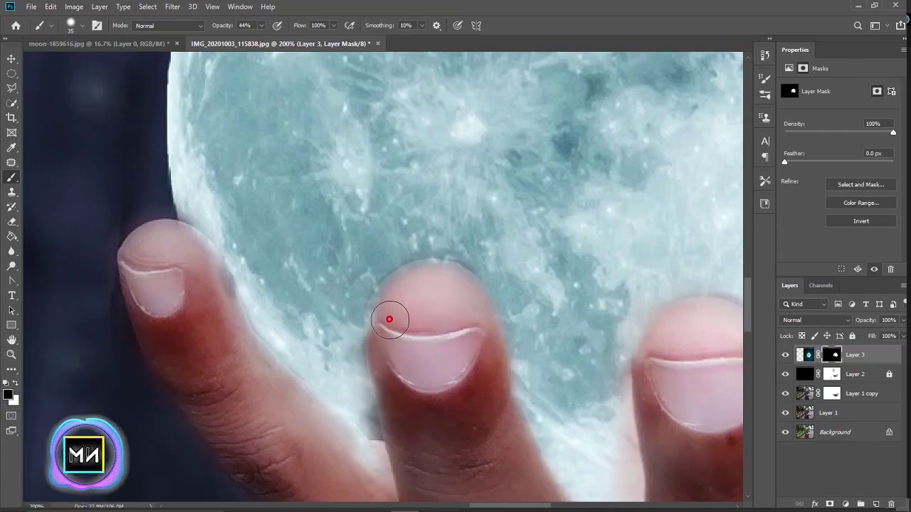
scroll(377, 361, down, 2)
click(370, 290)
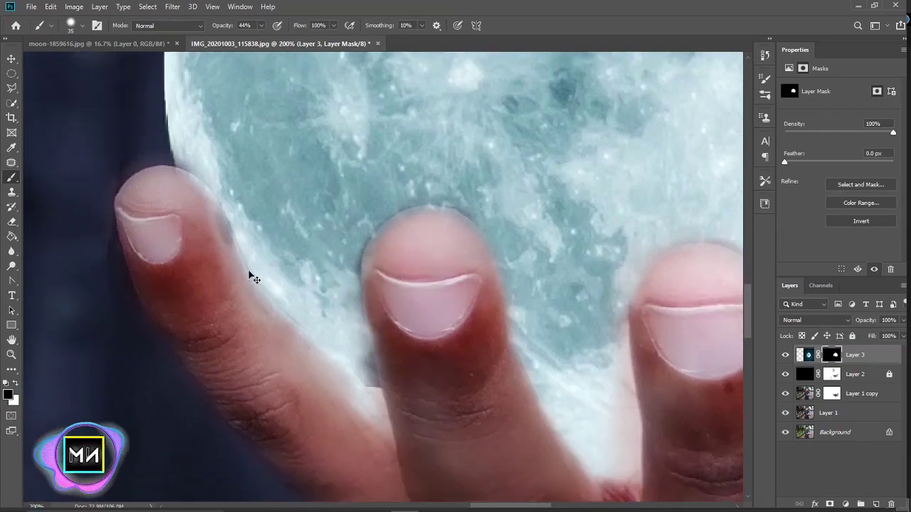
key(ctrl+minus)
key(ctrl+minus)
key(ctrl+minus)
key(ctrl+minus)
key(ctrl+minus)
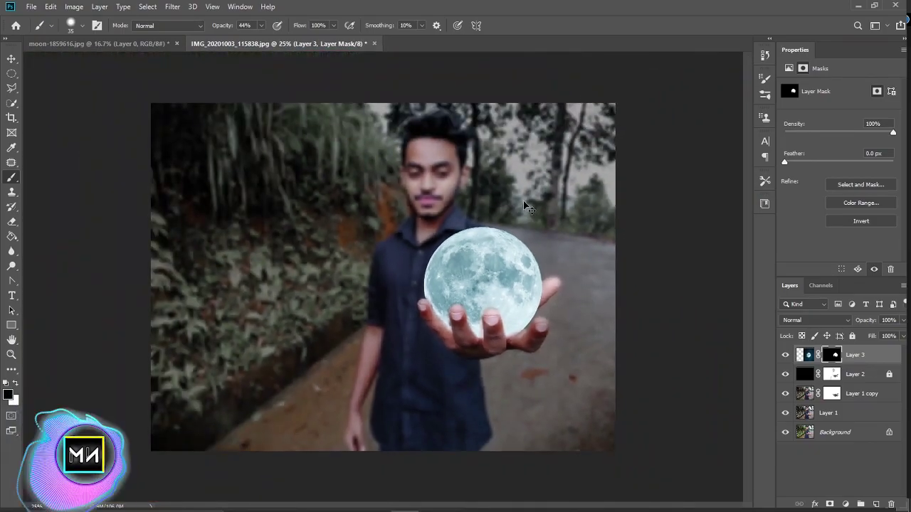
- Select and then deselect the Layer 1 copy in the Layers panel
click(12, 58)
click(861, 393)
key(ctrl+plus)
scroll(701, 264, down, 1)
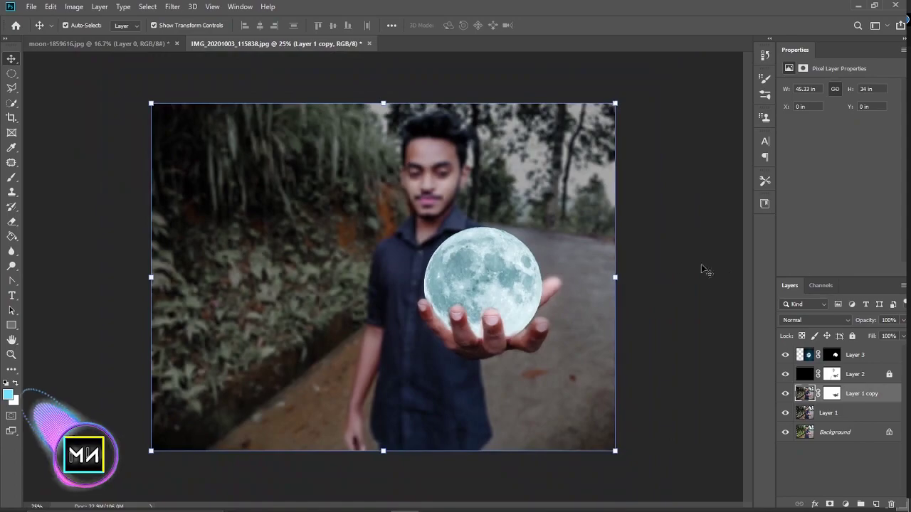
click(701, 263)
scroll(506, 237, up, 1)
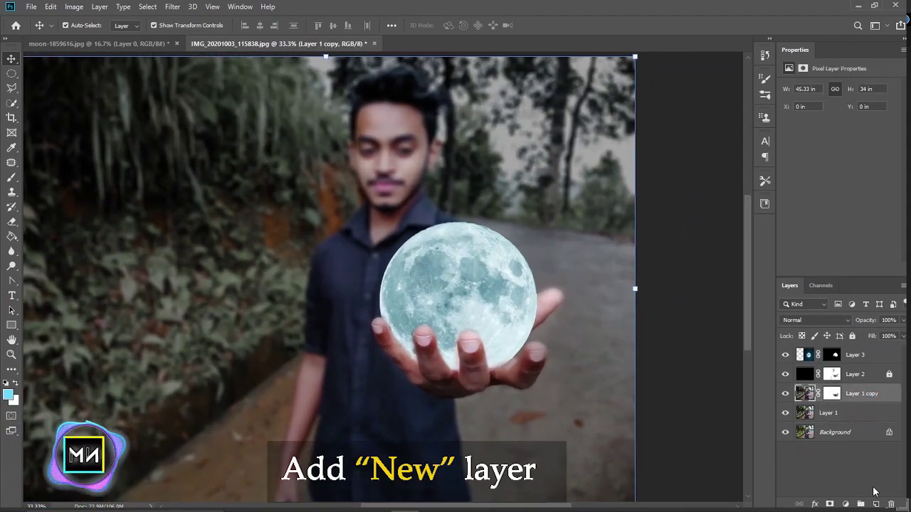
- Paint a soft #87e1ff glow on a new Layer 4 placed beneath the moon layer
key(alt+period)
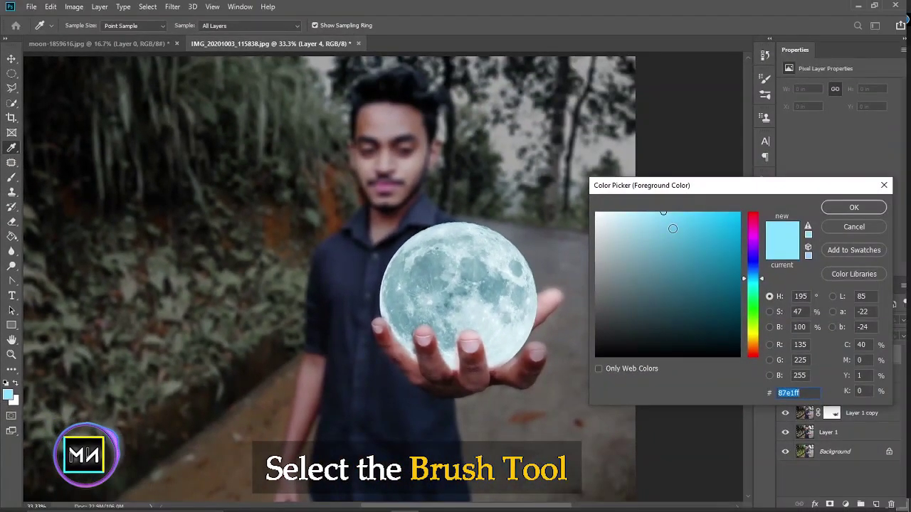
click(882, 206)
key(b)
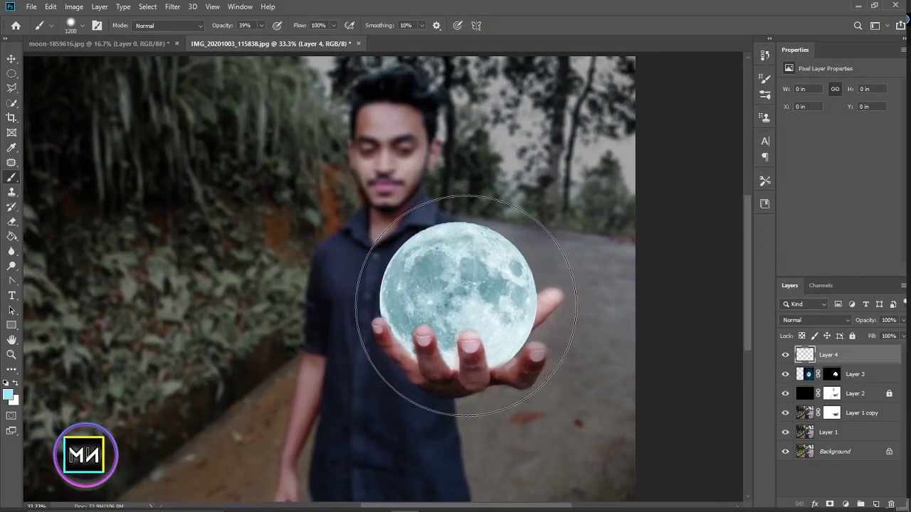
click(461, 302)
drag(868, 393, 862, 391)
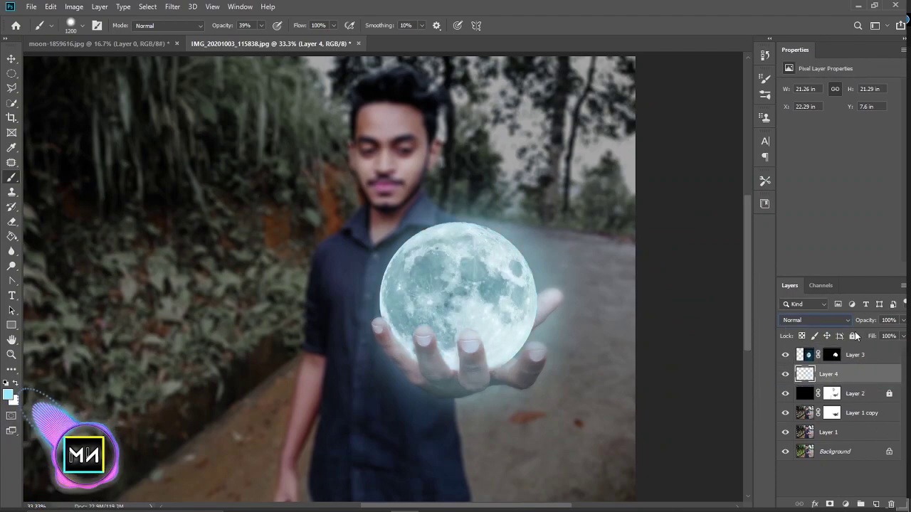
click(460, 301)
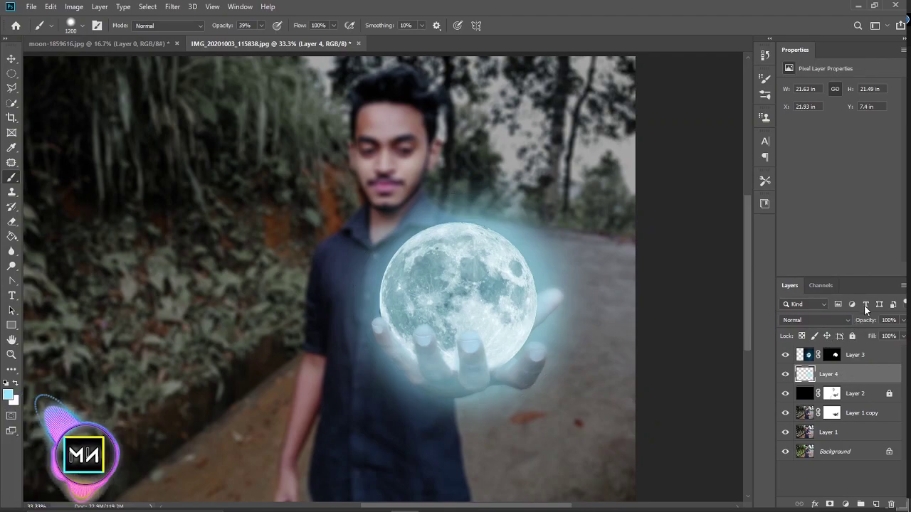
- Lower the glow layer's fill to 76% and open Layer 3's Blending Options
drag(871, 336, 859, 334)
click(854, 354)
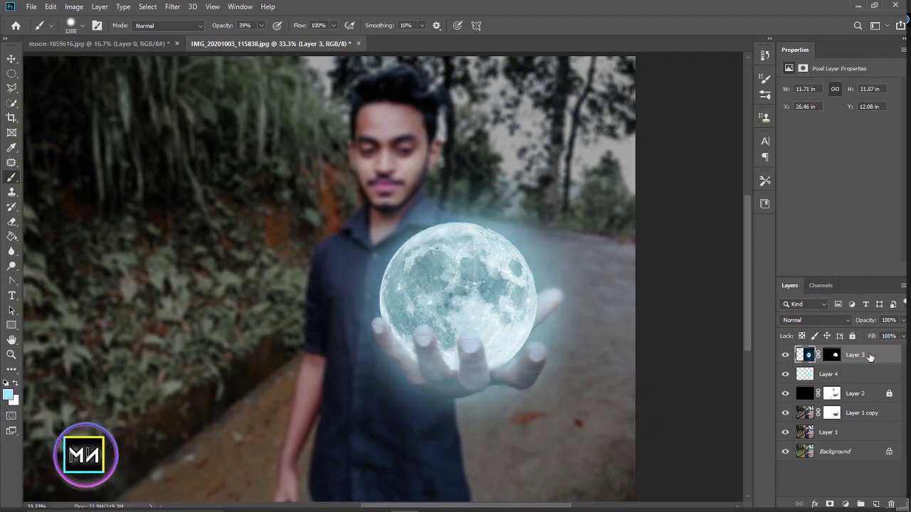
right_click(854, 354)
click(724, 44)
right_click(886, 354)
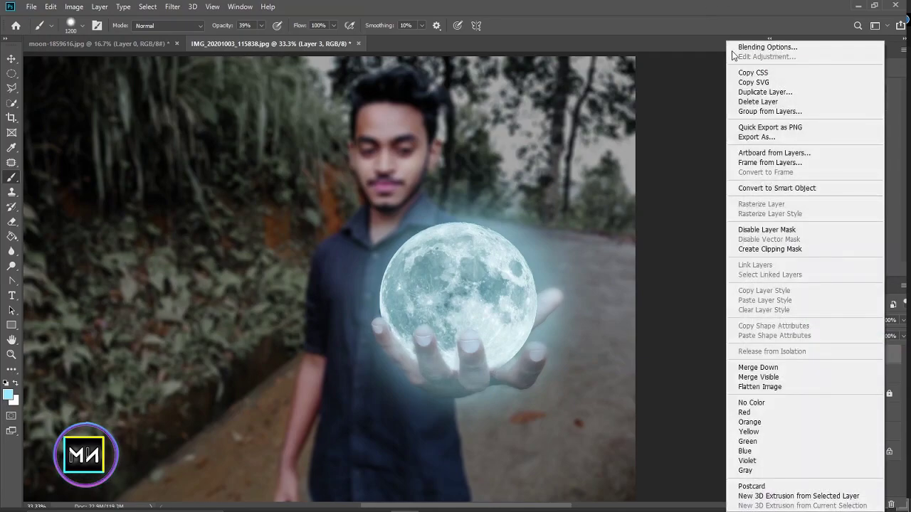
click(752, 45)
drag(589, 229, 772, 169)
- Enable a pale-cyan Linear Dodge drop shadow centred on the moon with Distance 0
click(568, 389)
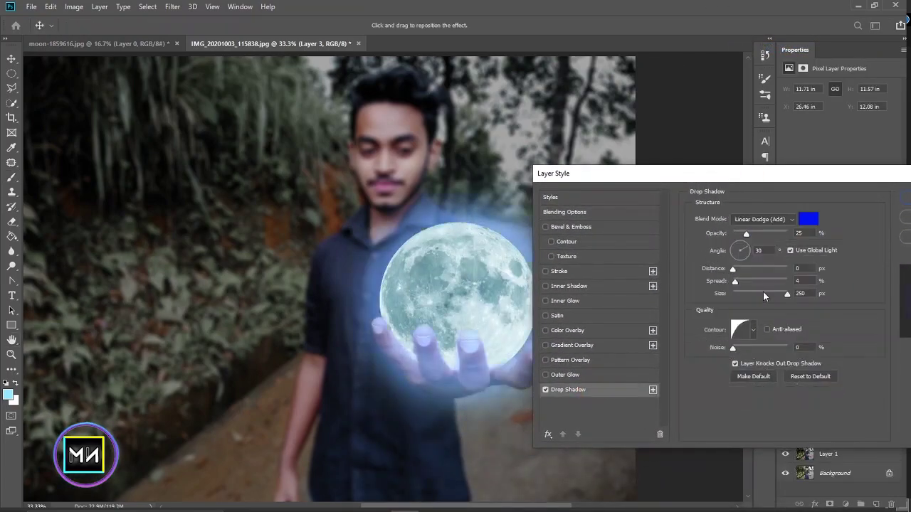
click(809, 218)
drag(644, 221, 637, 177)
drag(752, 260, 752, 285)
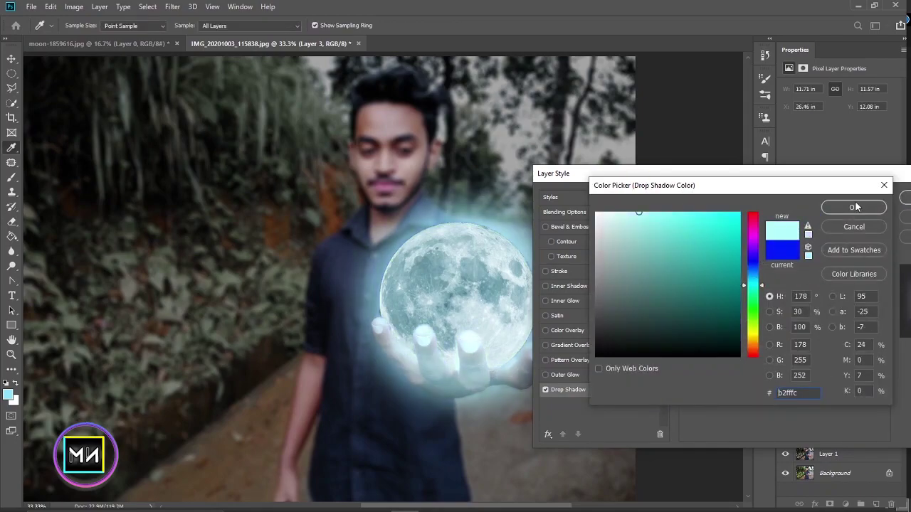
click(882, 213)
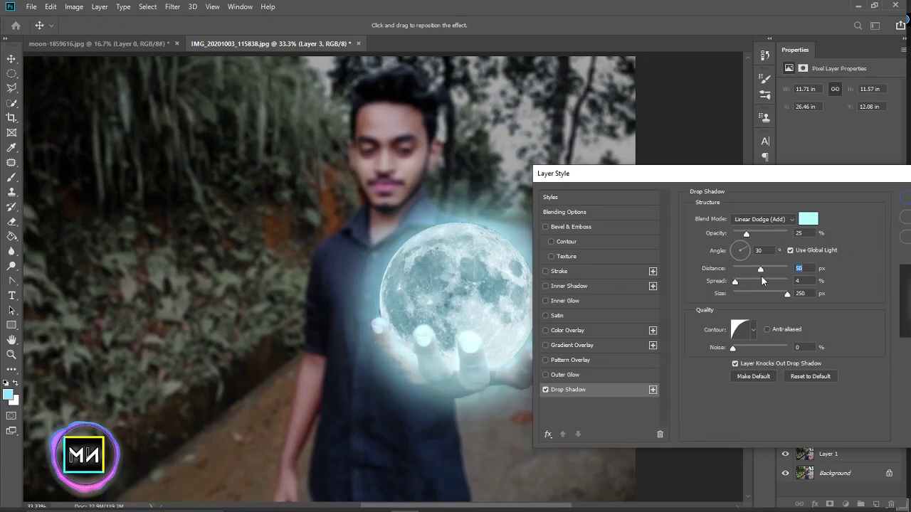
mouse_move(737, 269)
mouse_down()
mouse_move(708, 263)
mouse_move(782, 298)
mouse_up()
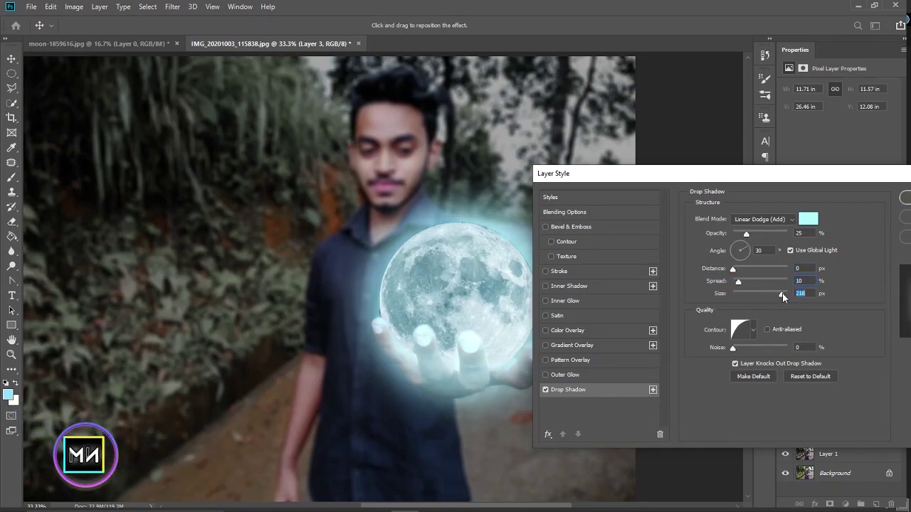
- Dim the drop shadow's opacity and shift its colour toward light blue
drag(744, 234, 737, 233)
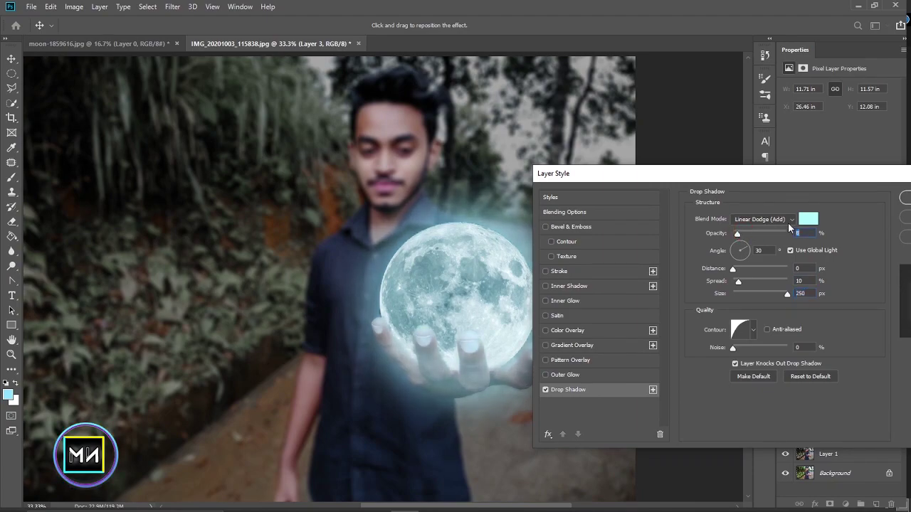
click(808, 219)
click(754, 287)
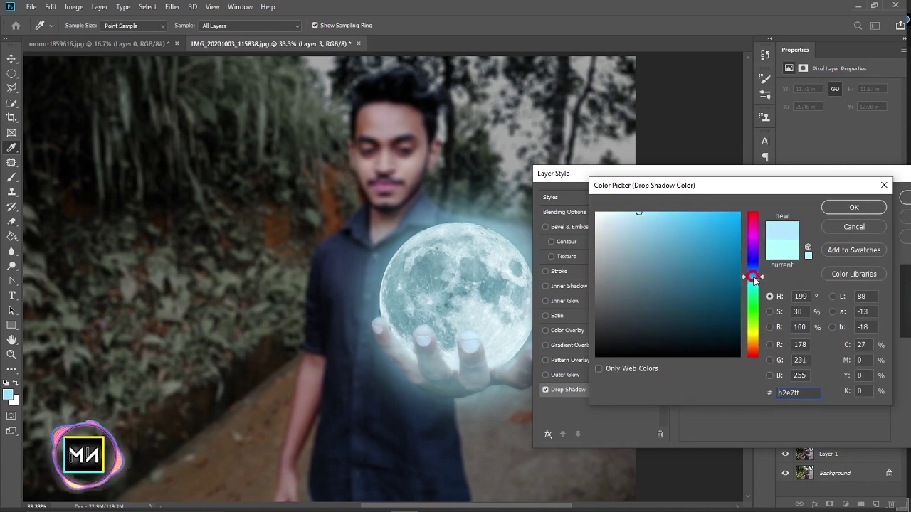
click(854, 207)
- Add a light cyan b6f4ff Color Overlay in Linear Dodge (Add) at about 10% opacity
click(567, 330)
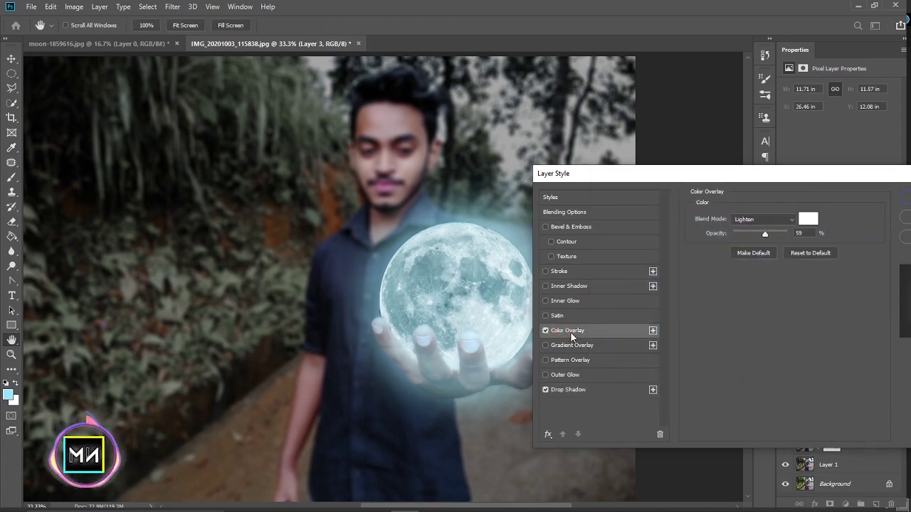
click(808, 219)
click(755, 281)
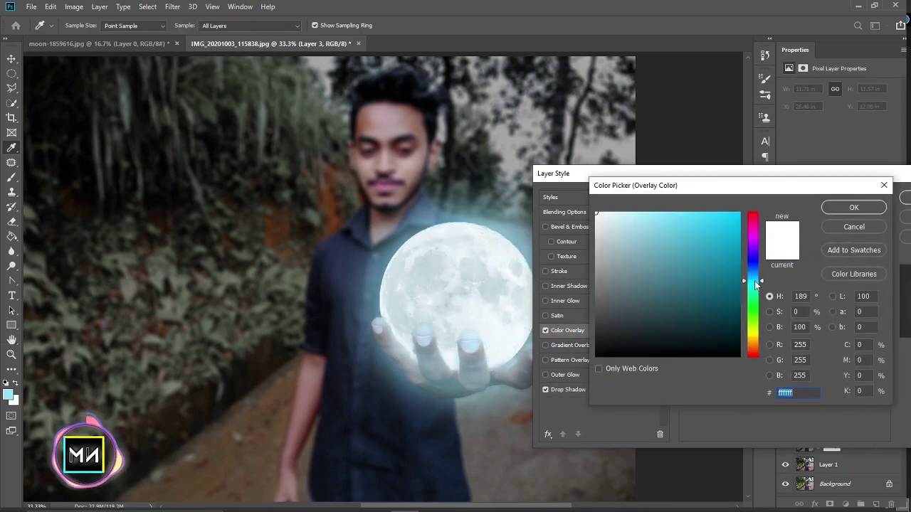
click(636, 212)
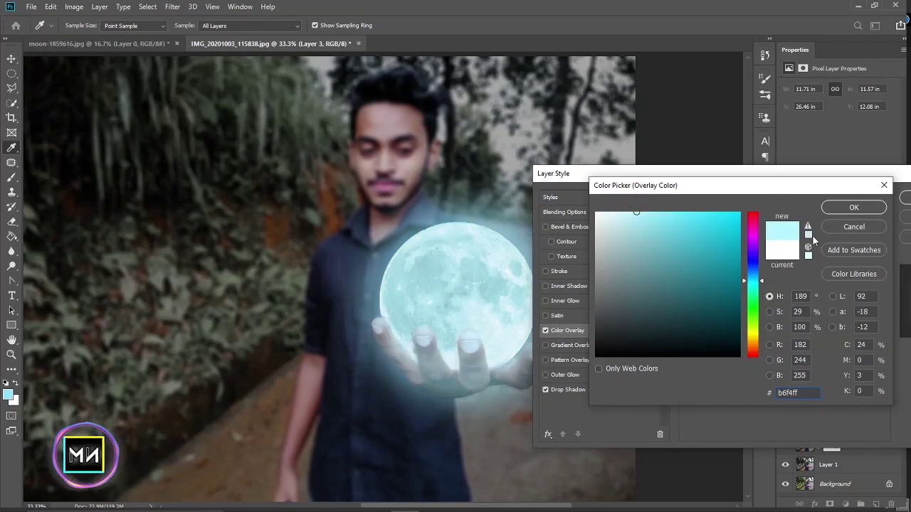
click(854, 207)
click(761, 219)
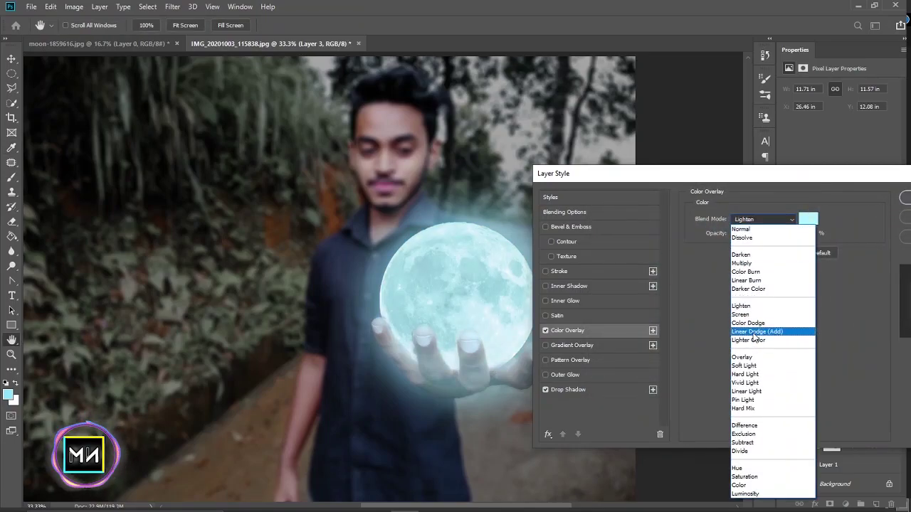
click(755, 337)
drag(763, 231, 738, 234)
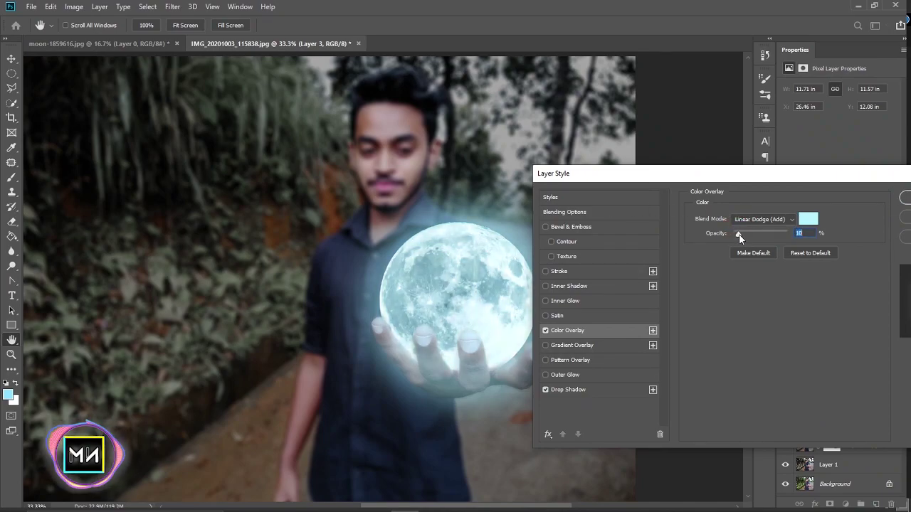
click(591, 377)
- Turn Outer Glow back off and enable a Gradient Overlay on the moon
click(546, 375)
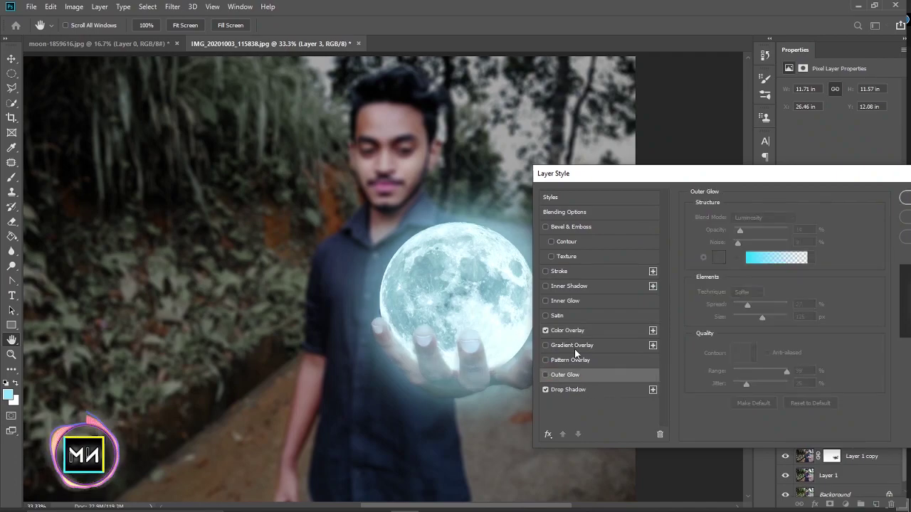
click(573, 345)
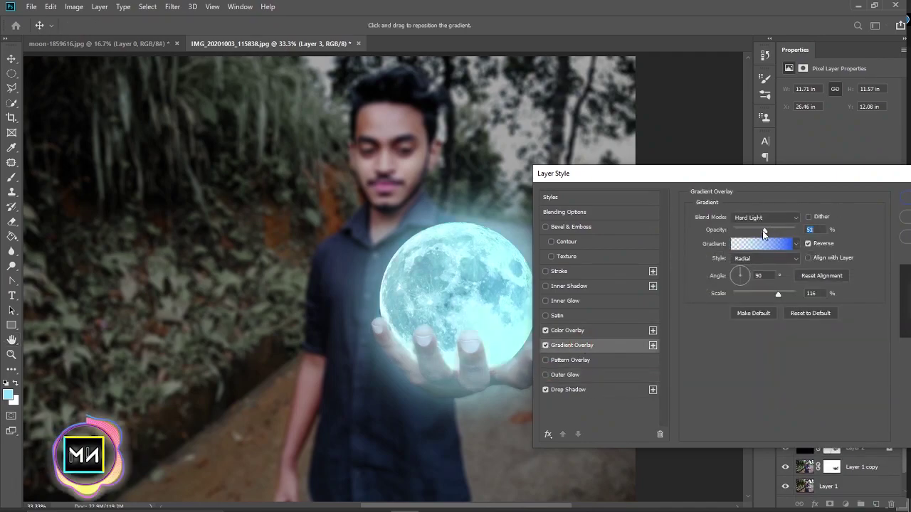
click(751, 229)
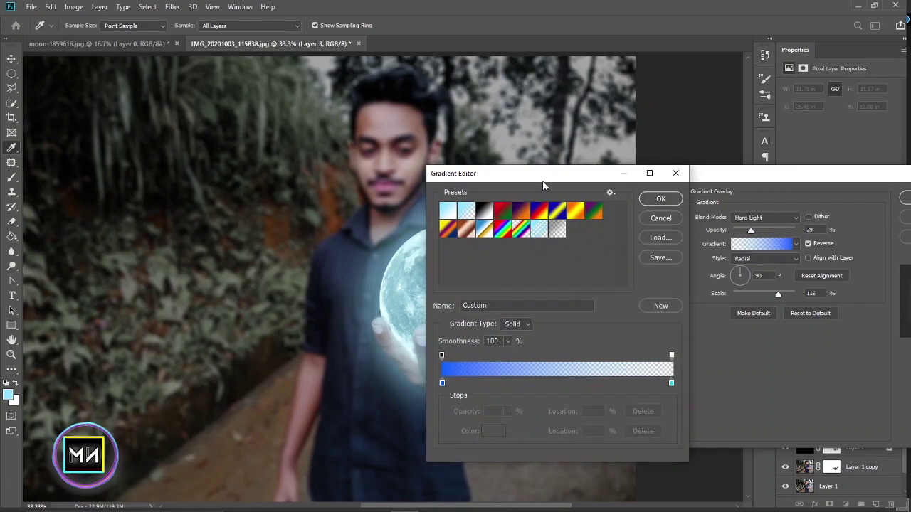
drag(543, 185, 668, 182)
- Change the gradient's left stop from 00d8ff to a deeper blue, 00a2ff
click(567, 380)
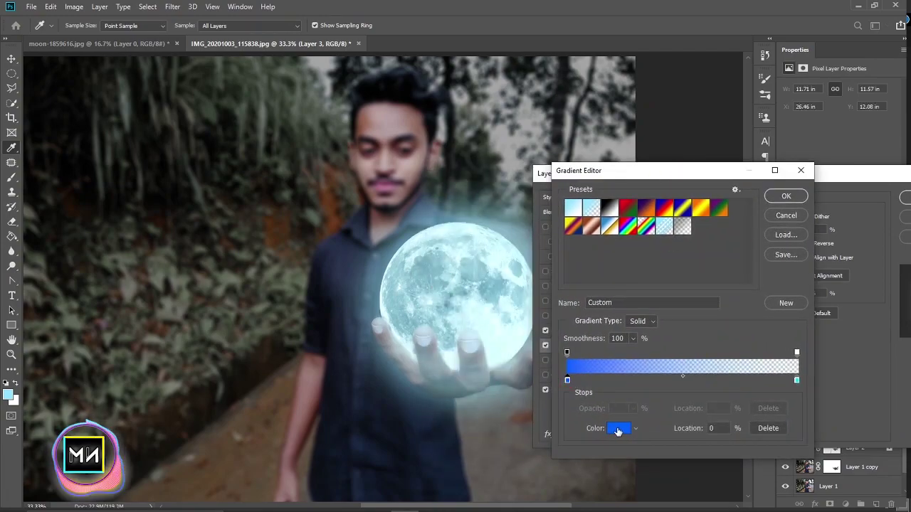
click(617, 432)
text(00d8ff)
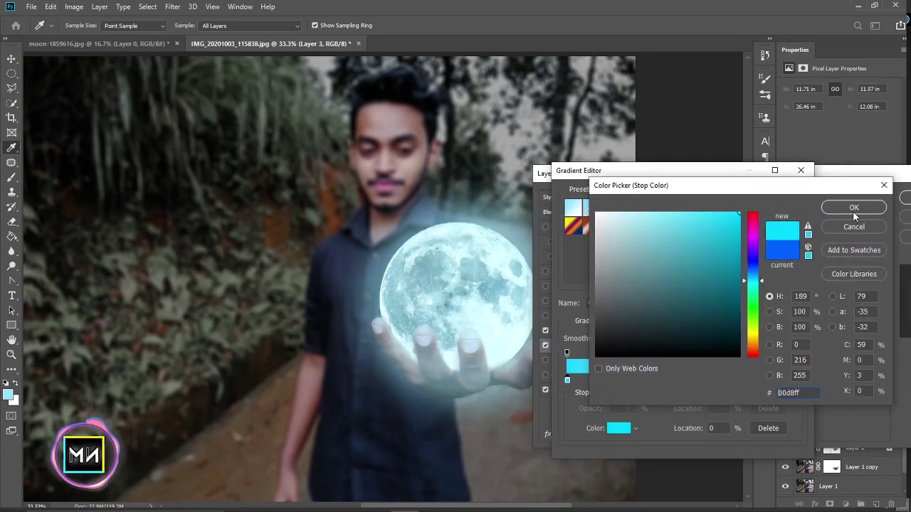
click(854, 209)
click(612, 431)
drag(747, 284, 751, 276)
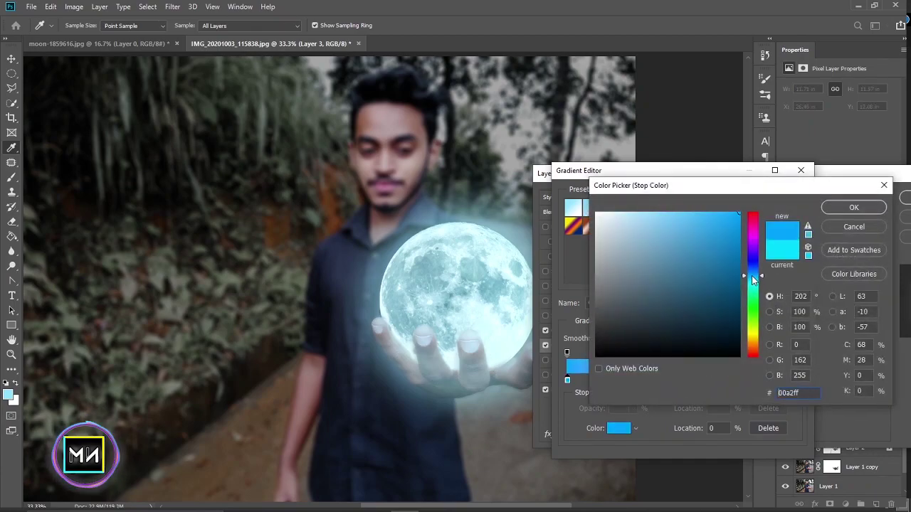
click(853, 207)
click(782, 196)
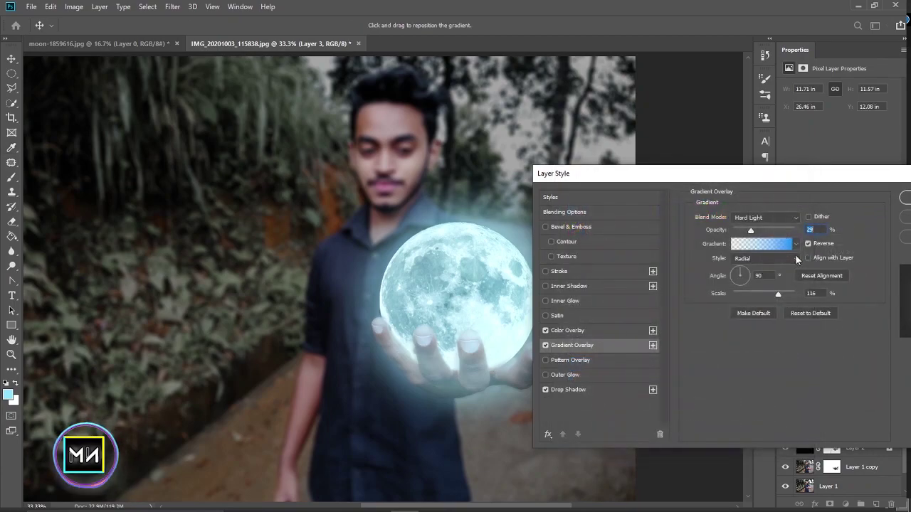
- Set the gradient overlay to 32% opacity and 130% scale
drag(771, 232, 752, 232)
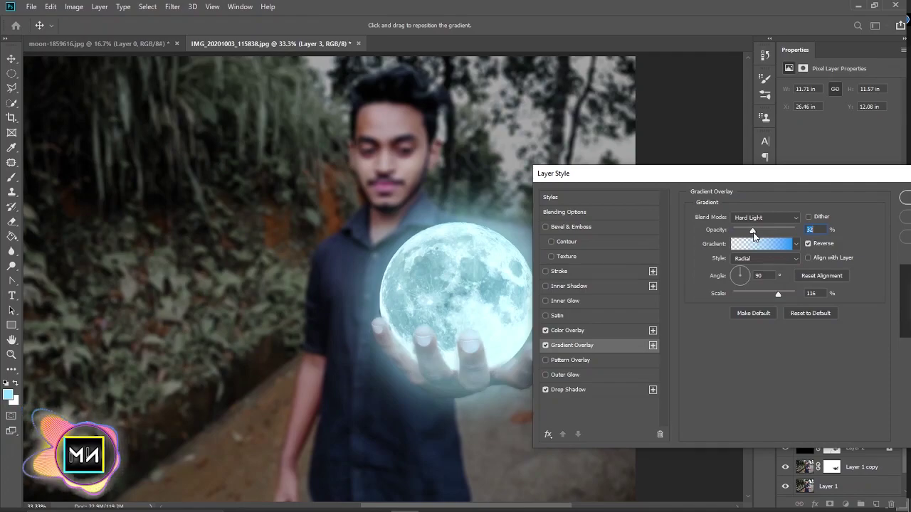
drag(768, 297, 785, 294)
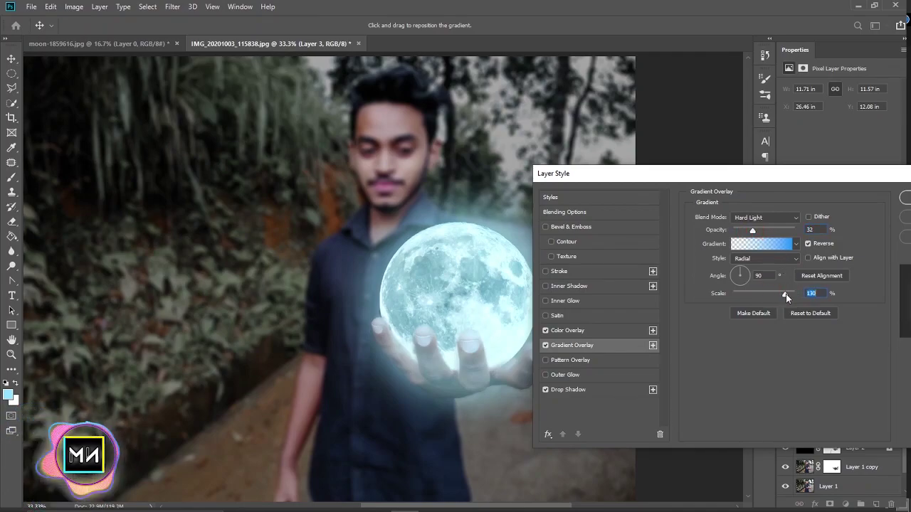
click(551, 390)
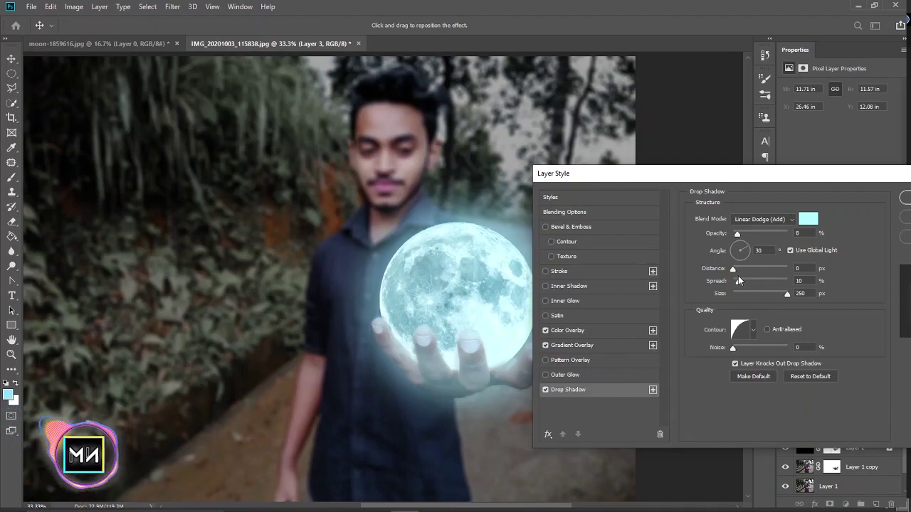
- Set drop shadow spread to 3% and overlay opacity to 8%, apply the style, and select Layer 4
drag(740, 283, 737, 283)
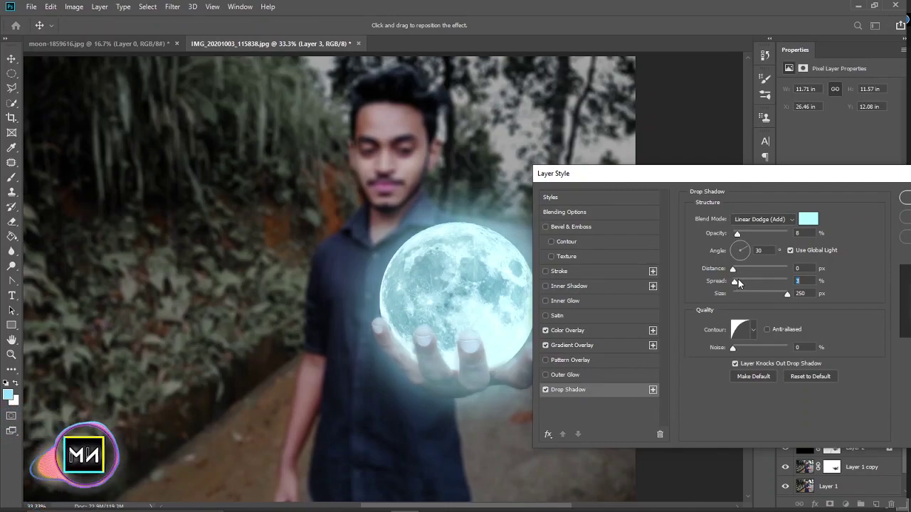
drag(740, 233, 741, 237)
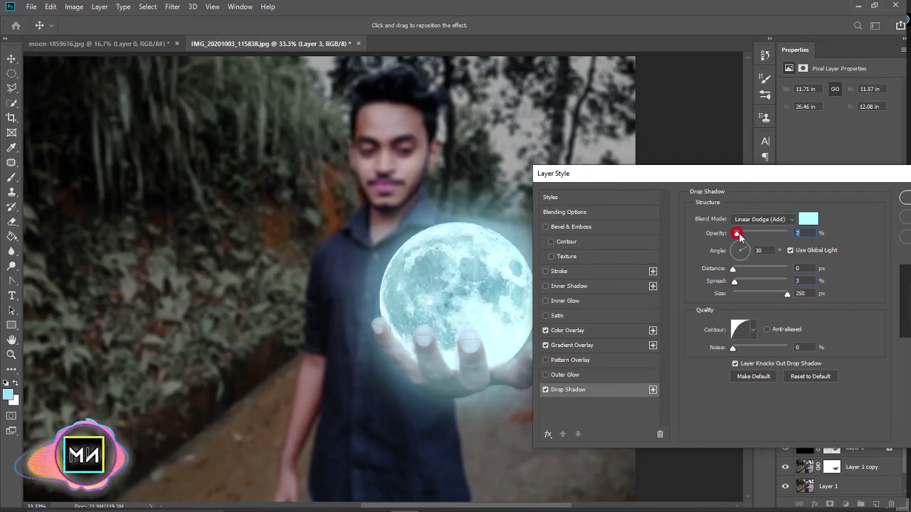
click(569, 330)
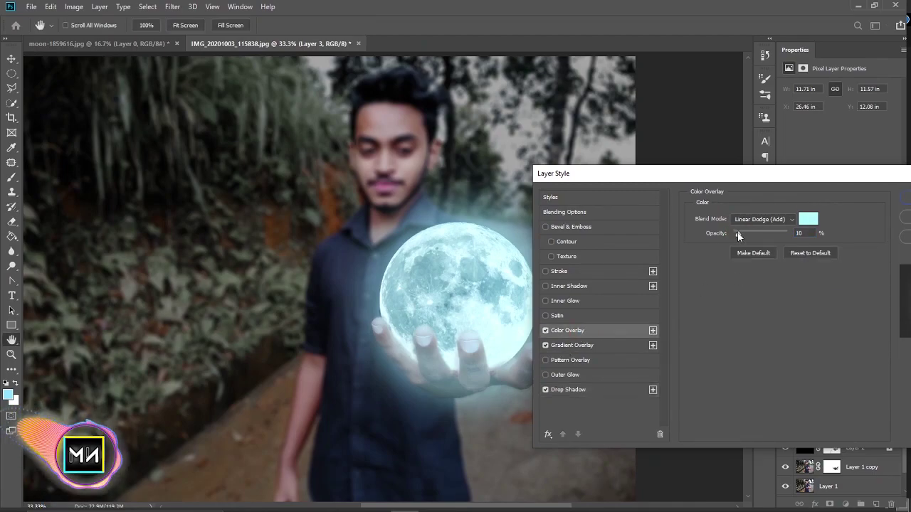
drag(739, 236, 737, 236)
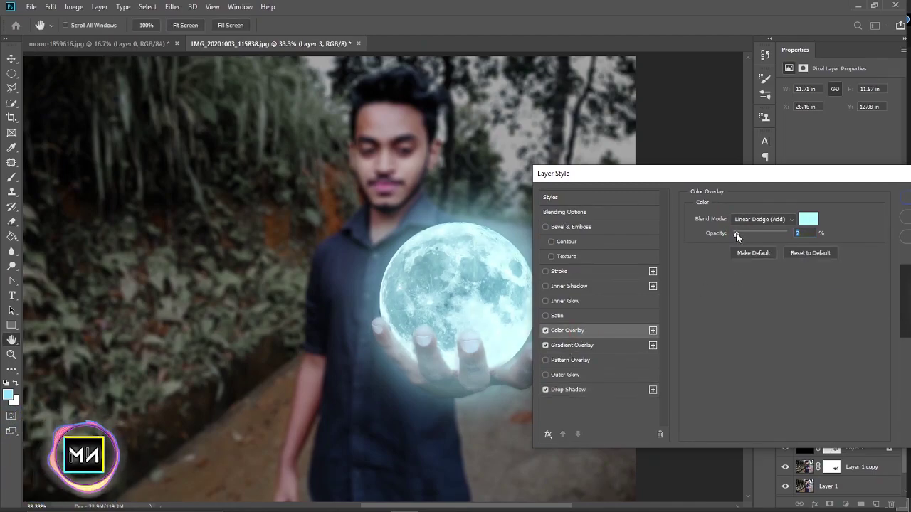
drag(881, 173, 787, 183)
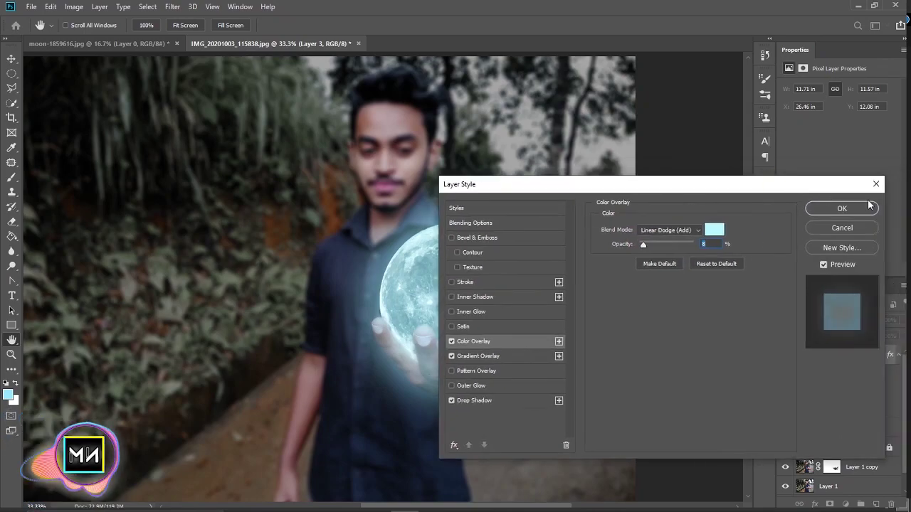
click(868, 205)
click(868, 416)
right_click(868, 416)
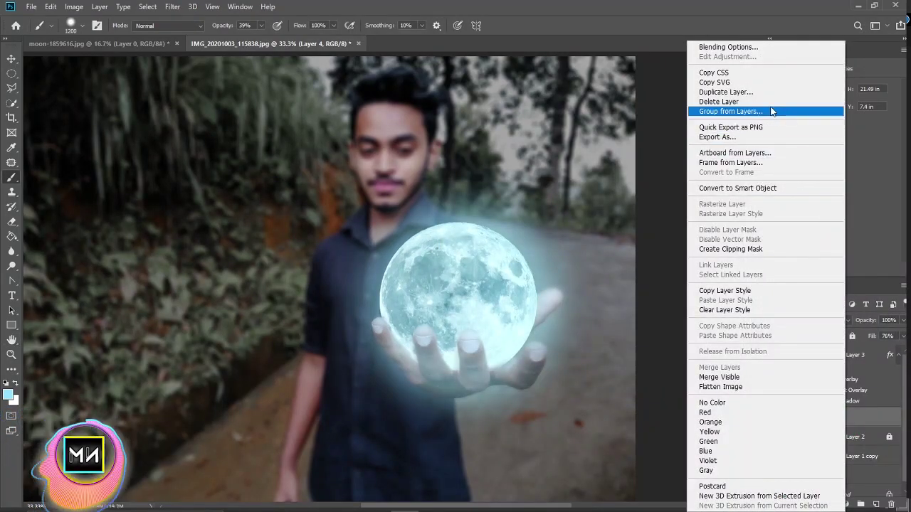
- Give Layer 4 a light-cyan drop shadow at 2% opacity
click(733, 47)
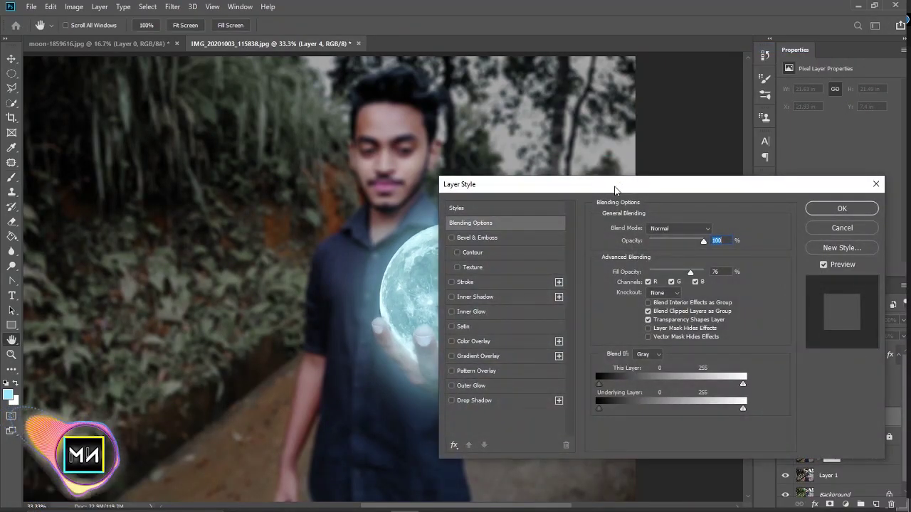
drag(615, 190, 792, 198)
click(681, 409)
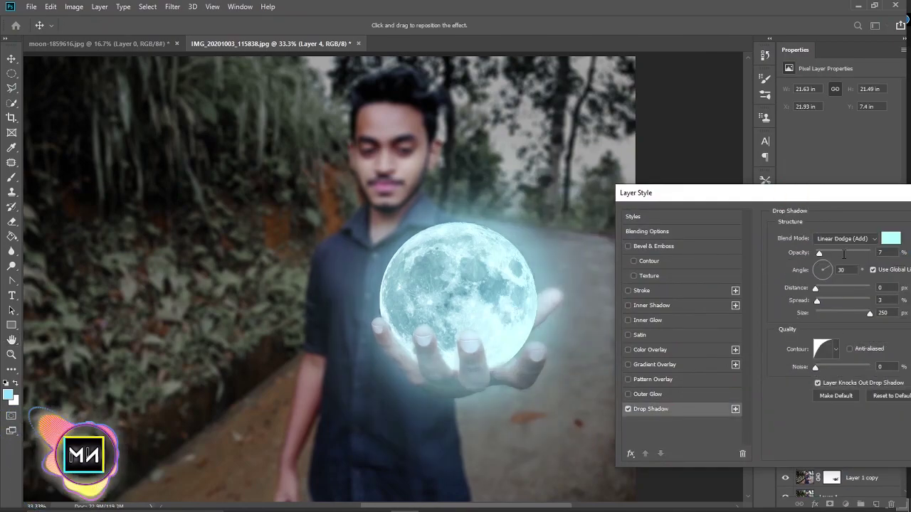
click(884, 240)
mouse_move(752, 283)
mouse_down()
mouse_move(772, 264)
mouse_move(760, 284)
mouse_up()
click(853, 207)
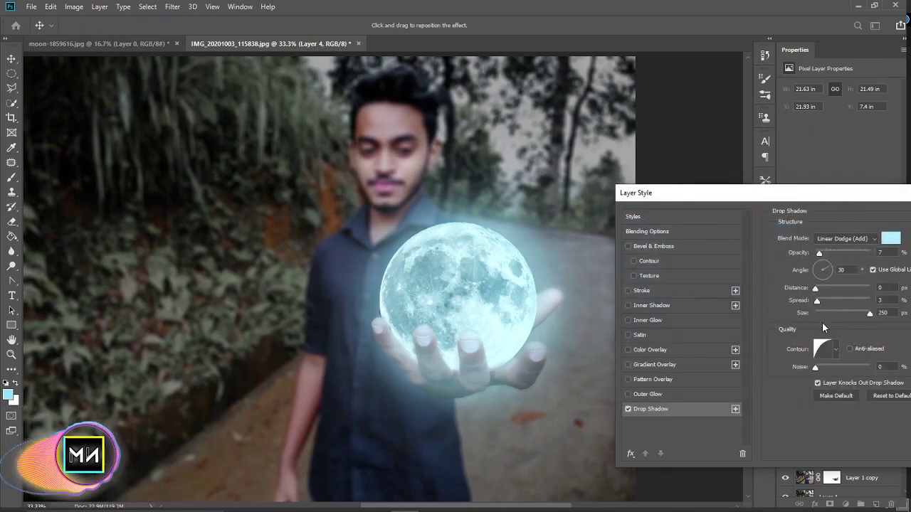
drag(822, 253, 818, 254)
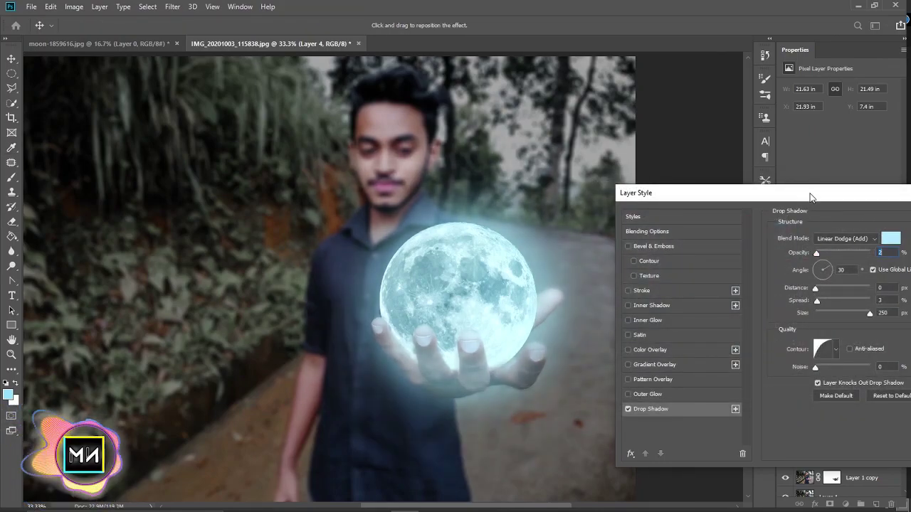
- Add a pale blue Color Overlay at 14% opacity and apply Layer 4's style
click(636, 353)
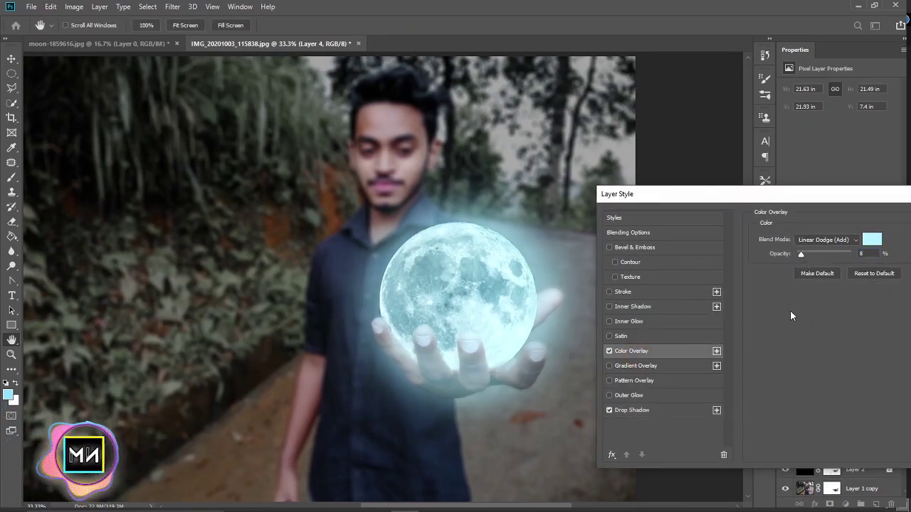
click(873, 237)
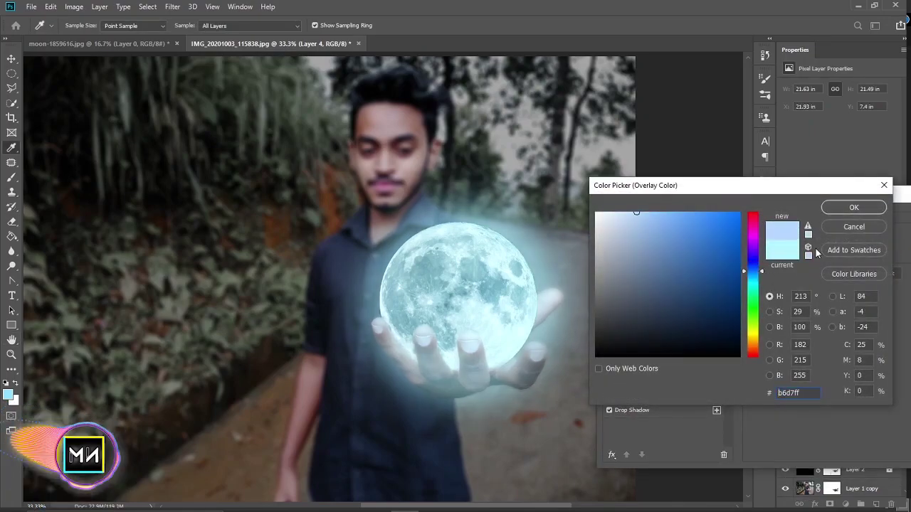
click(853, 207)
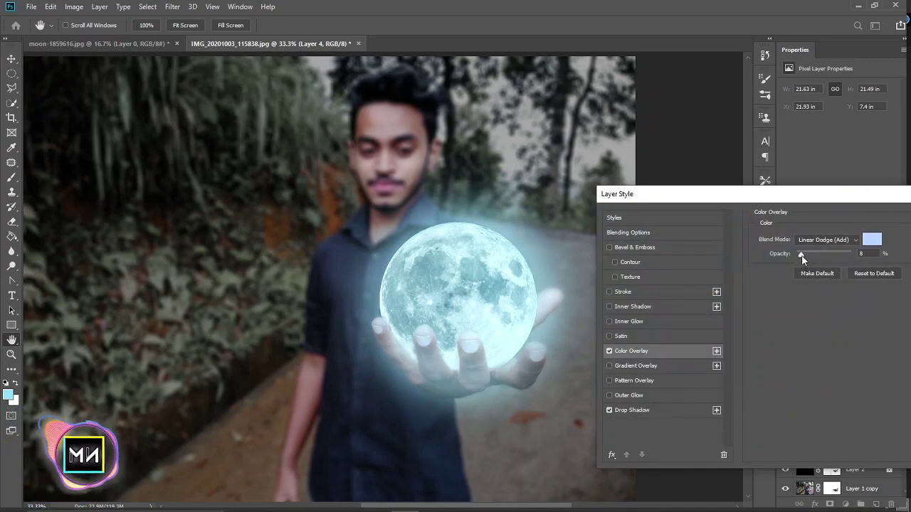
click(872, 239)
click(705, 213)
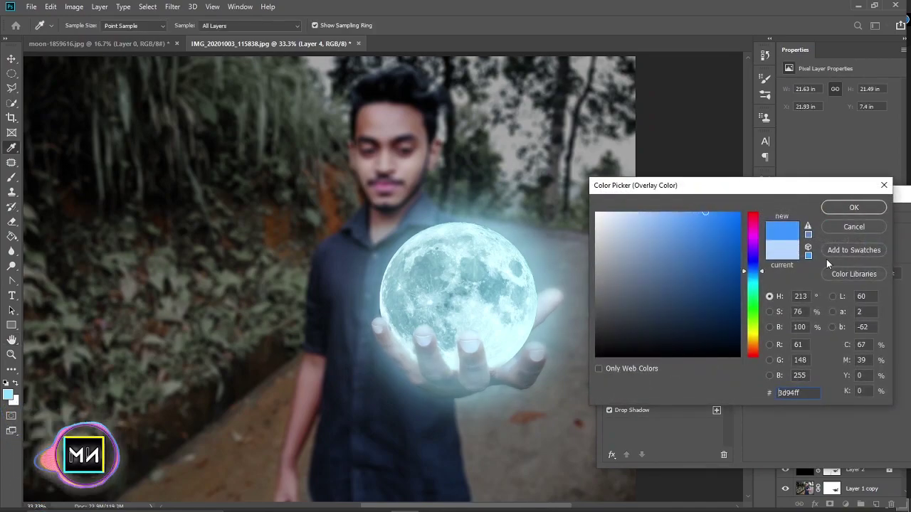
key(Return)
drag(802, 256, 804, 255)
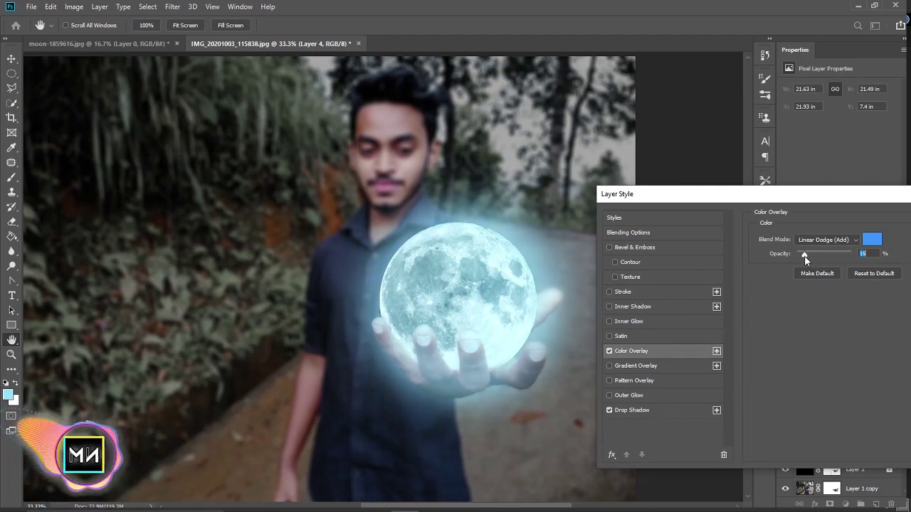
click(865, 236)
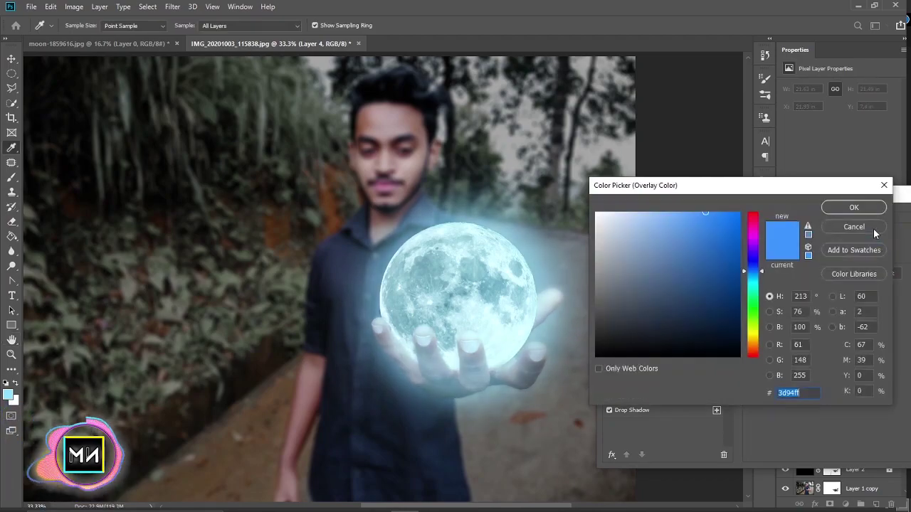
click(651, 212)
click(844, 208)
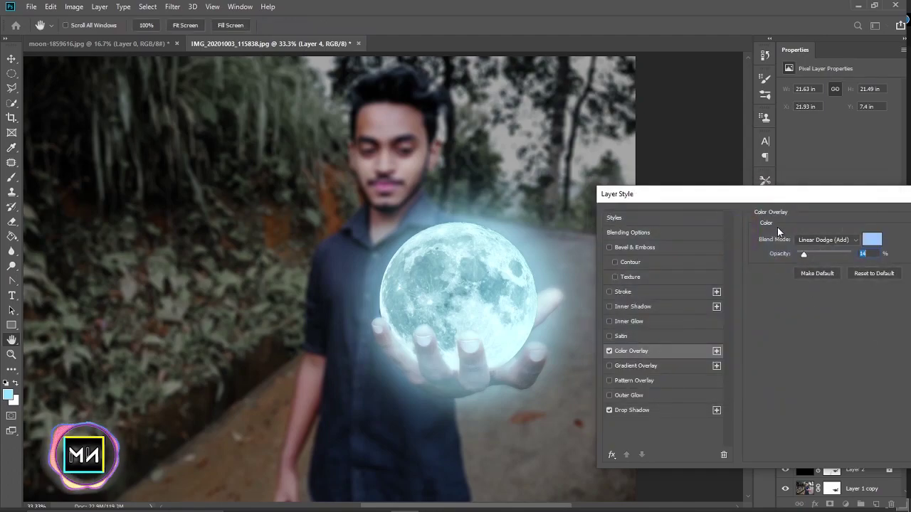
drag(826, 201, 675, 201)
click(831, 217)
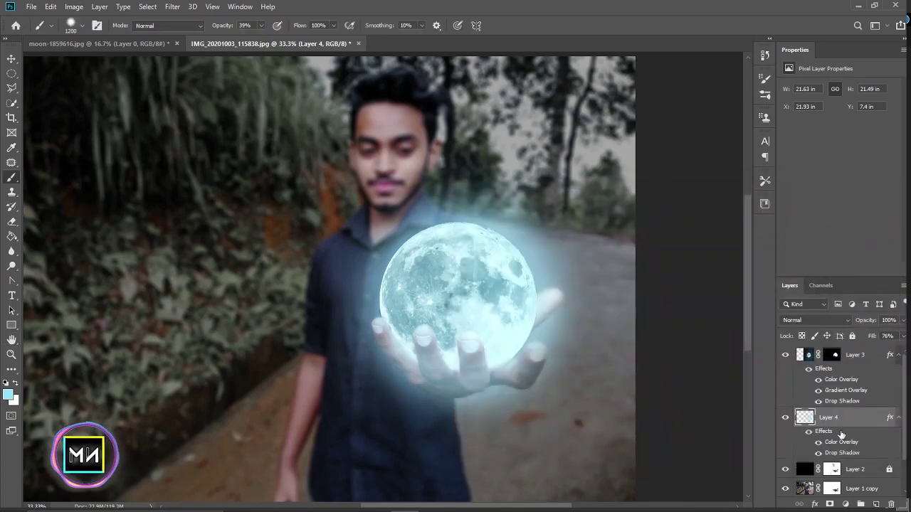
- Set Layer 4's fill to 57% and zoom out to the whole image
text(57)
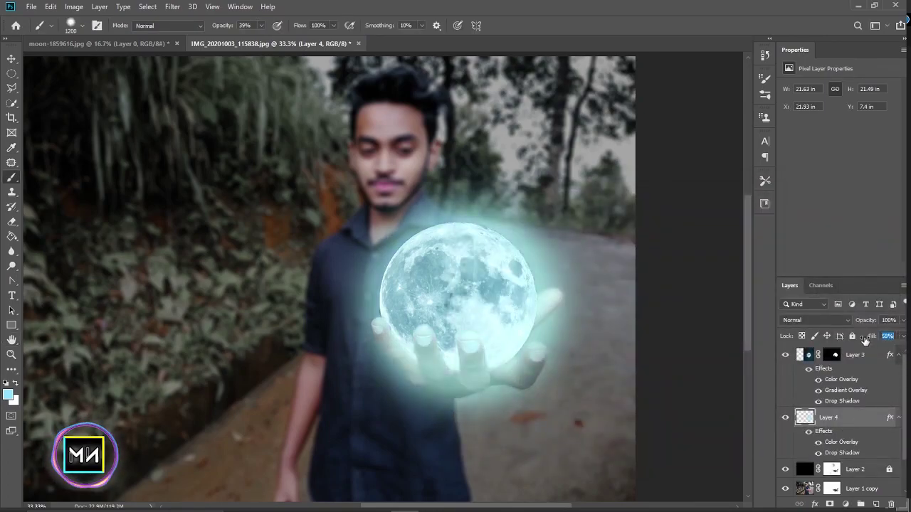
key(Return)
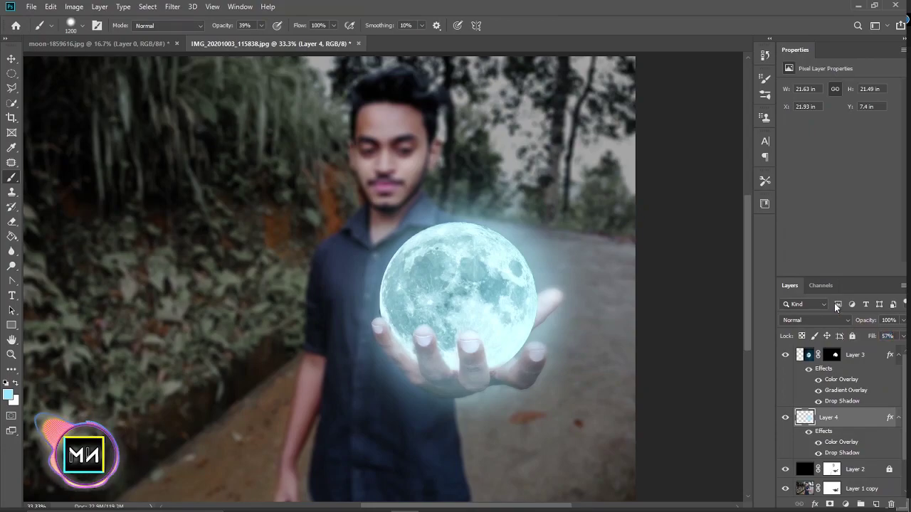
key(ctrl+minus)
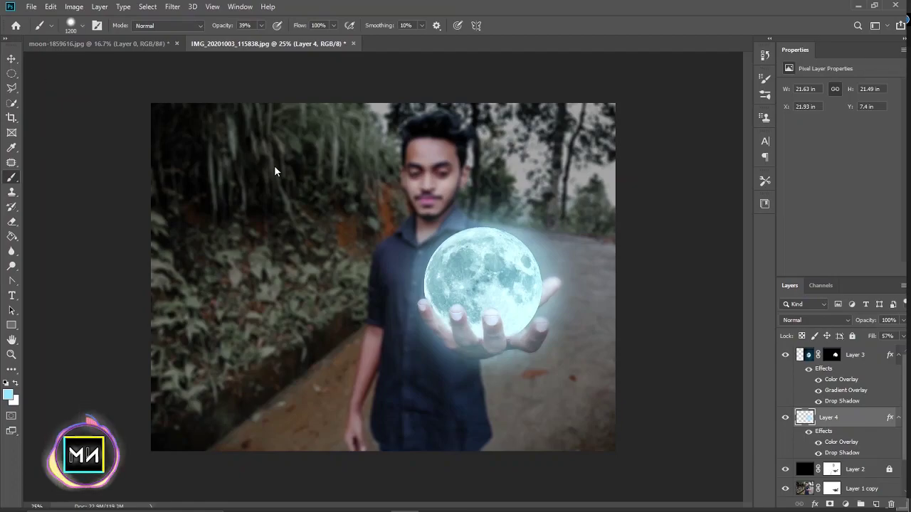
- Reopen Layer 3's Layer Style through Blending Options
key(v)
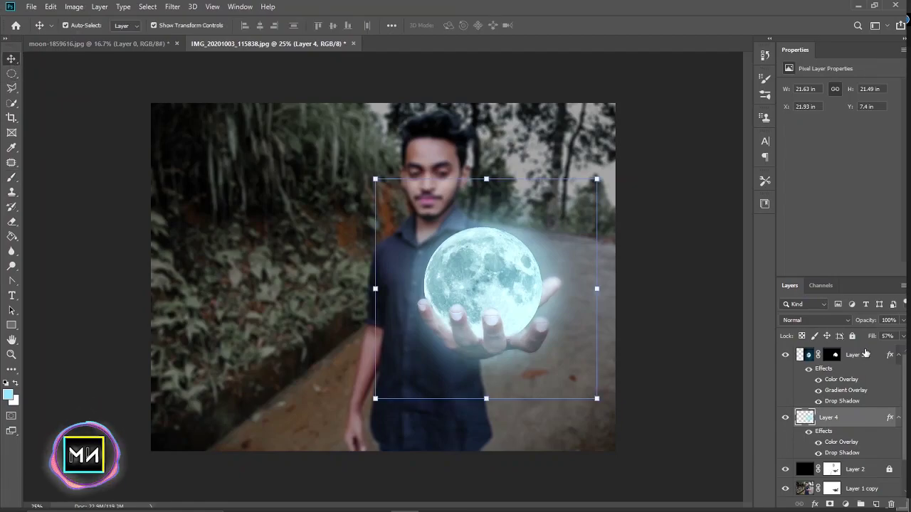
click(864, 354)
right_click(864, 358)
click(659, 212)
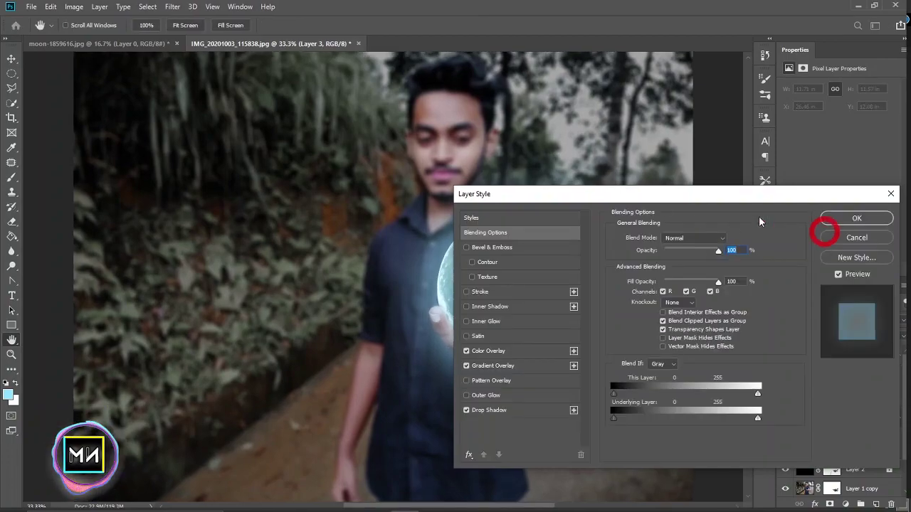
mouse_move(543, 208)
mouse_down()
mouse_move(741, 250)
mouse_move(177, 195)
mouse_move(134, 70)
mouse_move(126, 74)
mouse_up()
- Change Layer 3's Drop Shadow colour to light blue 90d4ff
click(58, 286)
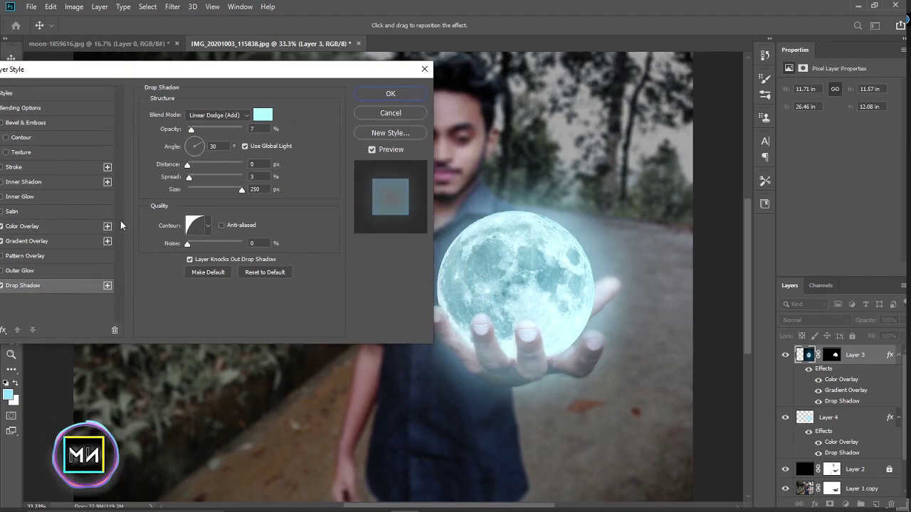
click(263, 115)
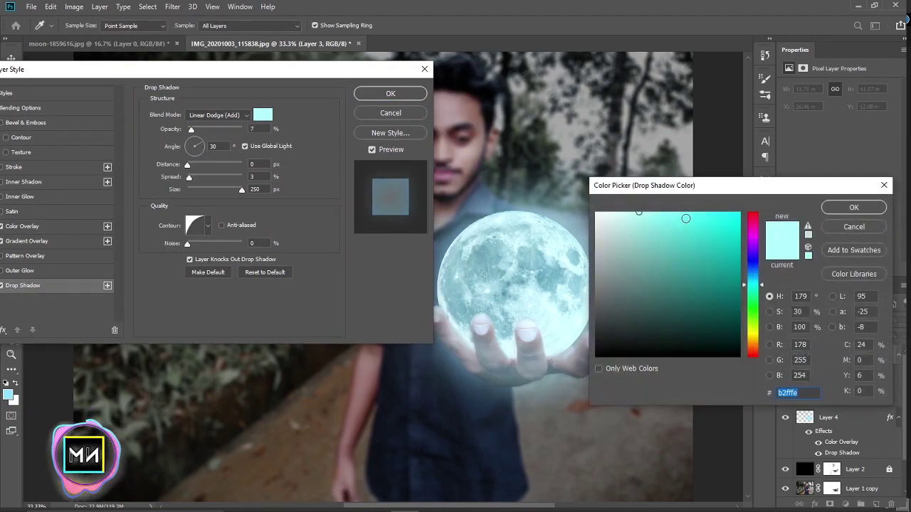
drag(752, 276, 756, 273)
drag(690, 238, 720, 221)
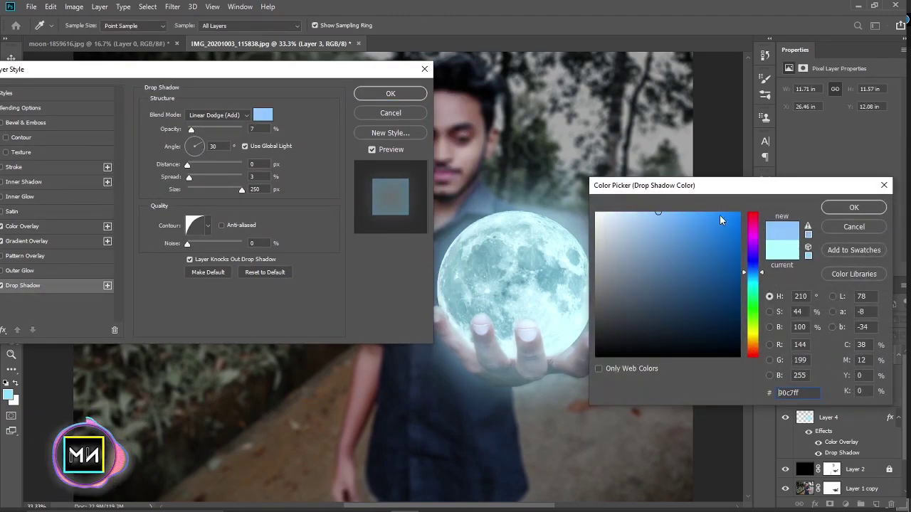
drag(746, 274, 753, 277)
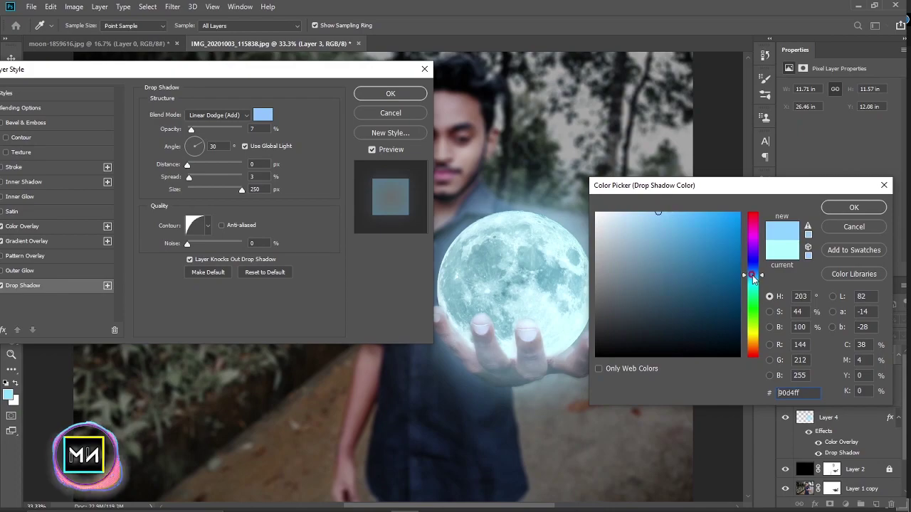
click(854, 208)
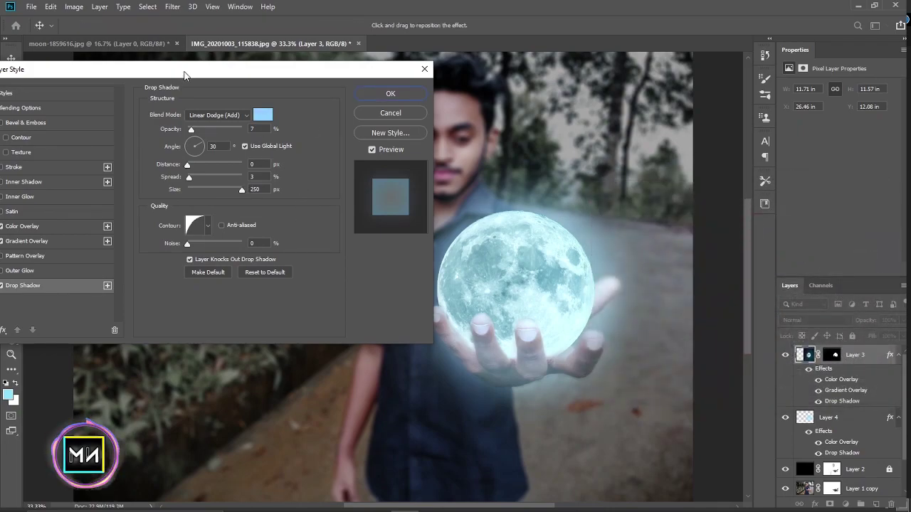
drag(183, 74, 870, 228)
- Switch the Color Overlay to a more saturated cyan and enable Inner Glow
click(711, 380)
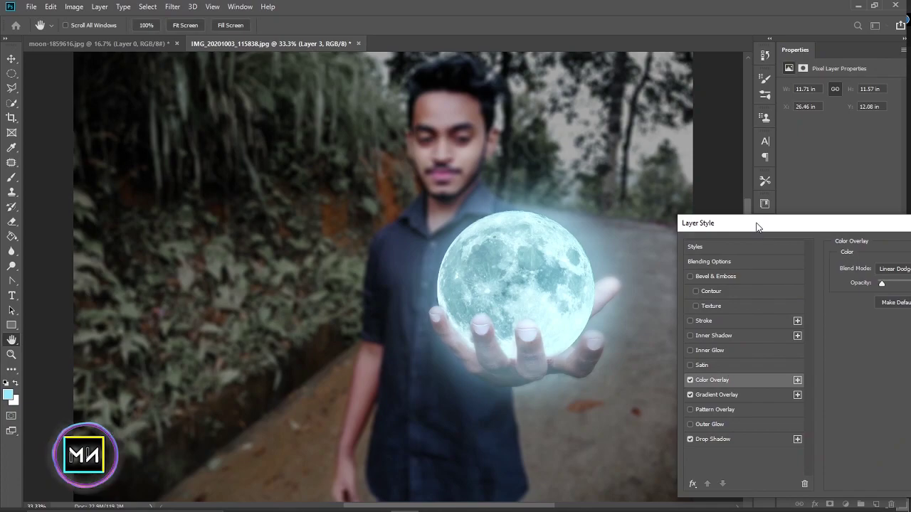
drag(757, 226, 759, 285)
click(826, 324)
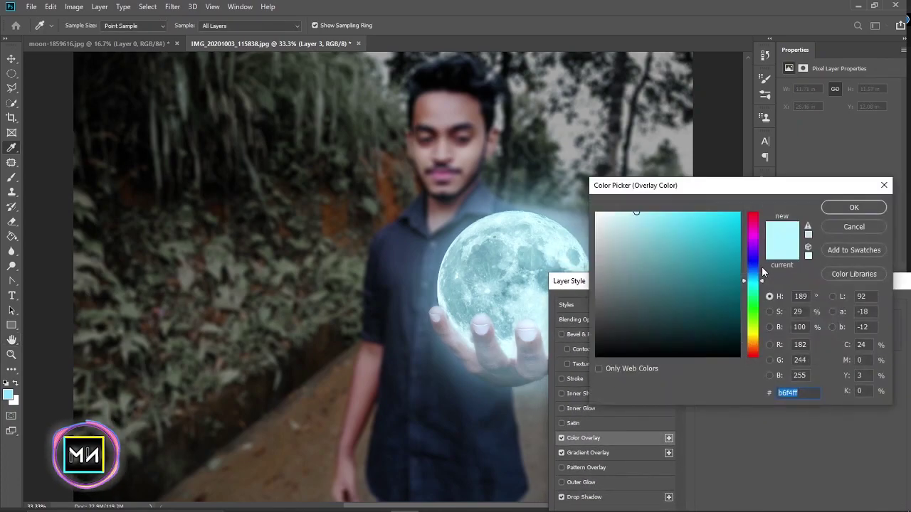
click(655, 213)
click(853, 207)
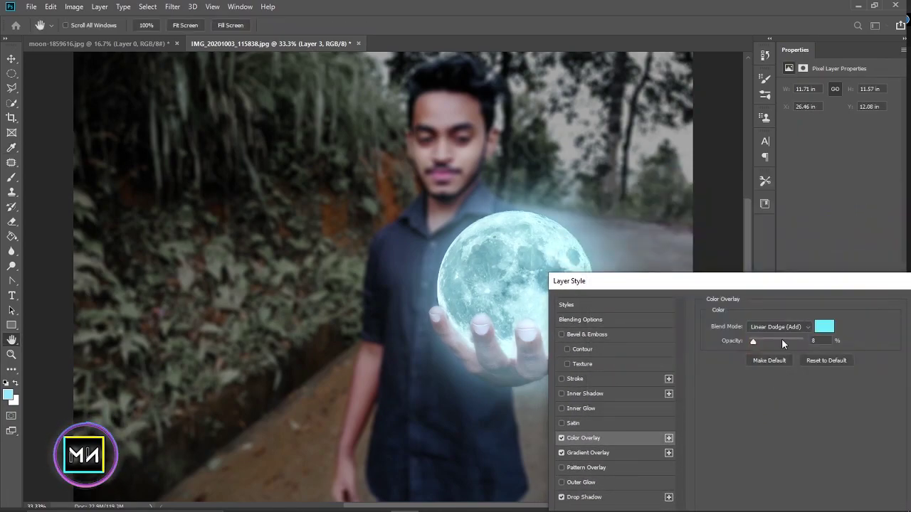
drag(714, 287, 762, 202)
click(610, 322)
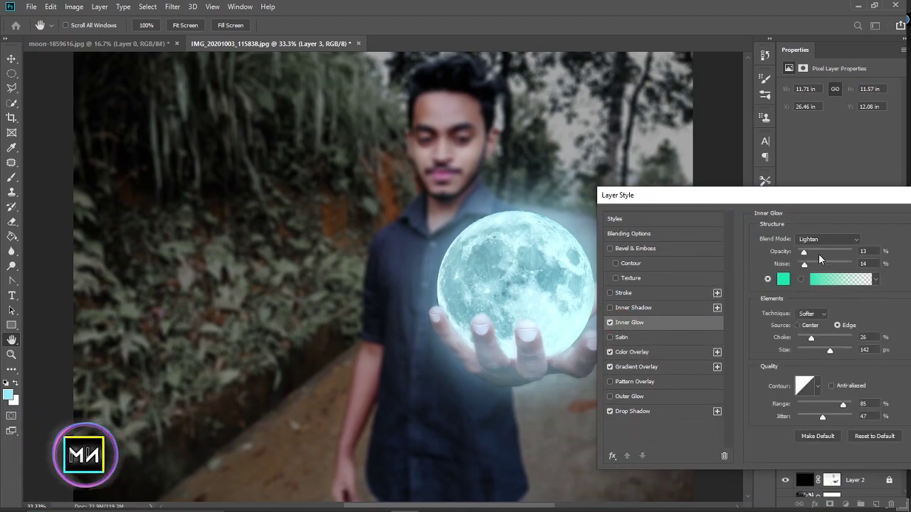
- Set the Inner Glow to Color Dodge at 8% opacity, 79 px size, with reduced jitter
click(826, 239)
click(828, 340)
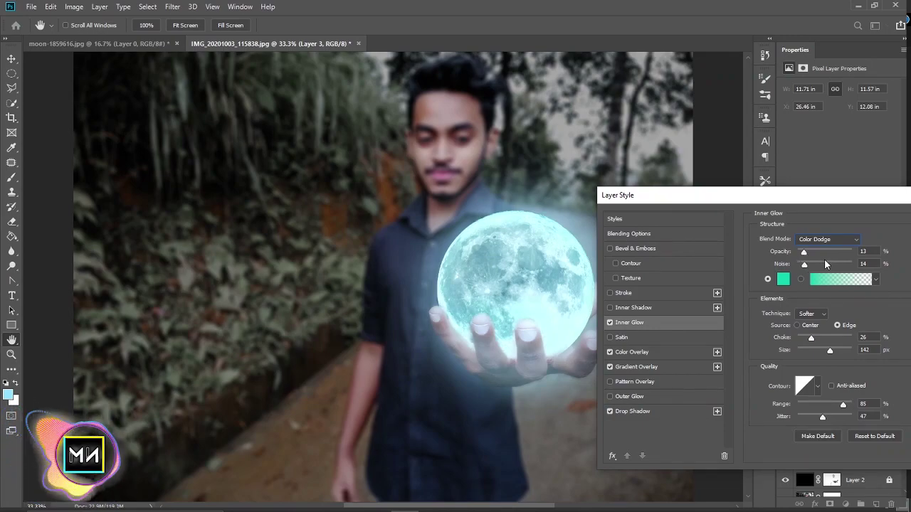
click(816, 263)
drag(806, 252, 806, 265)
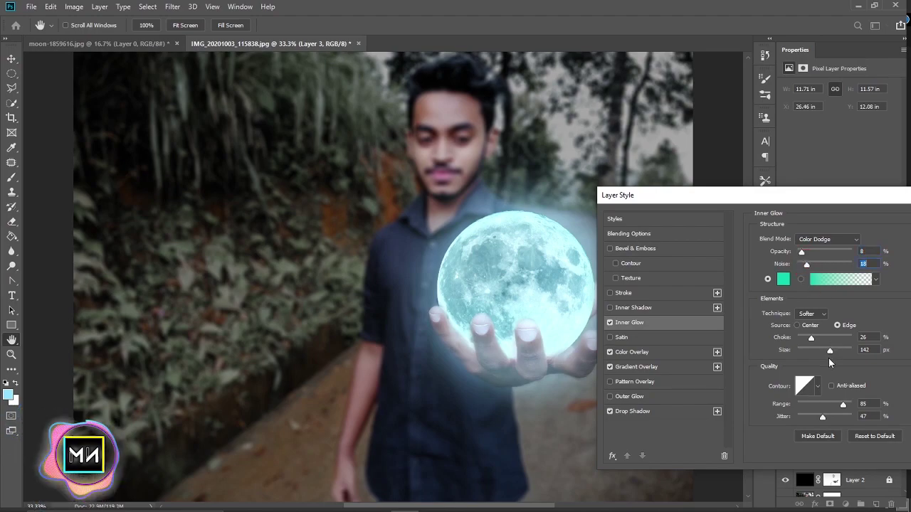
mouse_move(831, 350)
mouse_down()
mouse_move(816, 349)
mouse_move(832, 337)
mouse_up()
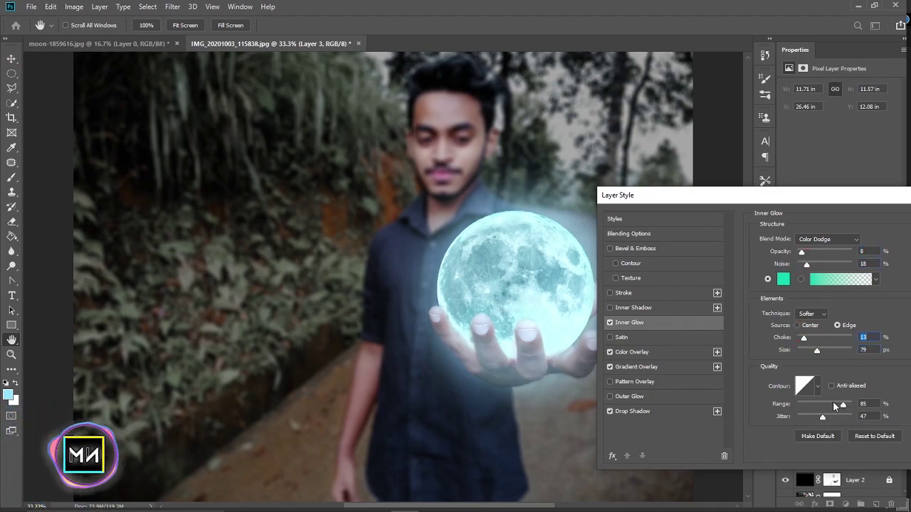
drag(823, 416, 804, 417)
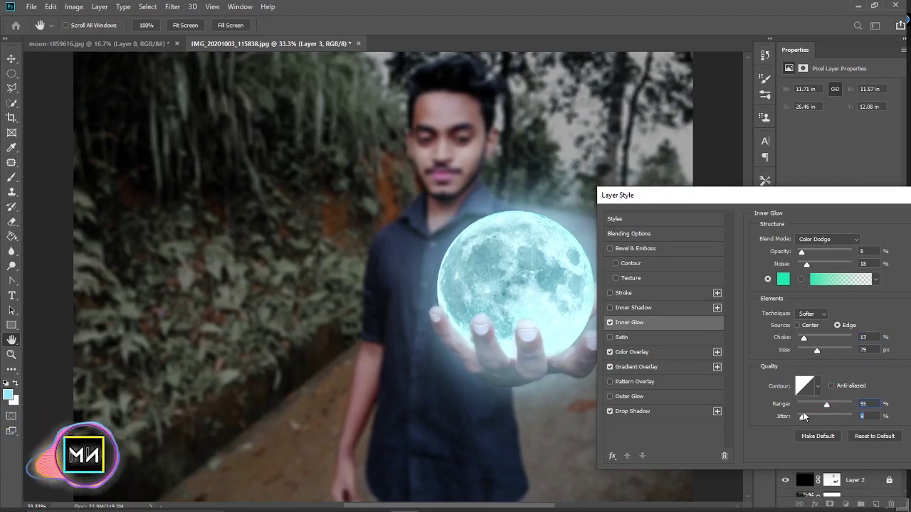
- Drop Color Overlay opacity to 5%, raise Drop Shadow spread to 19%, and apply
click(637, 352)
drag(806, 254, 800, 255)
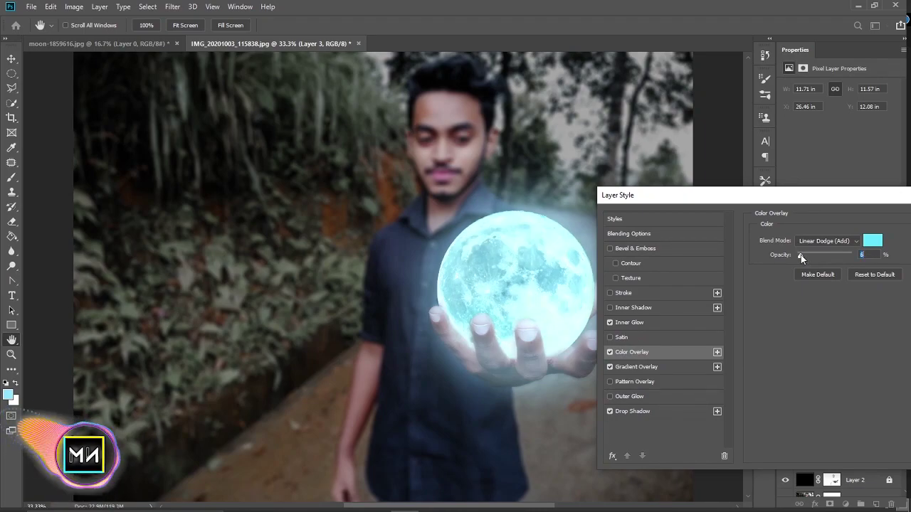
click(626, 411)
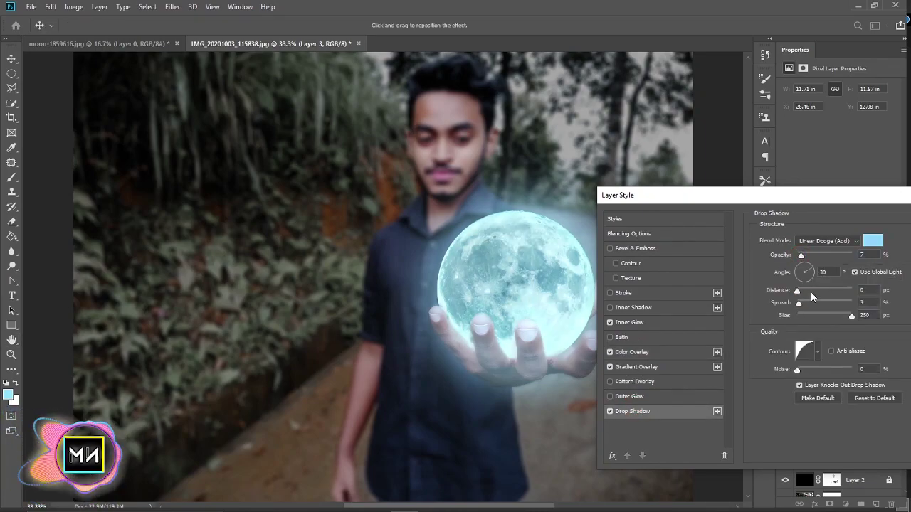
drag(798, 303, 809, 305)
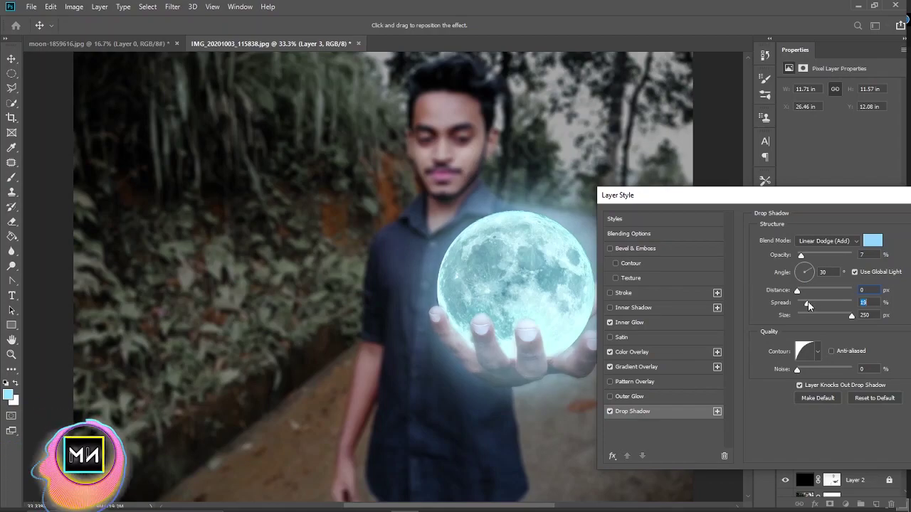
drag(851, 196, 676, 196)
click(823, 219)
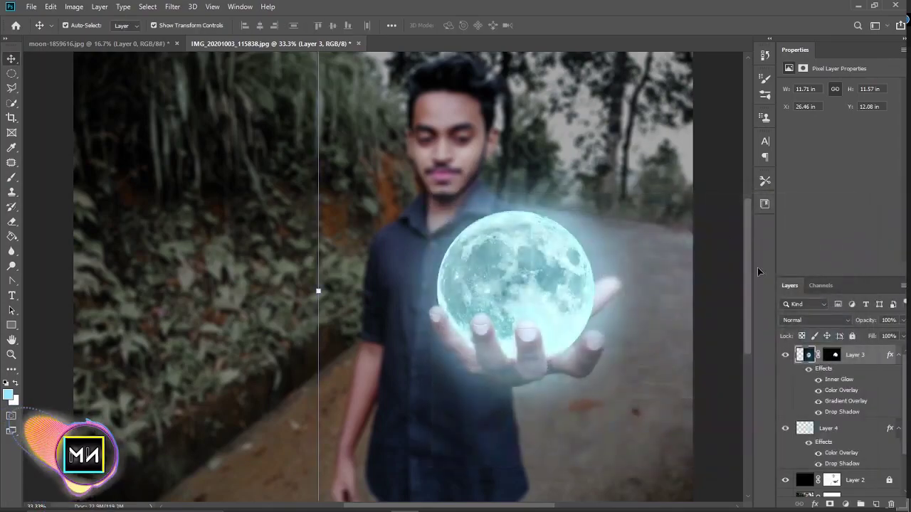
- Toggle the Layer 4 glow's visibility to compare, then open its Layer Style
click(829, 428)
click(784, 429)
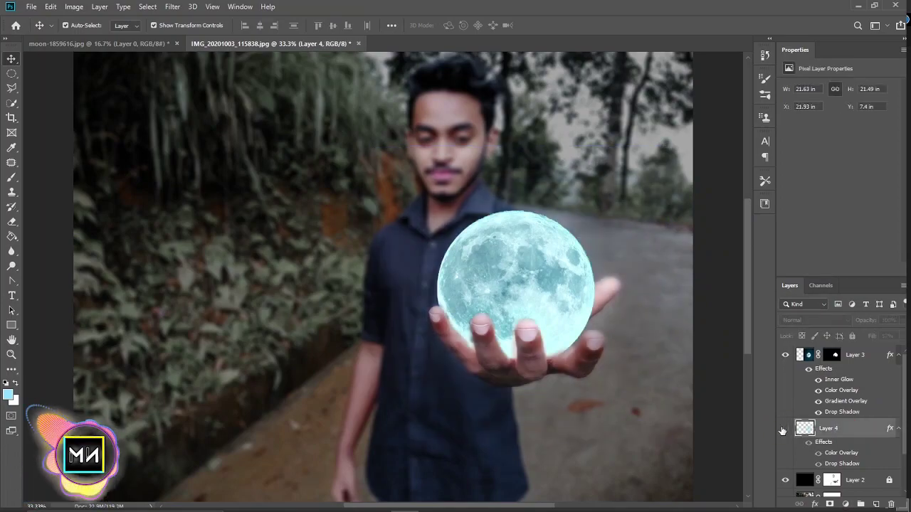
click(784, 429)
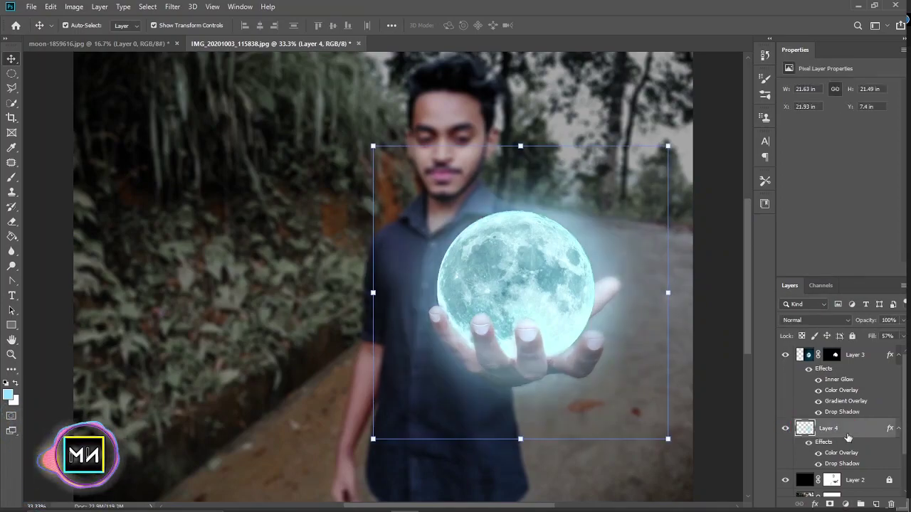
click(865, 358)
click(853, 428)
right_click(852, 428)
click(650, 299)
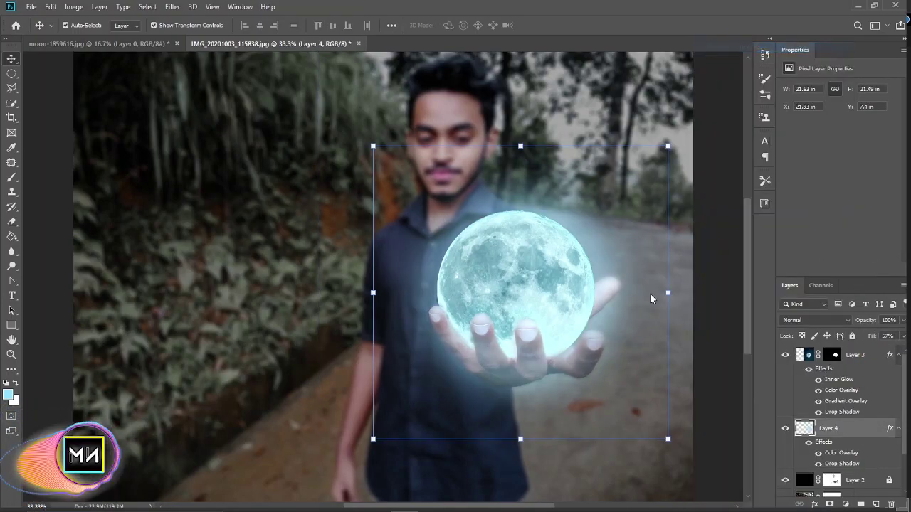
- Turn Layer 4's Drop Shadow off and back on to compare its effect
click(510, 412)
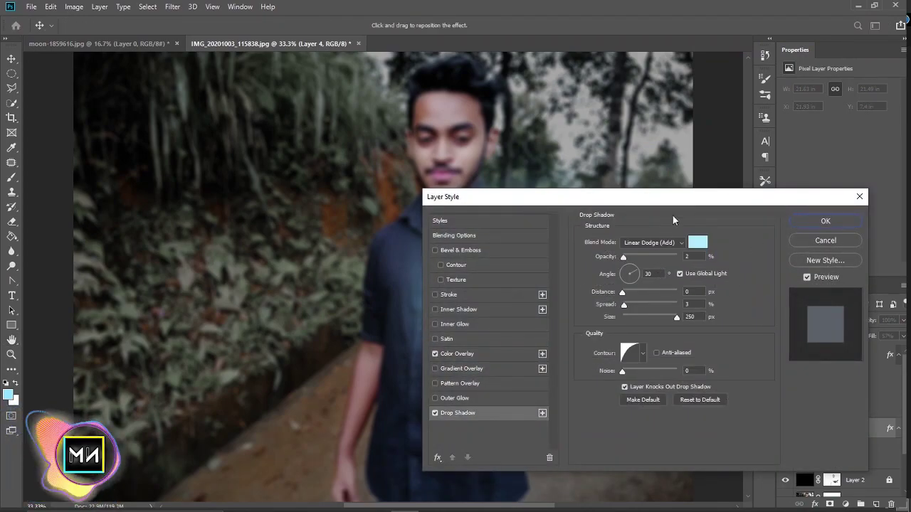
drag(673, 197, 859, 233)
click(620, 450)
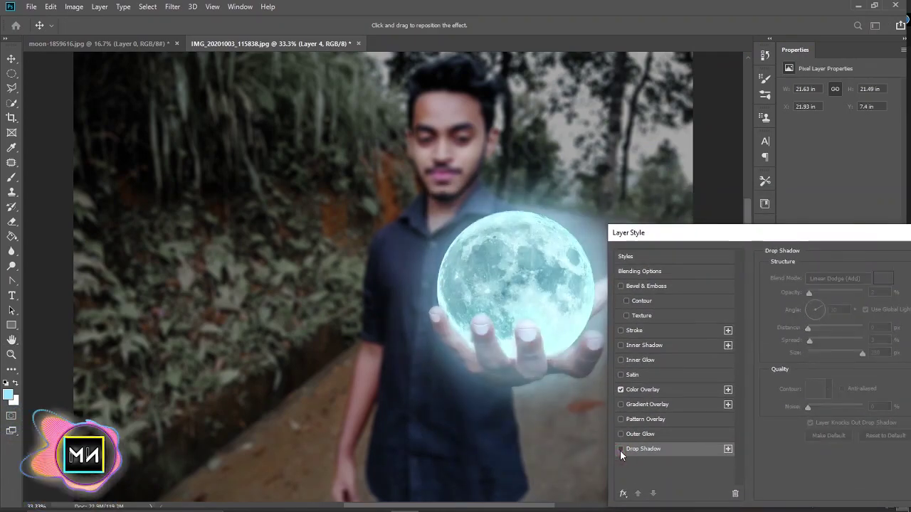
click(619, 450)
- Set Layer 4's Color Overlay to bright blue 0072ff and apply the style
click(626, 390)
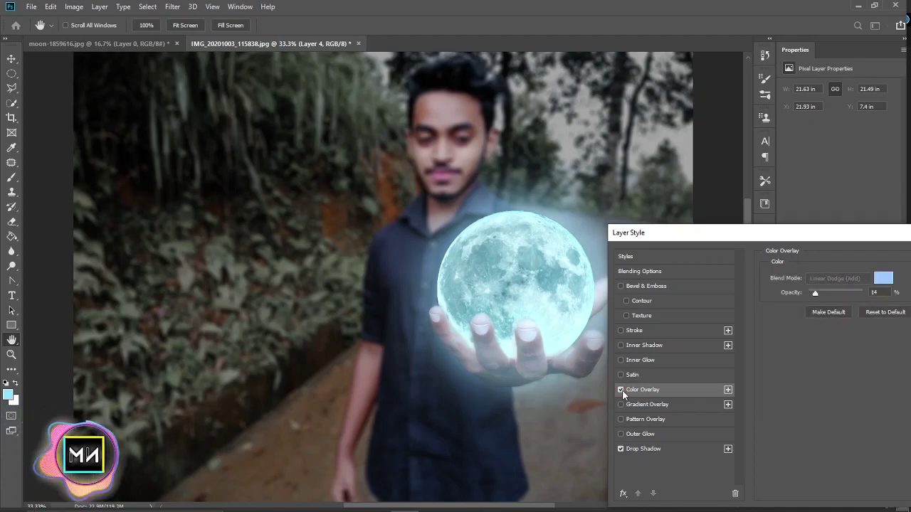
click(883, 278)
text(0072ff)
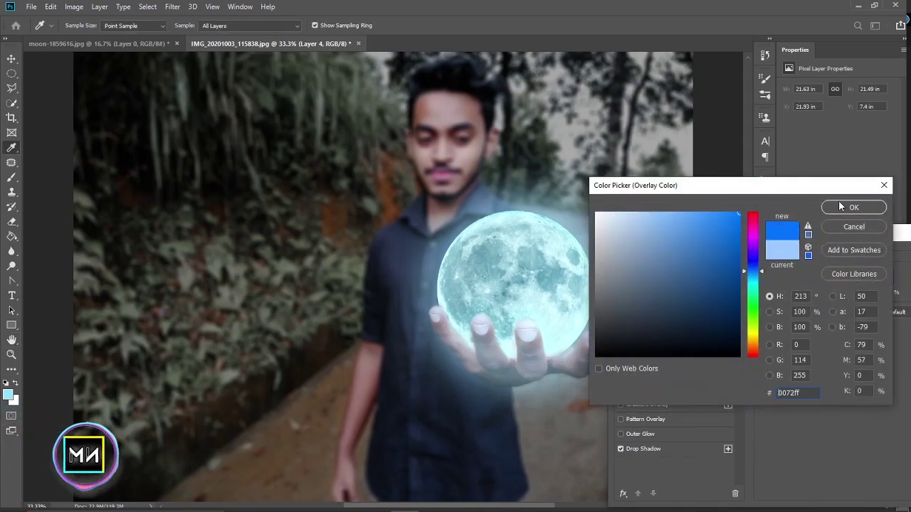
click(841, 207)
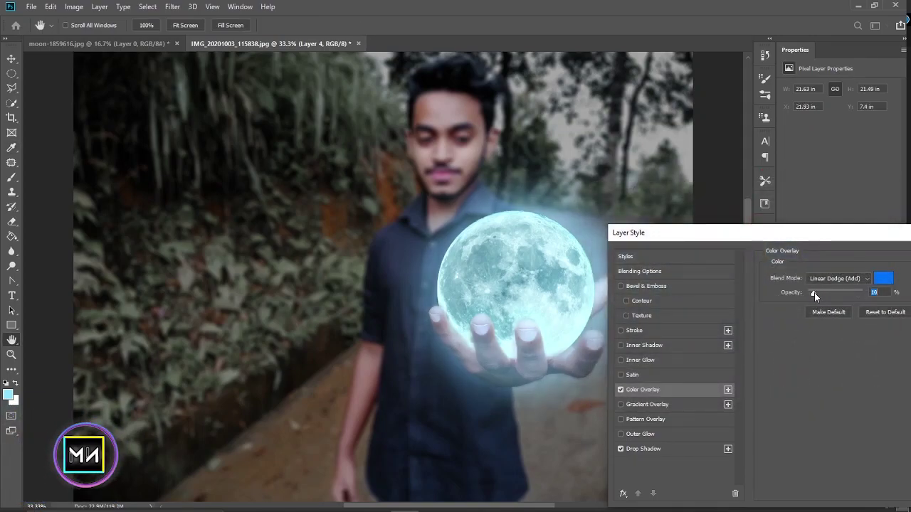
mouse_move(831, 237)
mouse_down()
mouse_move(577, 249)
mouse_move(798, 156)
mouse_up()
click(568, 368)
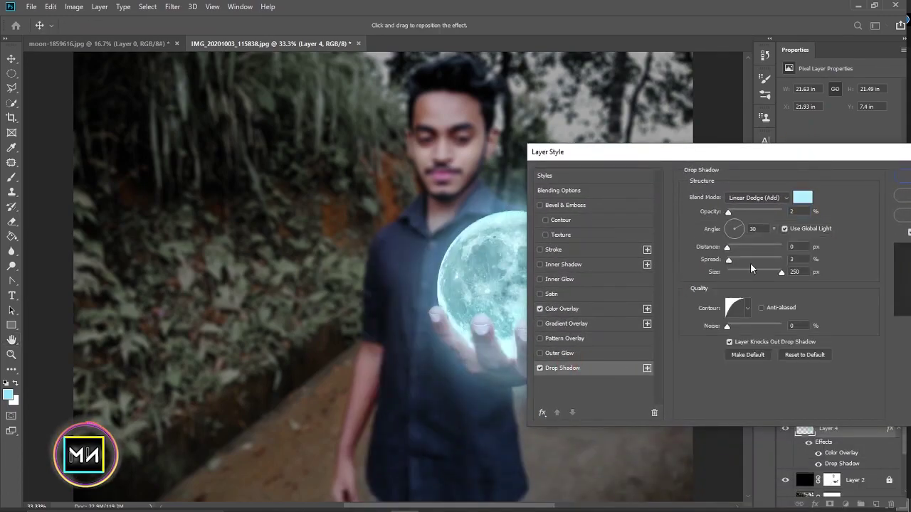
click(899, 177)
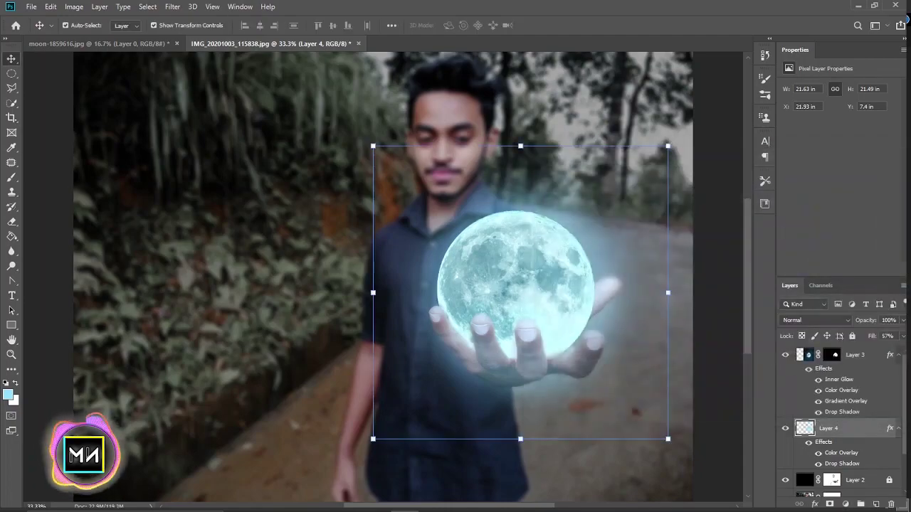
right_click(847, 354)
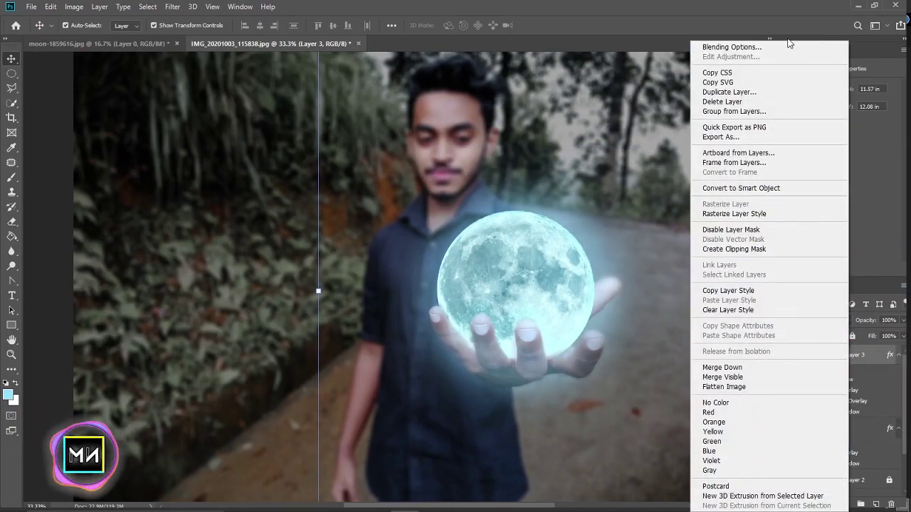
- Change the moon's Drop Shadow colour to bright blue 009cff
click(787, 46)
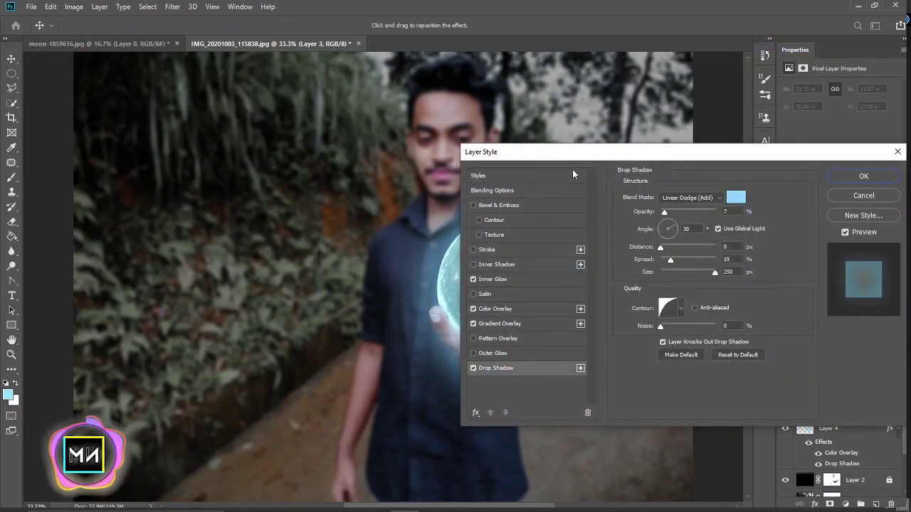
mouse_move(573, 152)
mouse_down()
mouse_move(728, 212)
mouse_move(744, 242)
mouse_up()
click(905, 287)
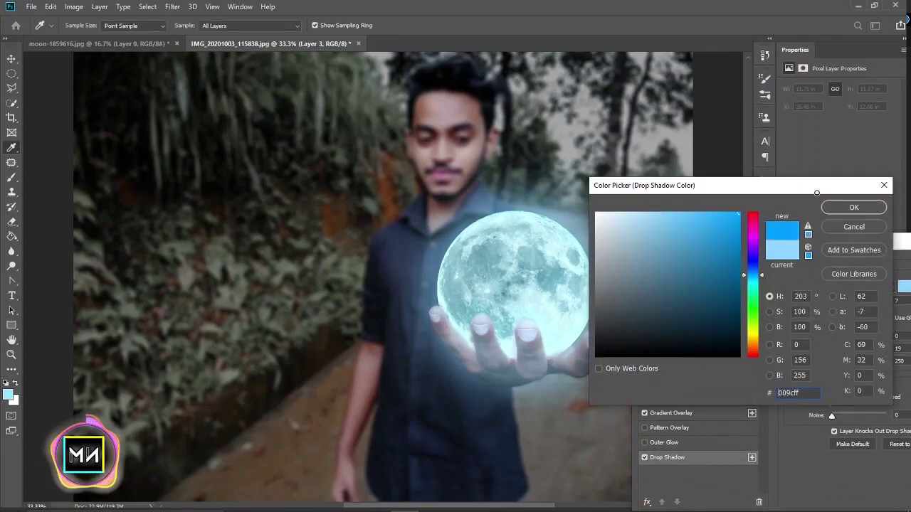
click(854, 207)
- Keep the cyan Color Overlay colour and lower its opacity to 4%
click(669, 399)
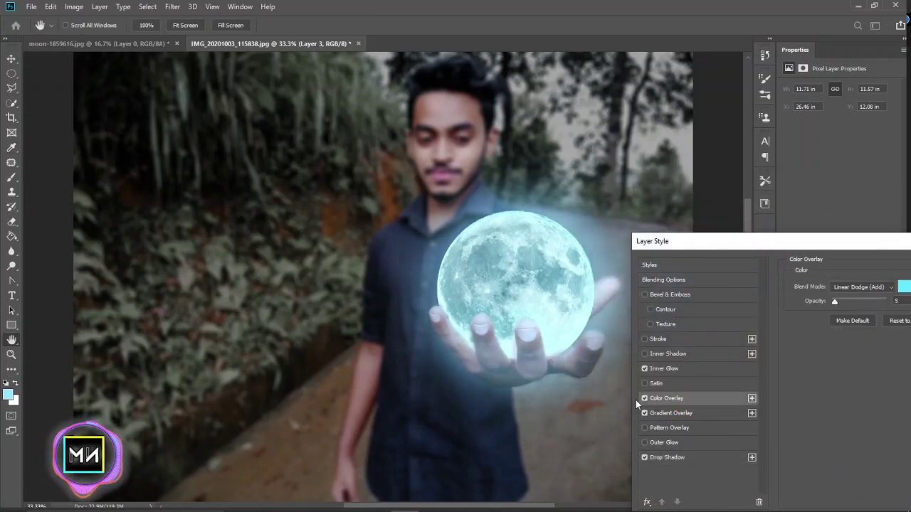
click(644, 398)
click(644, 398)
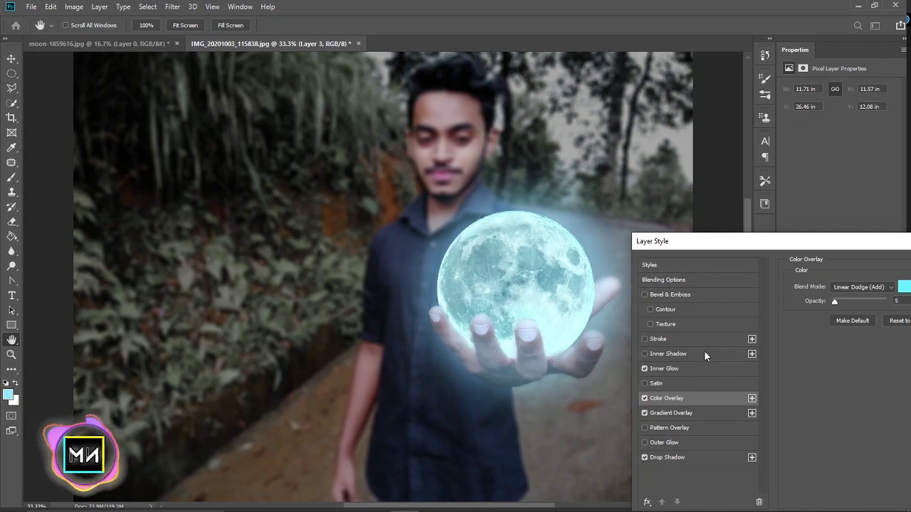
click(900, 285)
drag(752, 274, 752, 264)
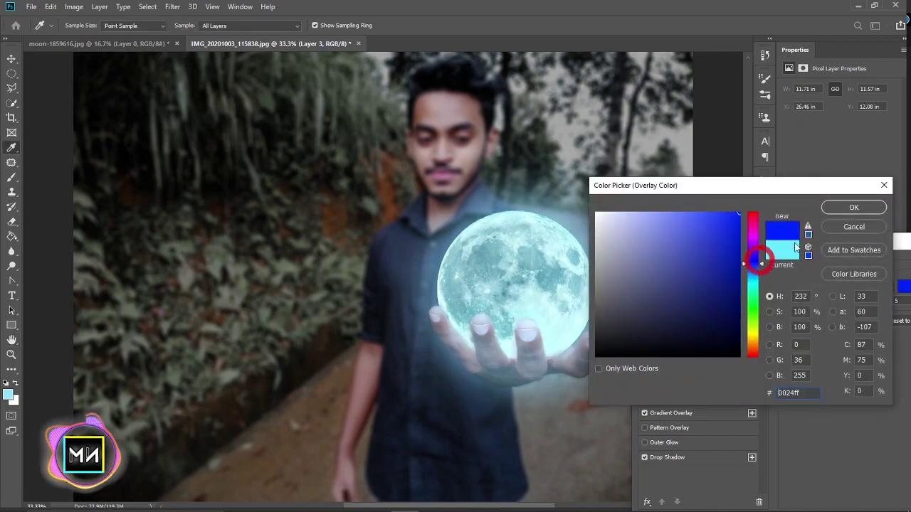
click(779, 257)
click(852, 207)
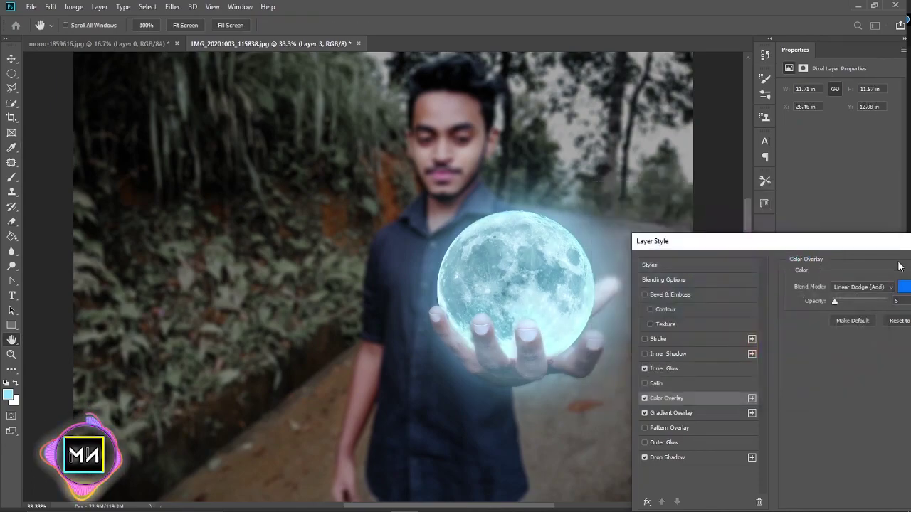
drag(841, 300, 835, 302)
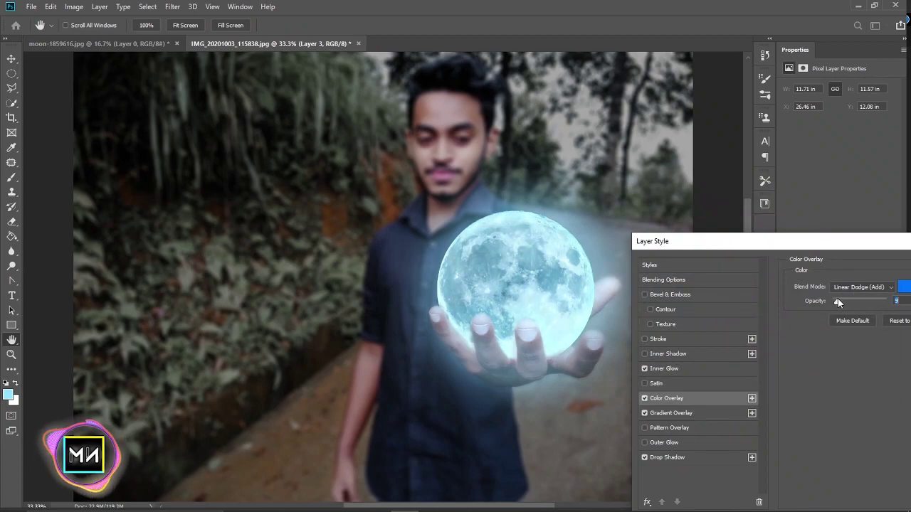
- Reduce the Inner Glow noise to 14 and apply the moon's style
click(647, 414)
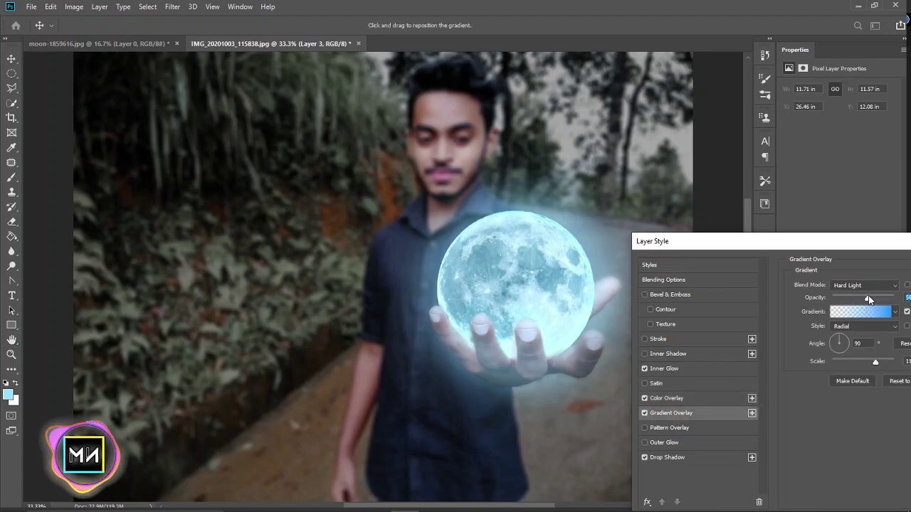
click(645, 370)
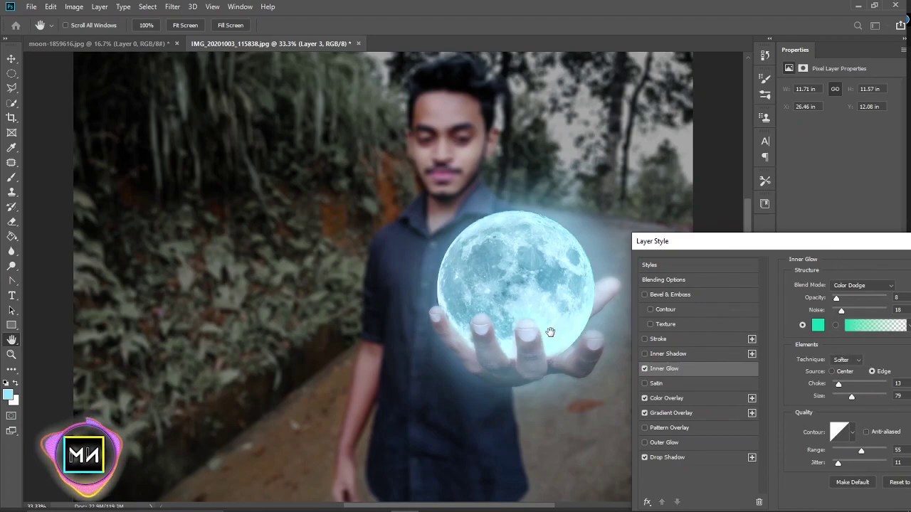
drag(550, 332, 544, 332)
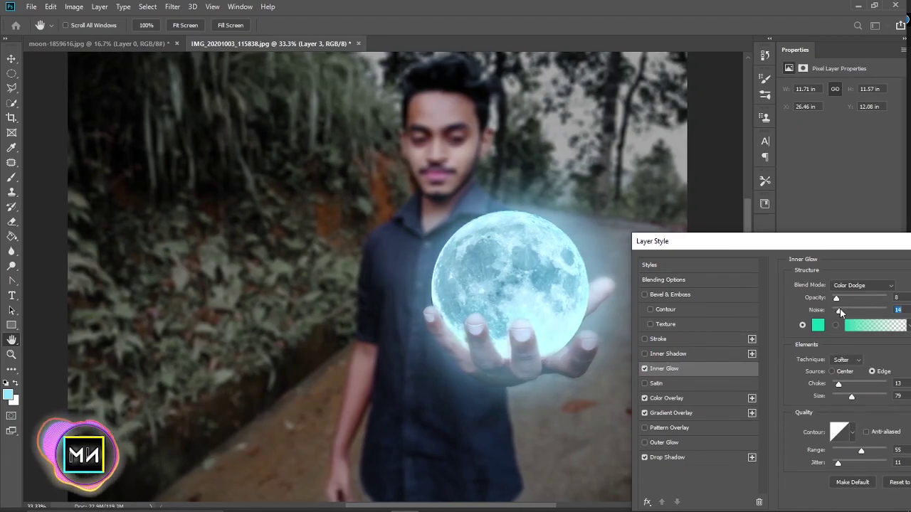
drag(712, 241, 497, 245)
click(828, 274)
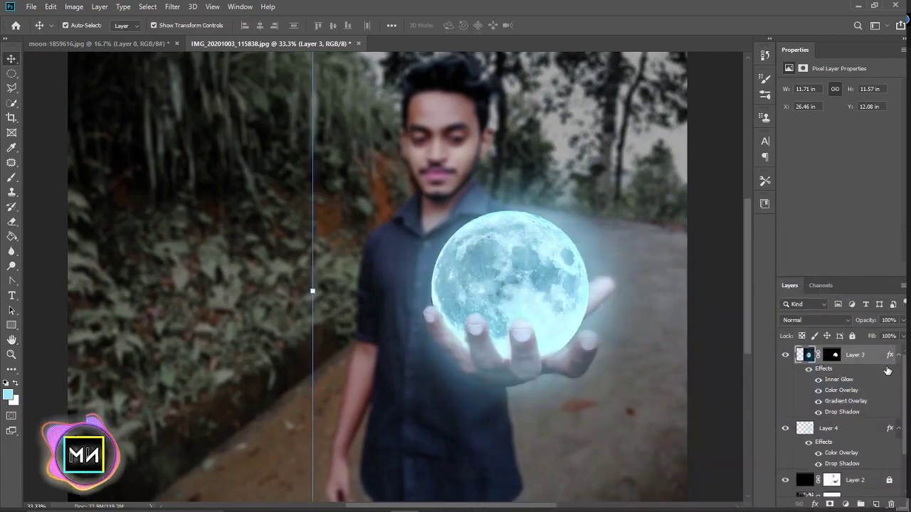
- Add a new Layer 5 above the moon and pick blue 0066ff as foreground colour
click(785, 355)
click(785, 354)
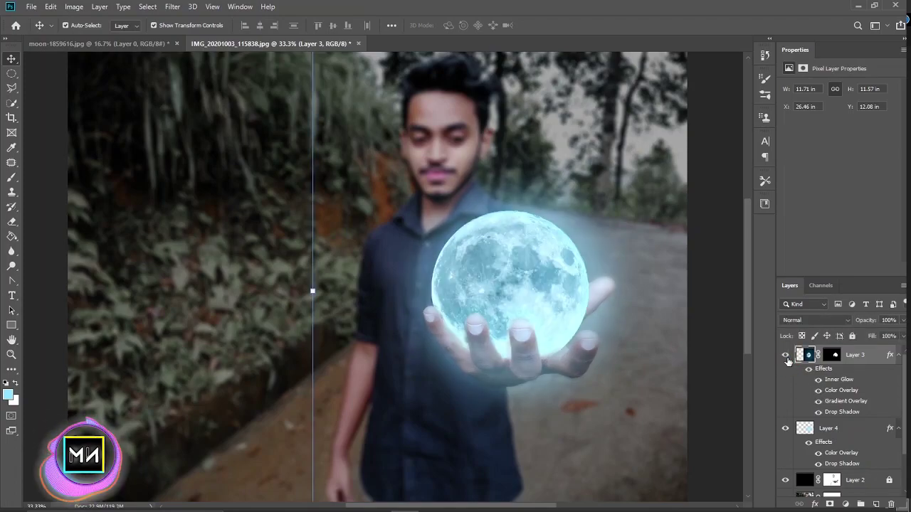
right_click(887, 358)
key(Escape)
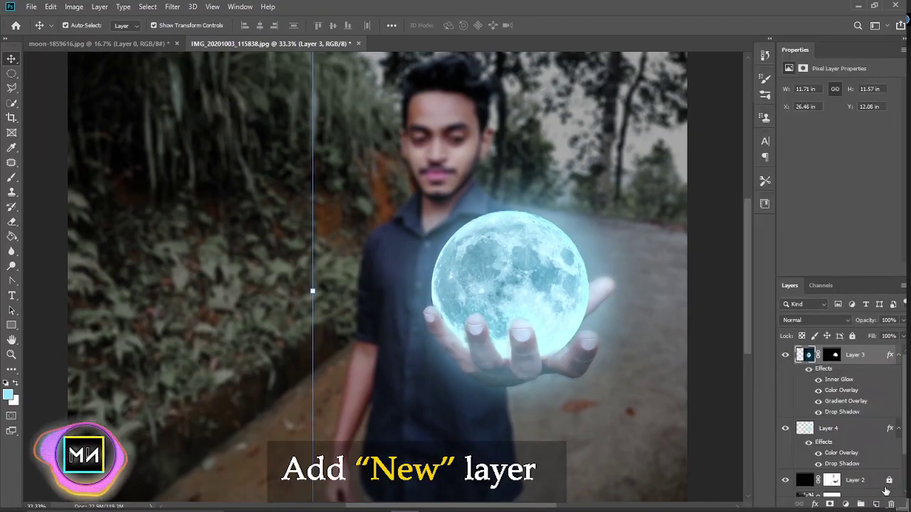
click(876, 504)
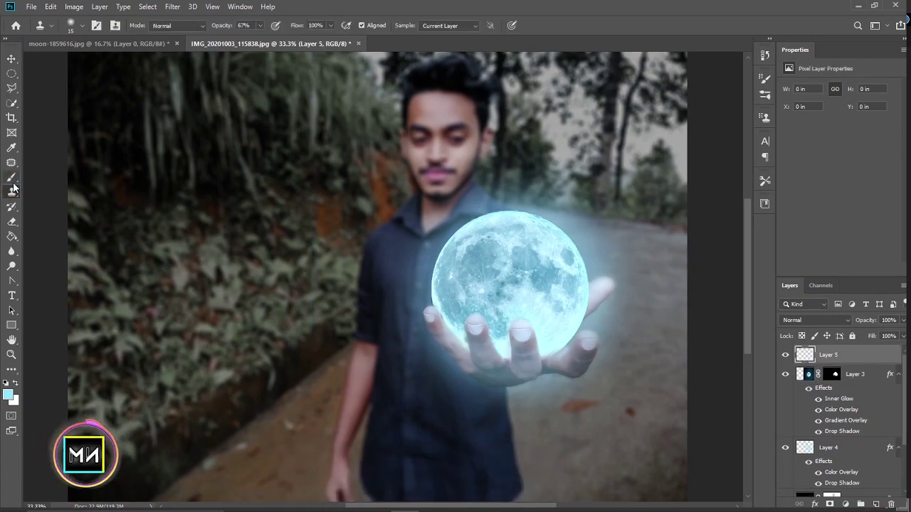
click(12, 147)
click(8, 394)
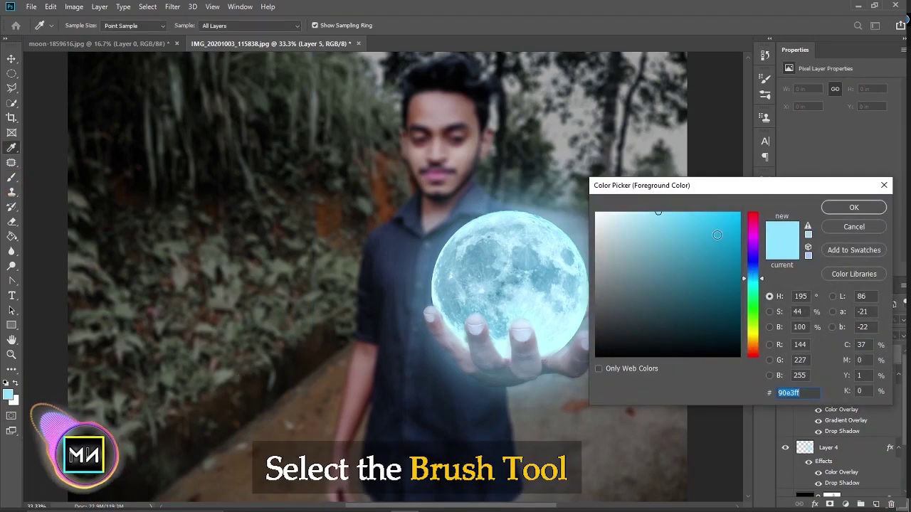
click(738, 214)
click(752, 270)
click(830, 205)
- Brush blue over the moon on Layer 5 and set its blend mode to Hue
key(b)
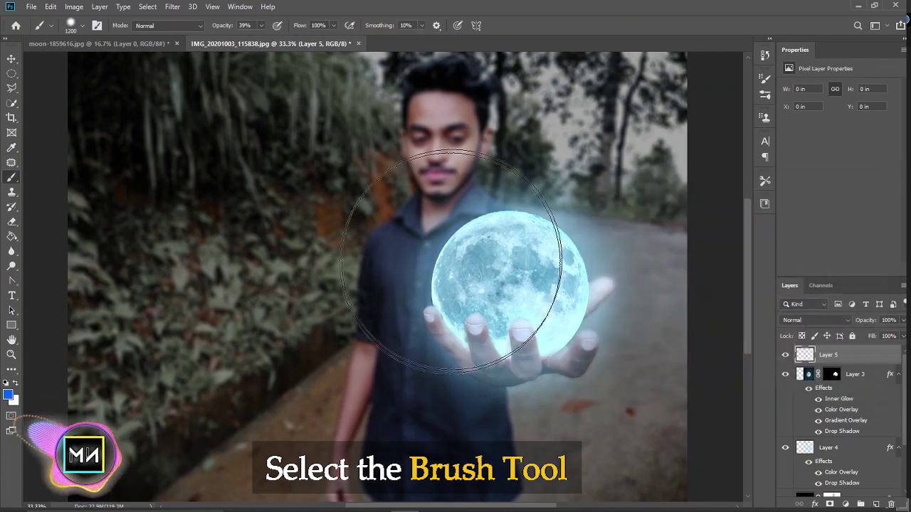
click(509, 293)
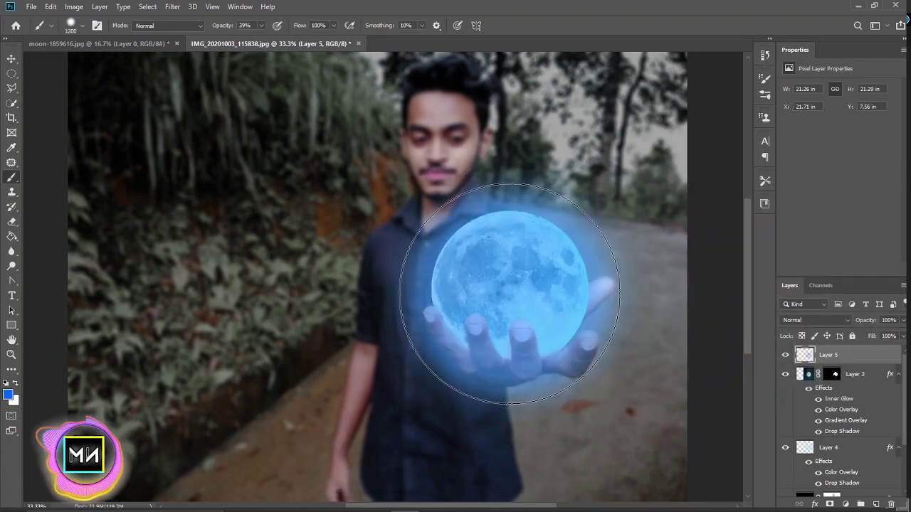
click(811, 321)
click(786, 476)
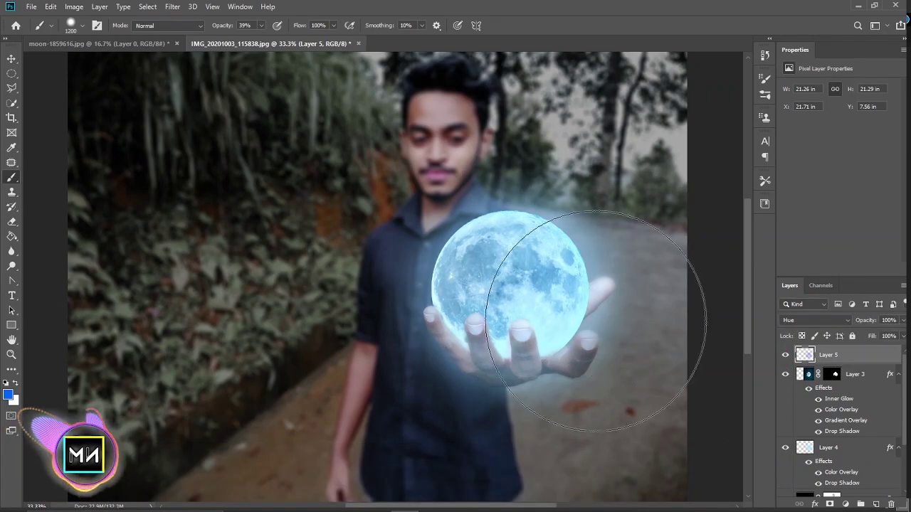
- Show the Layer 4 glow again and set its blend mode to Screen
key(v)
click(725, 250)
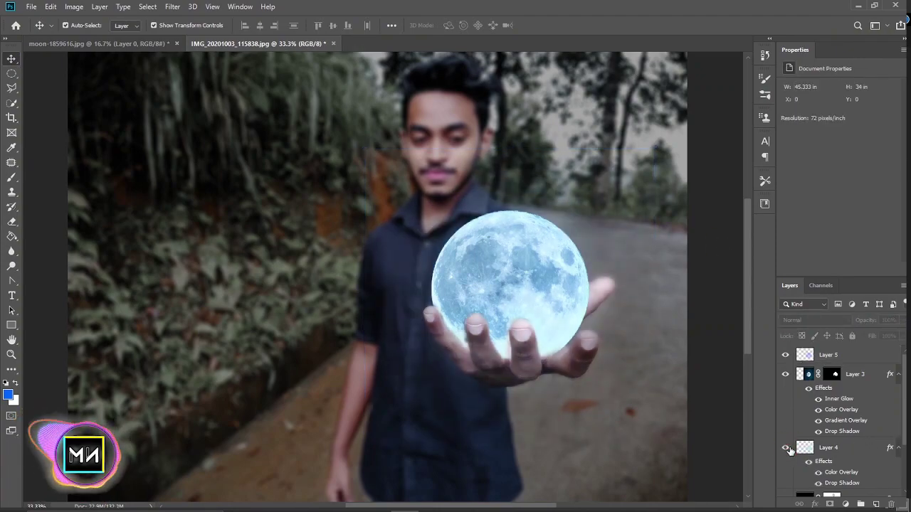
click(786, 447)
click(786, 447)
click(797, 448)
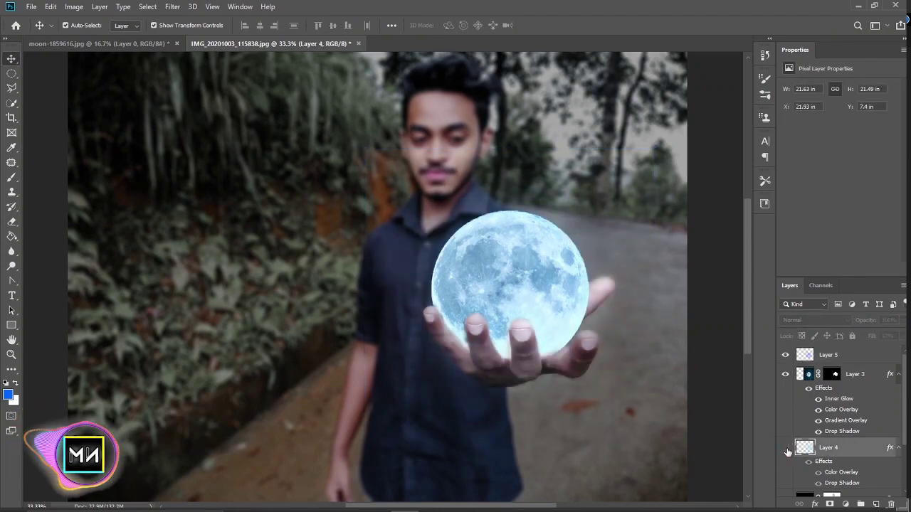
click(785, 448)
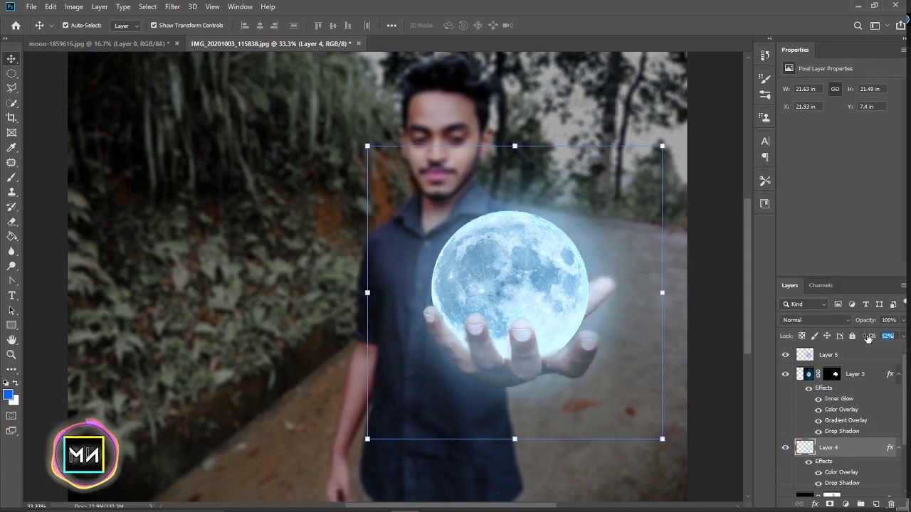
click(810, 320)
click(788, 323)
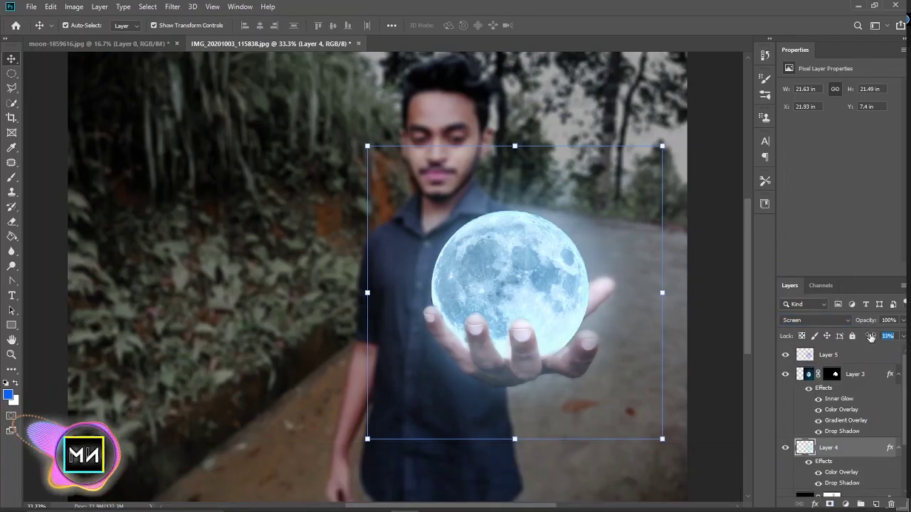
- Zoom in on Layer 3's mask and paint black over the fingertips with a small brush
click(834, 374)
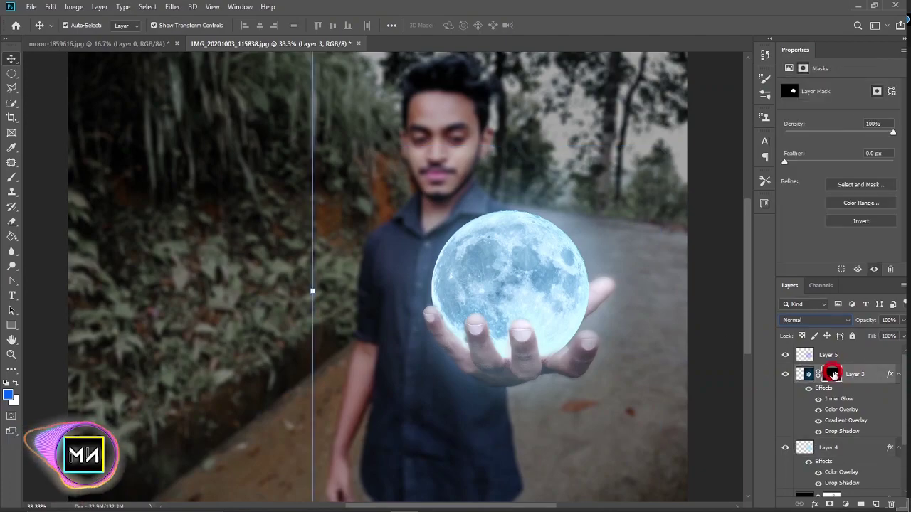
scroll(618, 378, up, 3)
scroll(223, 171, up, 3)
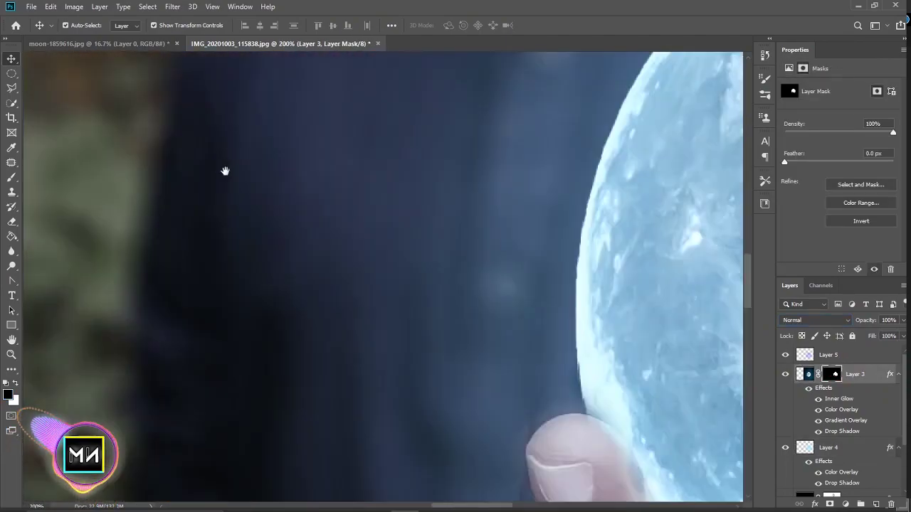
key(b)
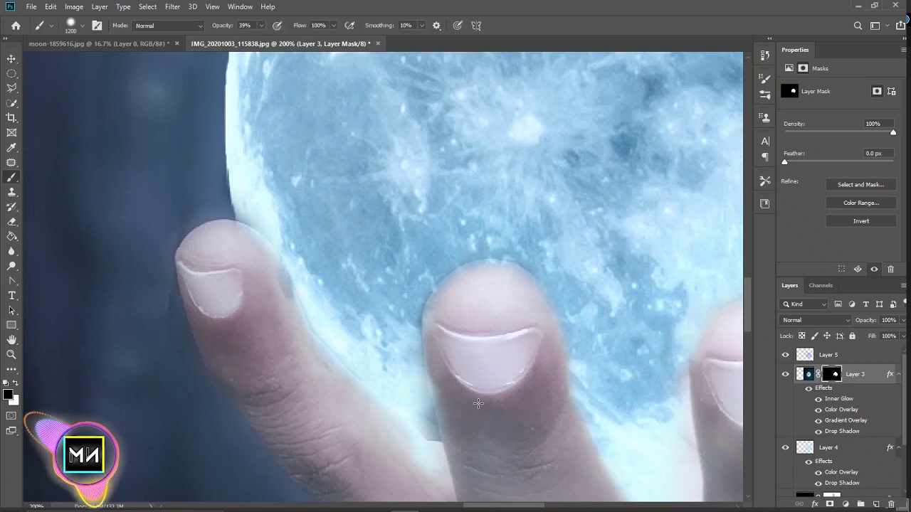
key(bracketleft)
key(bracketleft)
key(bracketleft)
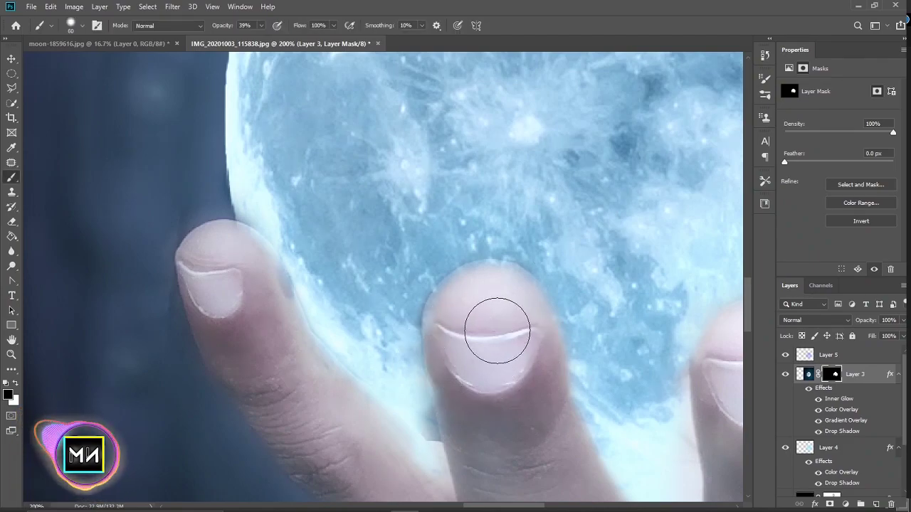
click(454, 343)
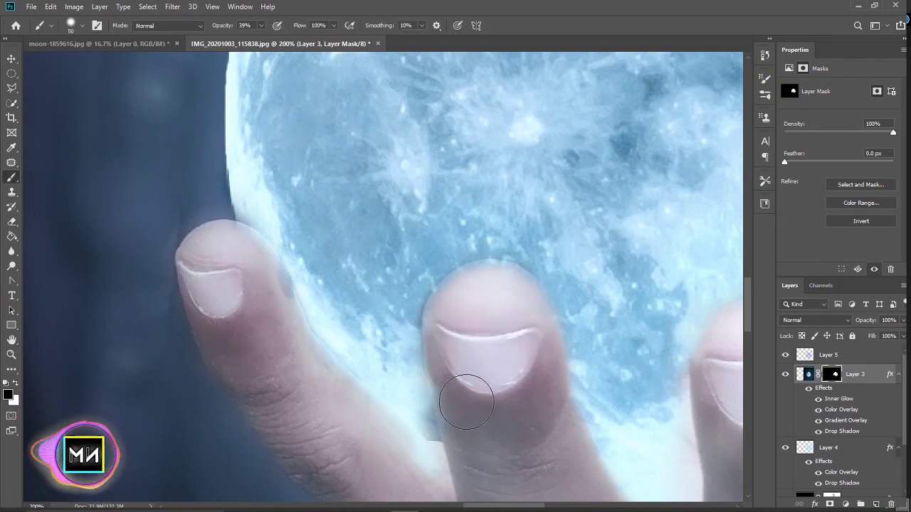
drag(463, 375, 448, 358)
drag(265, 307, 304, 17)
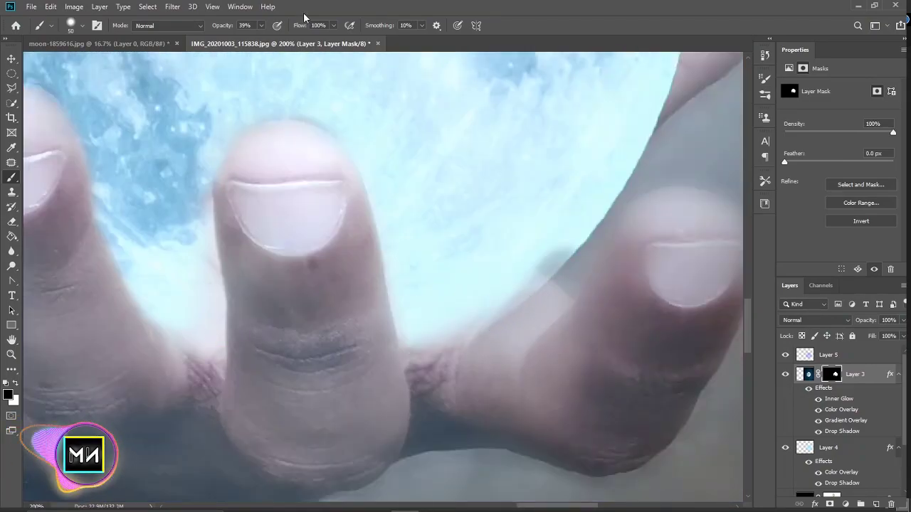
- Adjust the brush settings, then zoom out to fit the whole composite
right_click(268, 57)
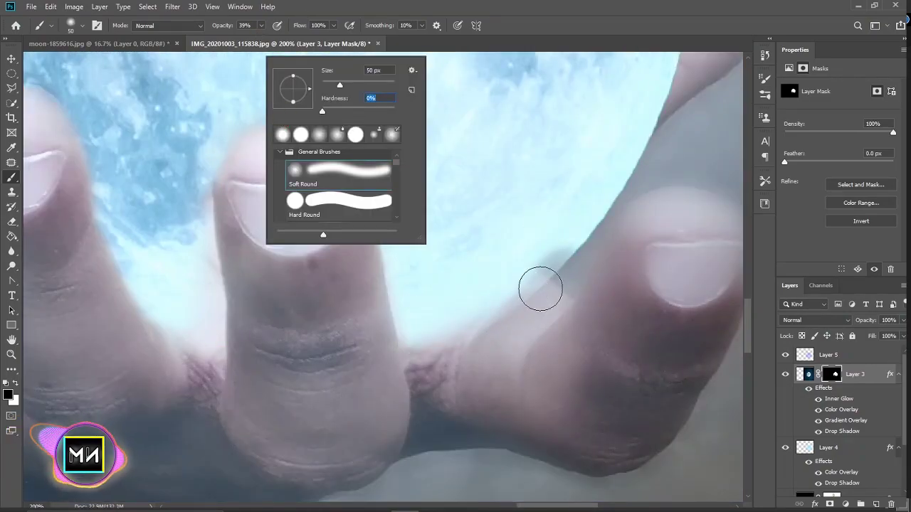
key(Return)
key(ctrl+minus)
key(ctrl+minus)
key(ctrl+minus)
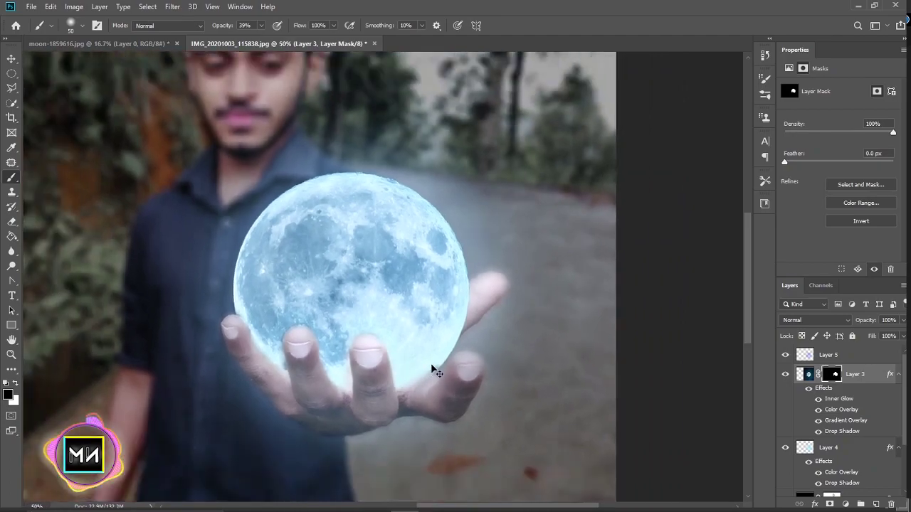
scroll(437, 370, down, 2)
scroll(641, 341, up, 1)
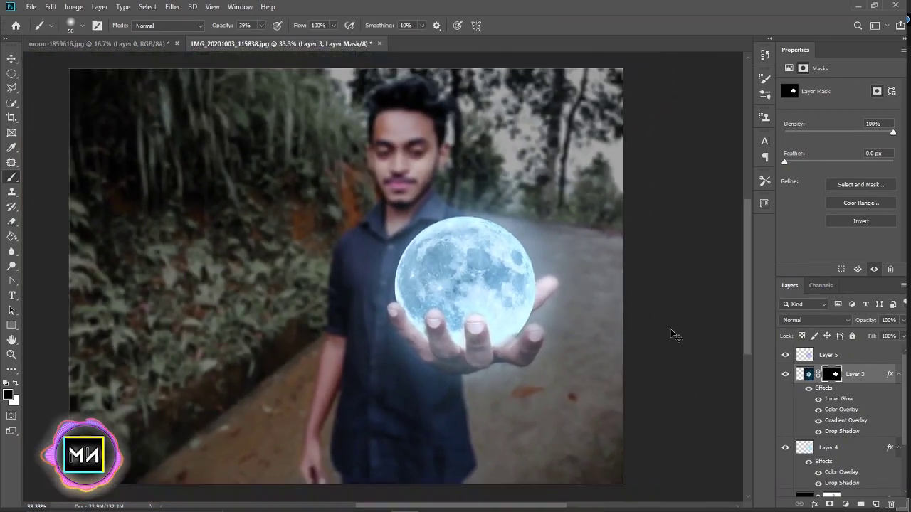
key(ctrl+minus)
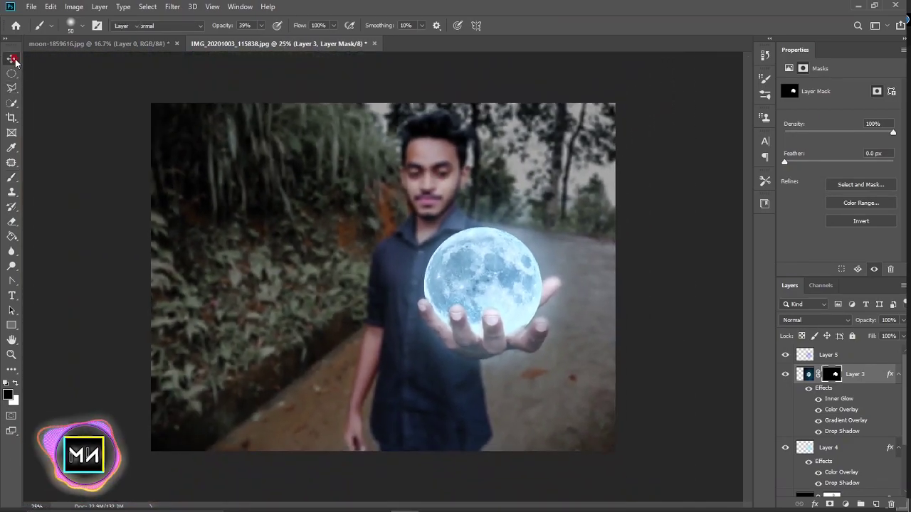
click(12, 60)
- Add Layer 6 above Layer 5 and stamp the merged composite onto it with Apply Image
click(829, 354)
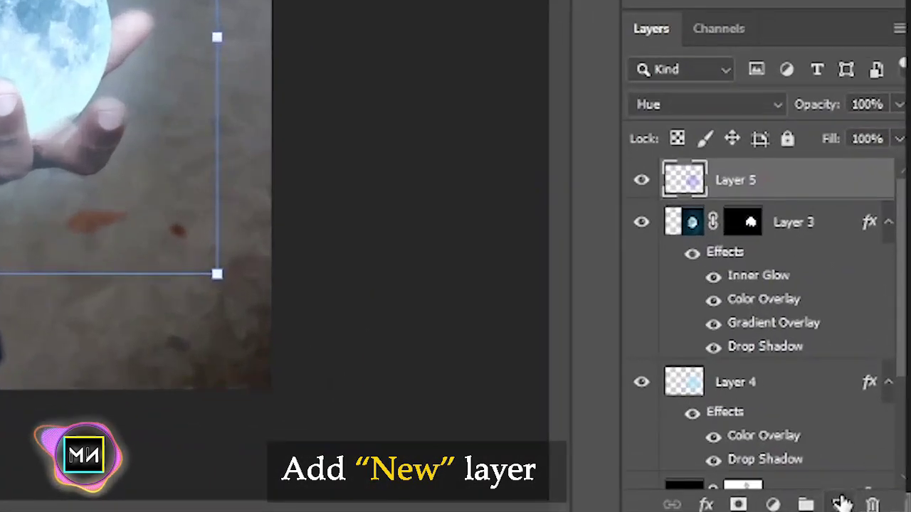
click(841, 503)
click(74, 7)
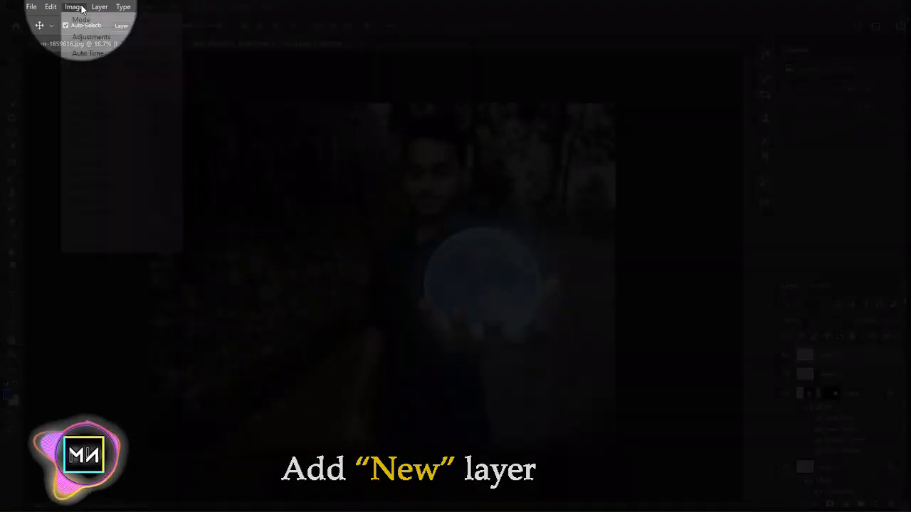
click(94, 184)
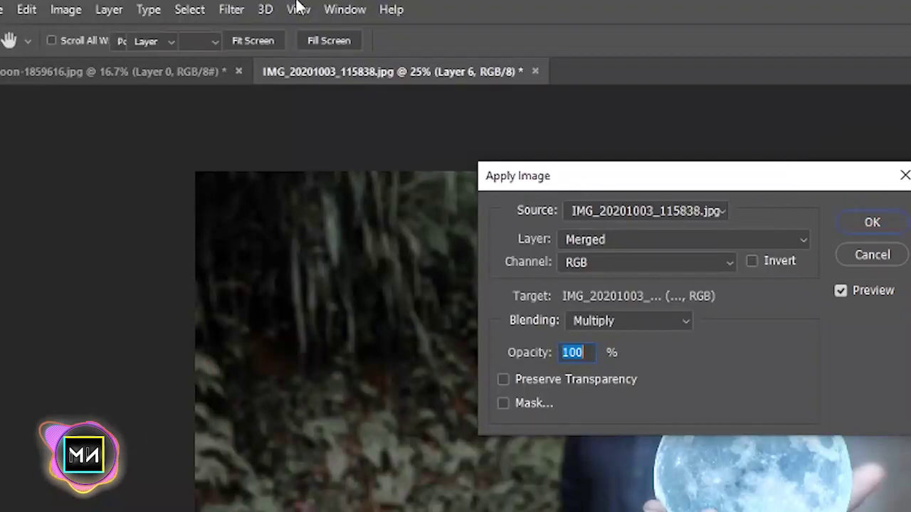
click(234, 9)
- In Camera Raw, set Vibrance +43, Clarity -28, Texture +35, Whites +13, Blacks -11
click(260, 131)
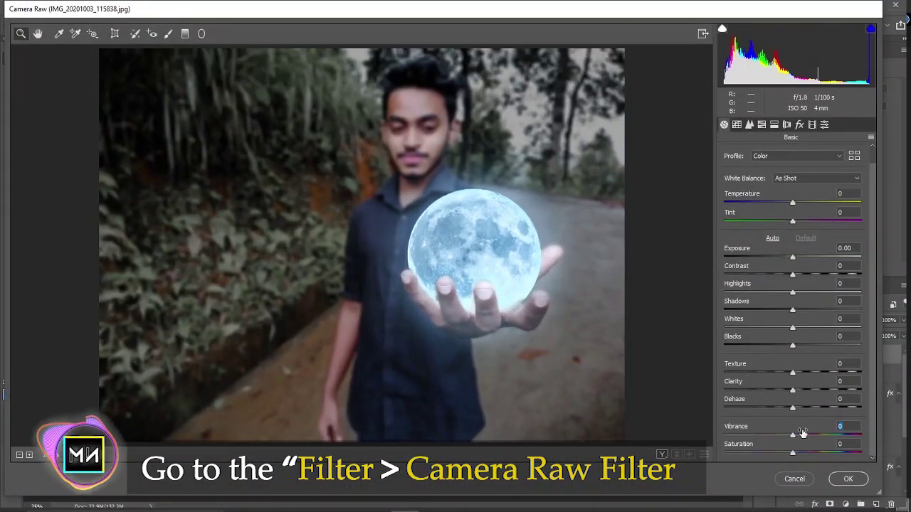
drag(801, 433, 821, 434)
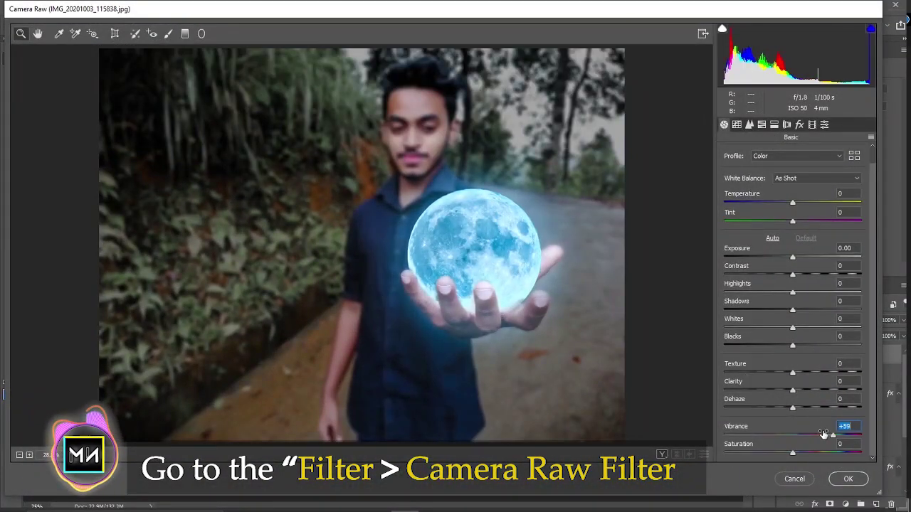
mouse_move(792, 388)
mouse_down()
mouse_move(773, 386)
mouse_move(816, 372)
mouse_up()
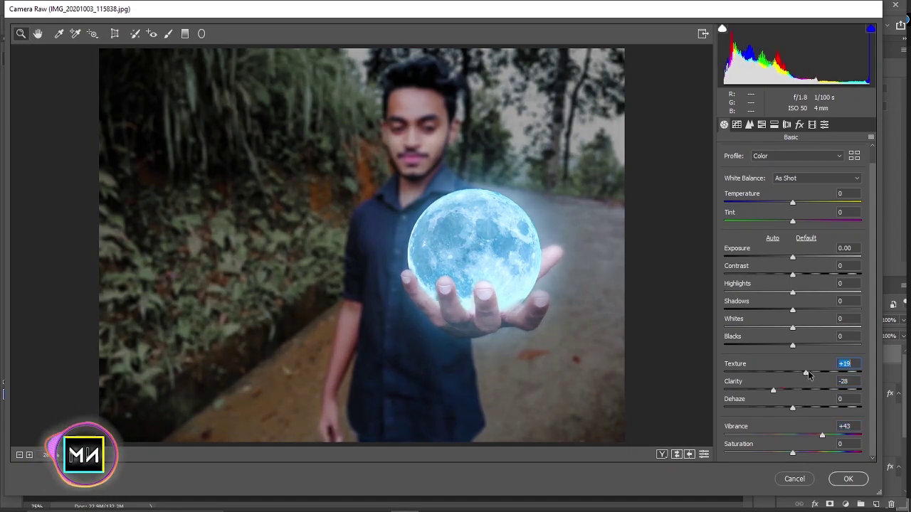
mouse_move(791, 345)
mouse_down()
mouse_move(771, 345)
mouse_move(802, 327)
mouse_up()
drag(772, 345, 785, 345)
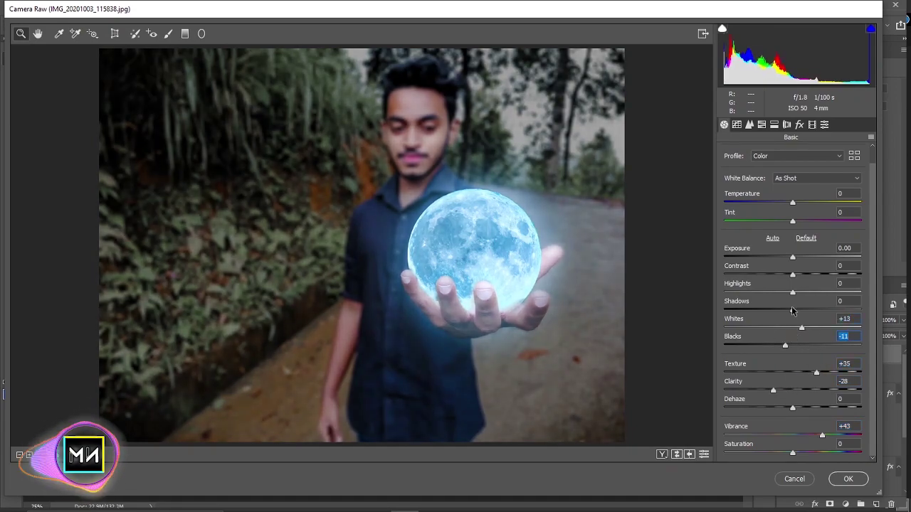
drag(792, 310, 782, 309)
drag(792, 274, 804, 275)
click(794, 202)
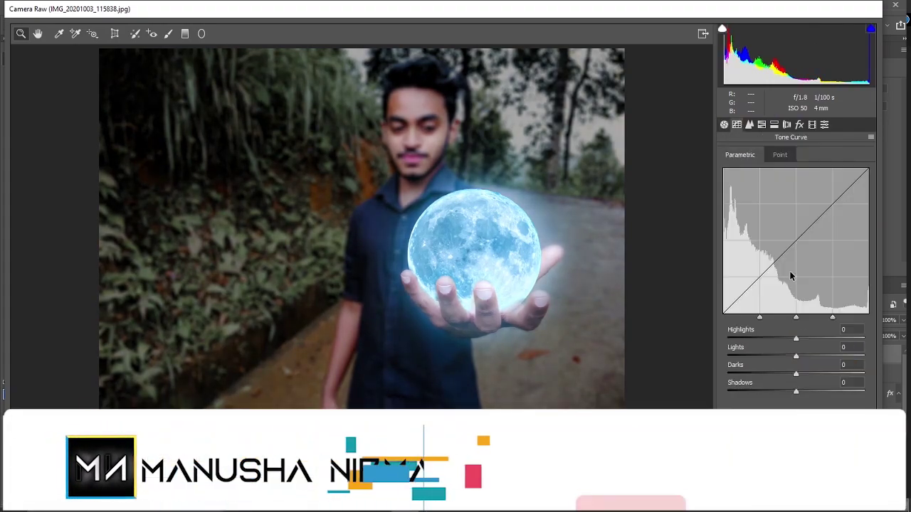
- Brighten tone-curve lights, shift Blues toward cyan with +13 luminance, and set blue primary to -23 saturation, +6 hue
drag(785, 351, 796, 353)
click(763, 125)
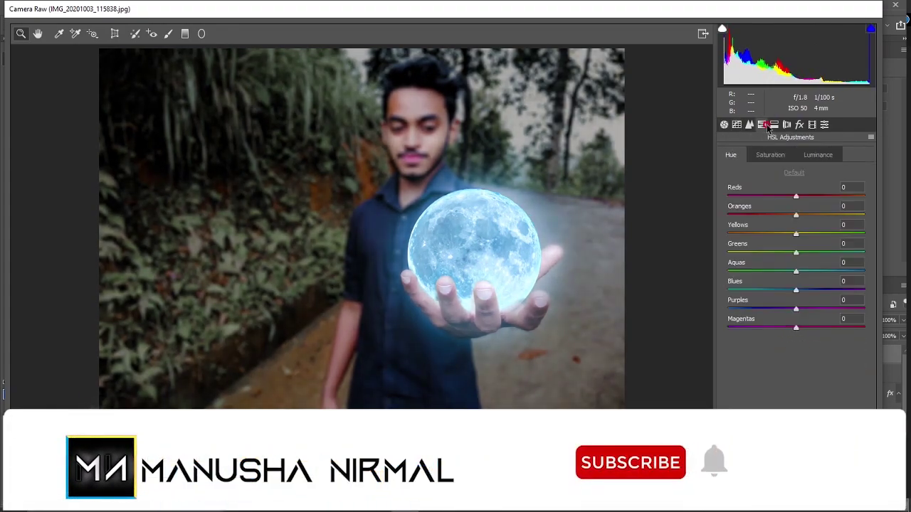
mouse_move(796, 289)
mouse_down()
mouse_move(787, 289)
mouse_move(819, 289)
mouse_move(805, 290)
mouse_up()
click(770, 154)
click(817, 155)
click(824, 124)
mouse_move(796, 357)
mouse_down()
mouse_move(779, 357)
mouse_move(799, 340)
mouse_up()
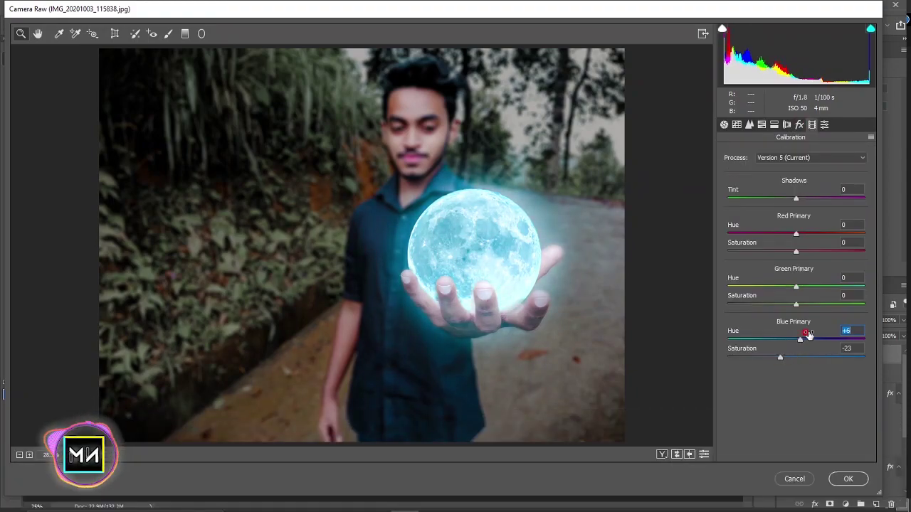
drag(796, 287, 784, 287)
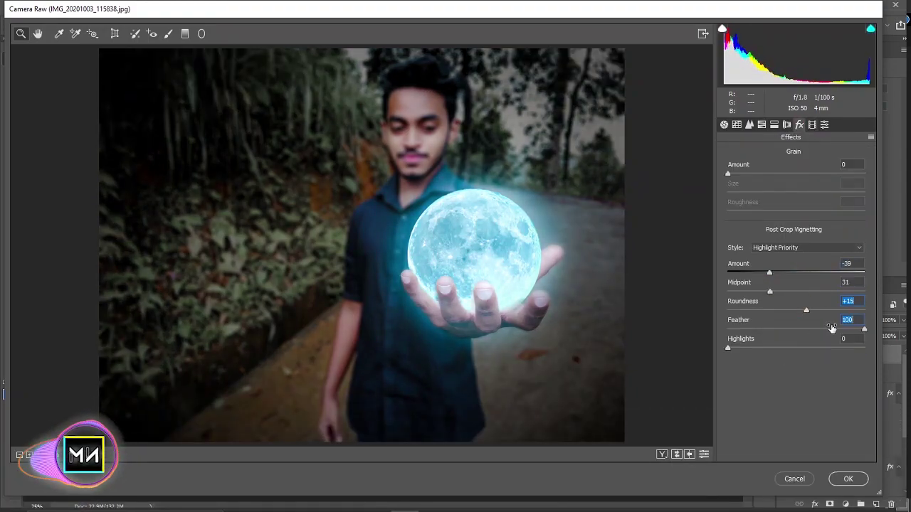